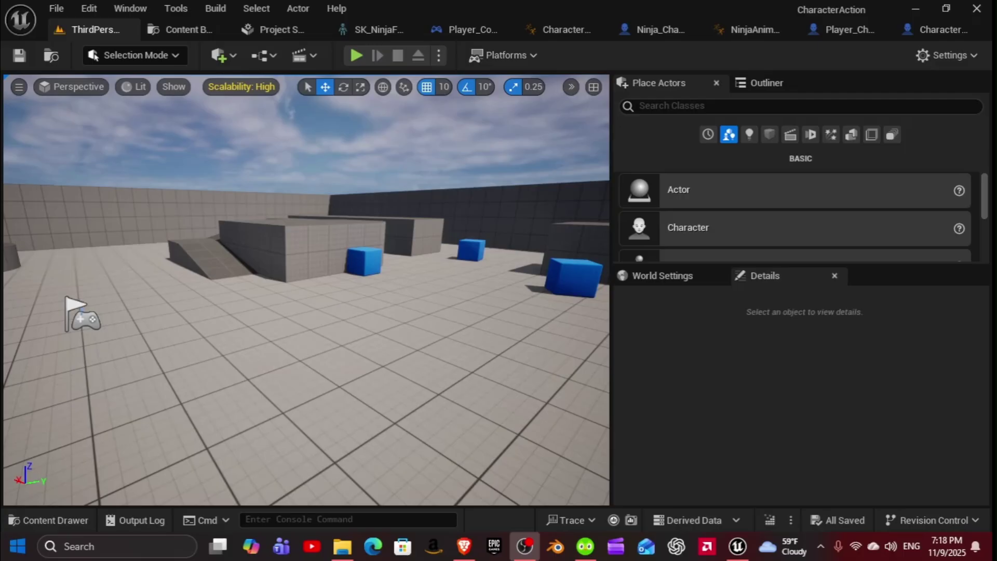
Open Character_BP's Initialize Animation function from the Action category in My Blueprint
click(935, 29)
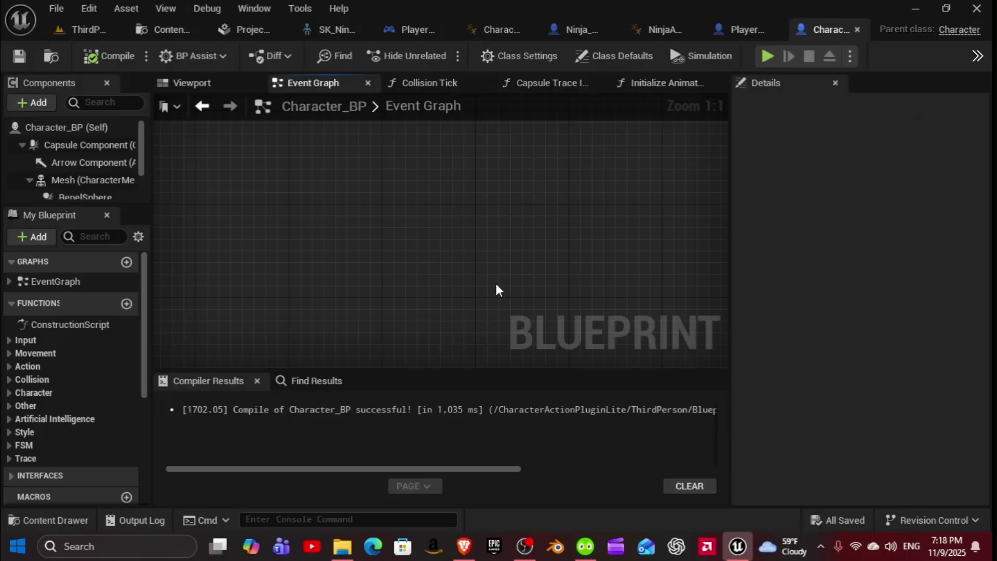
click(95, 238)
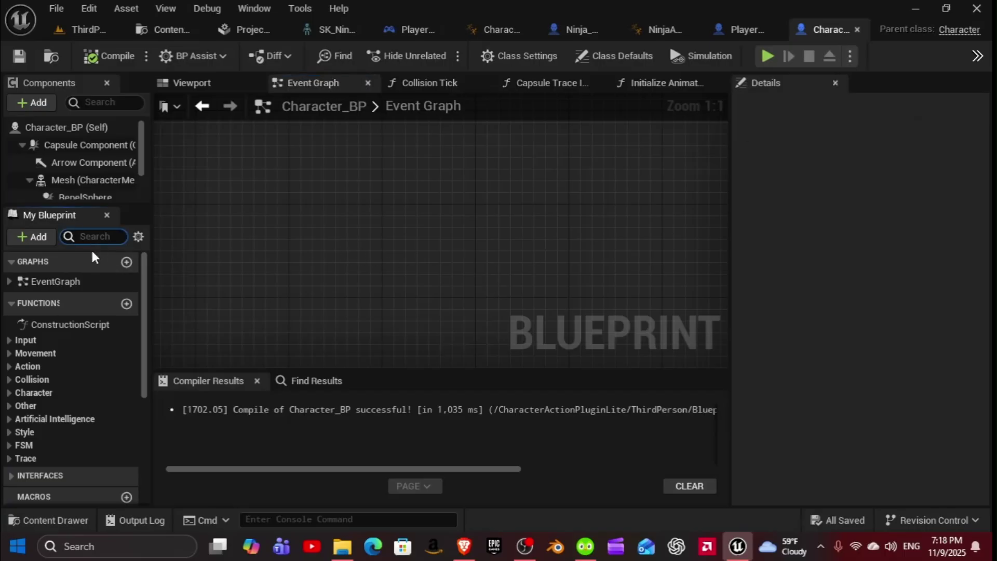
click(10, 366)
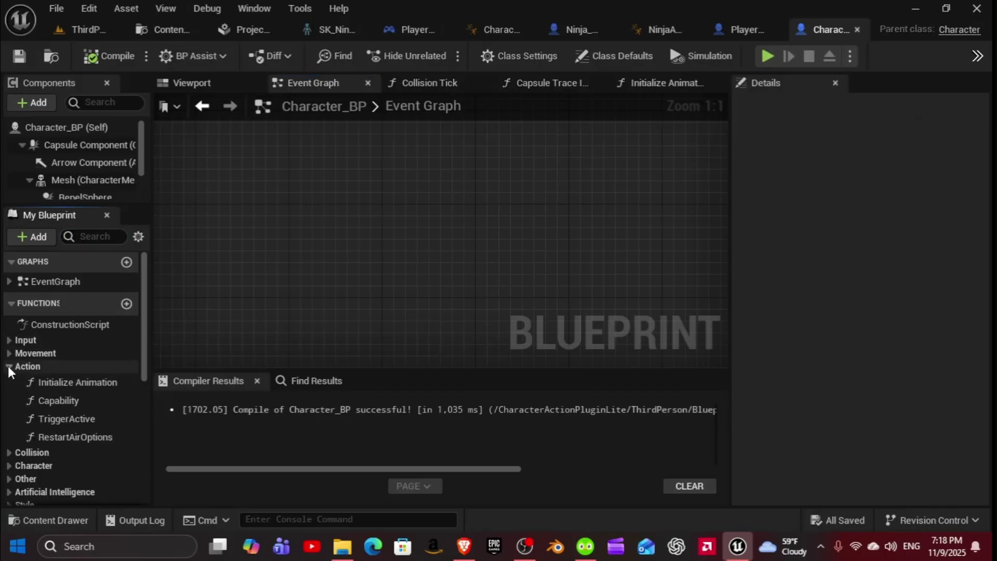
click(88, 381)
double_click(88, 381)
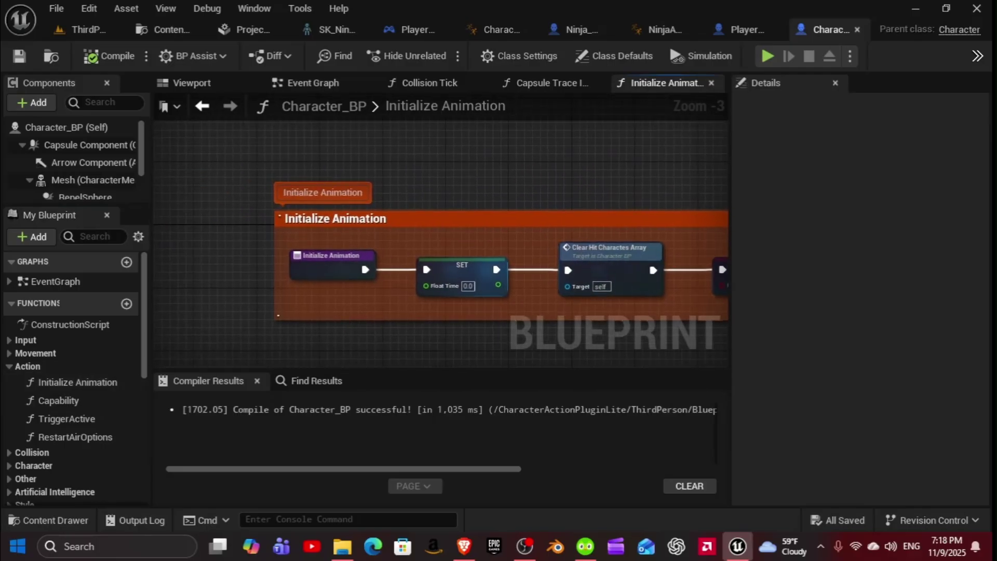
mouse_move(335, 325)
right_down()
mouse_move(388, 286)
mouse_move(252, 275)
right_up()
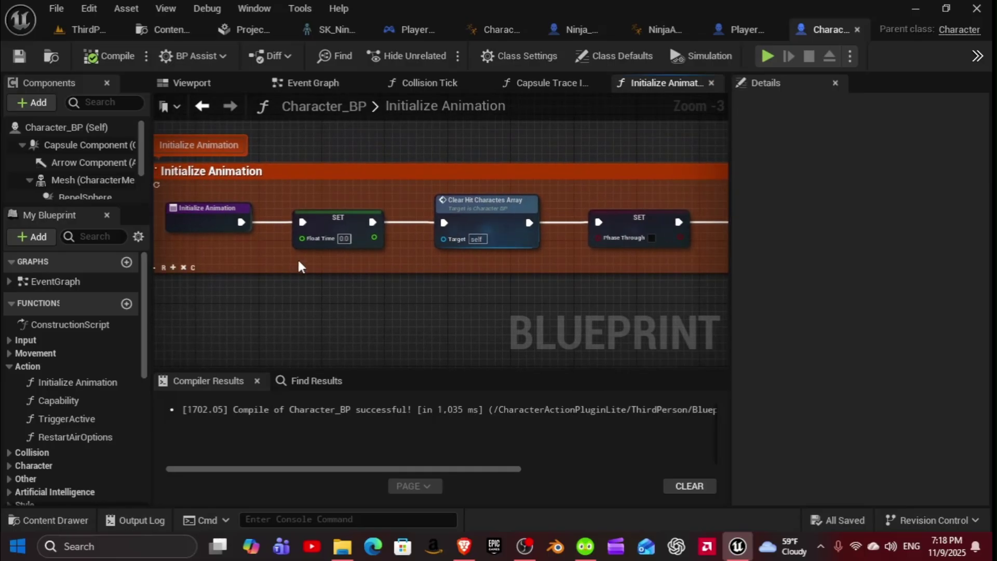
scroll(297, 256, down, 1)
scroll(323, 273, down, 1)
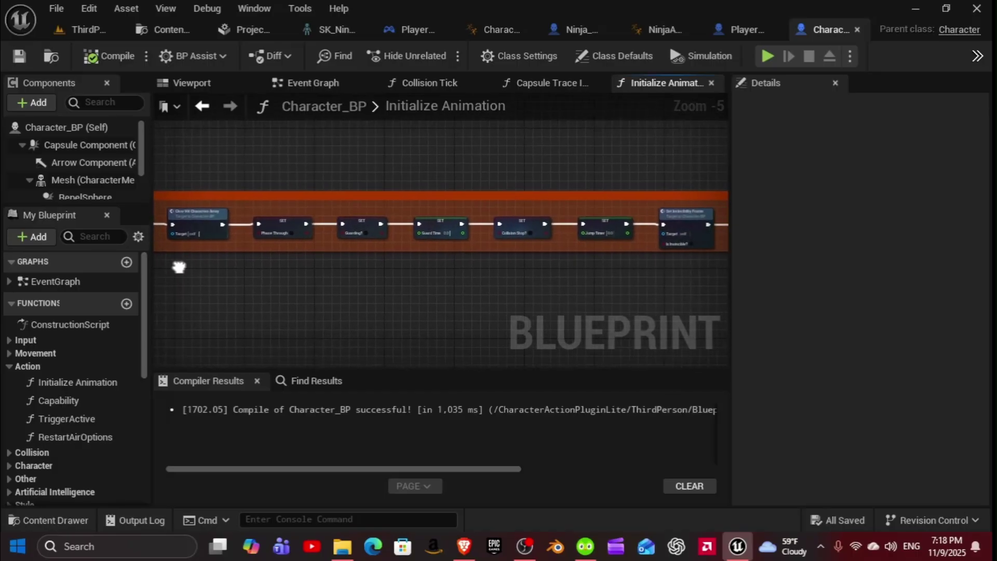
right_drag(391, 290, 79, 259)
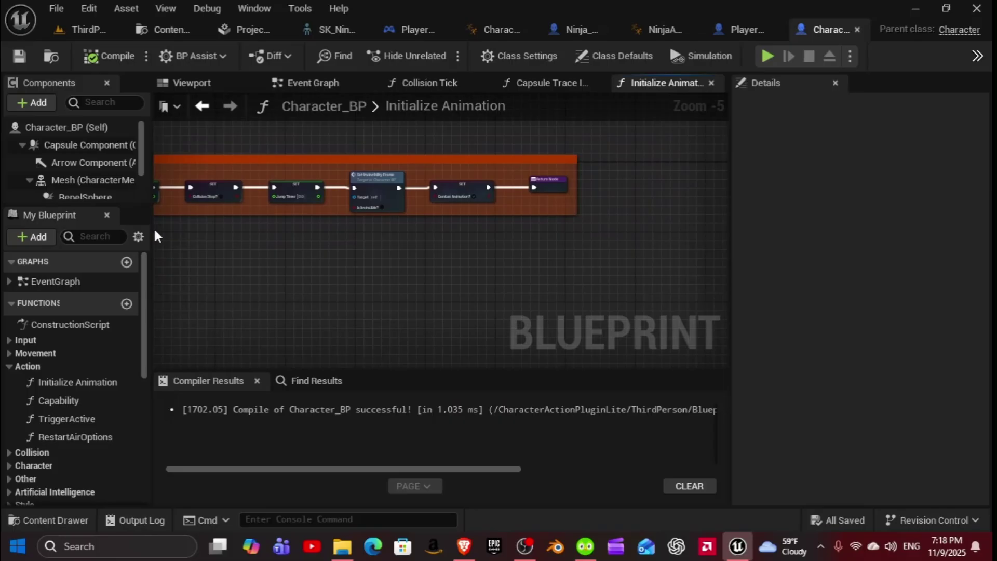
right_drag(235, 241, 545, 252)
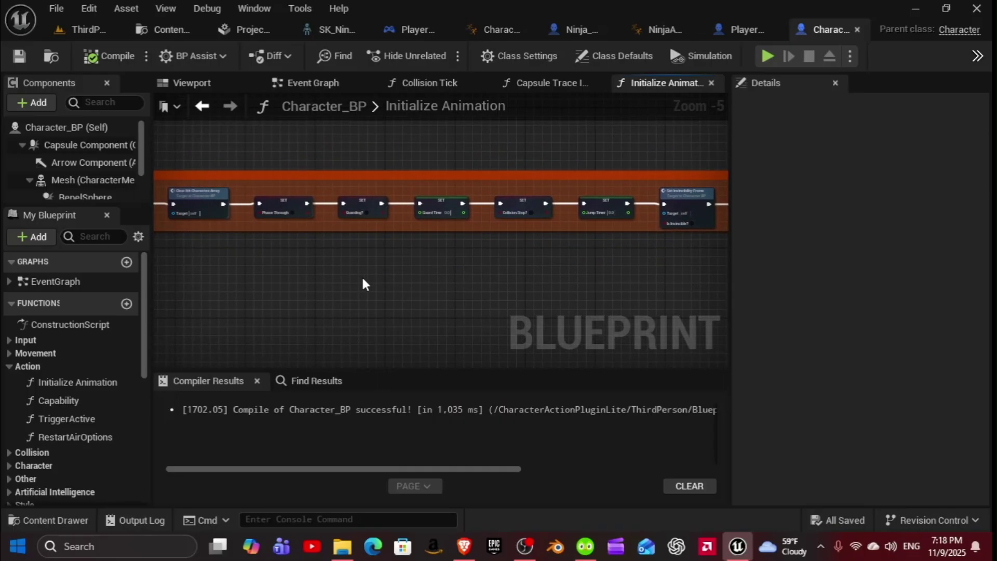
right_drag(361, 284, 591, 285)
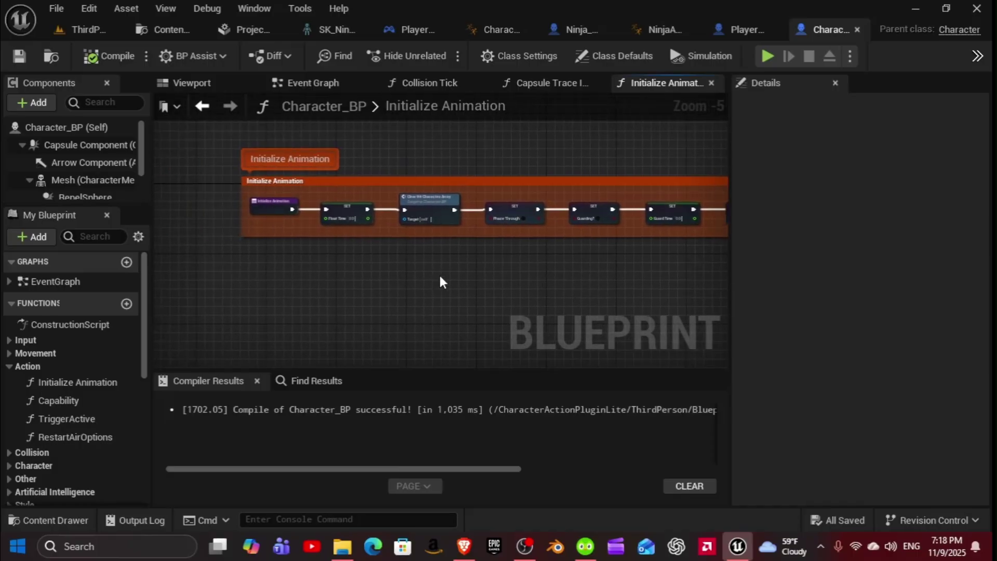
right_drag(354, 255, 402, 272)
scroll(401, 277, up, 2)
right_drag(470, 285, 423, 281)
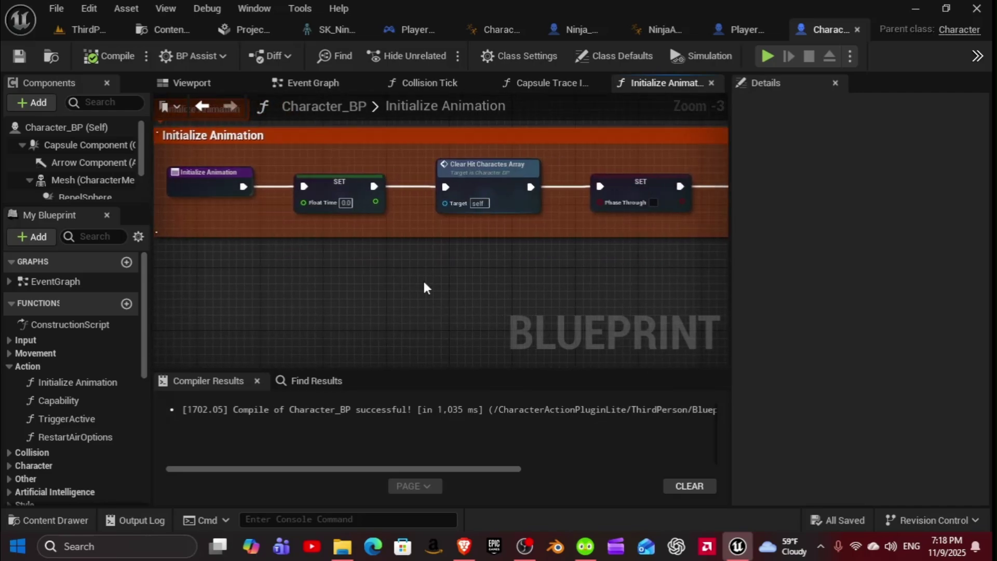
Inspect the SET Float Time node's Float variable, default 0.0, then pan toward Guarding?
click(346, 185)
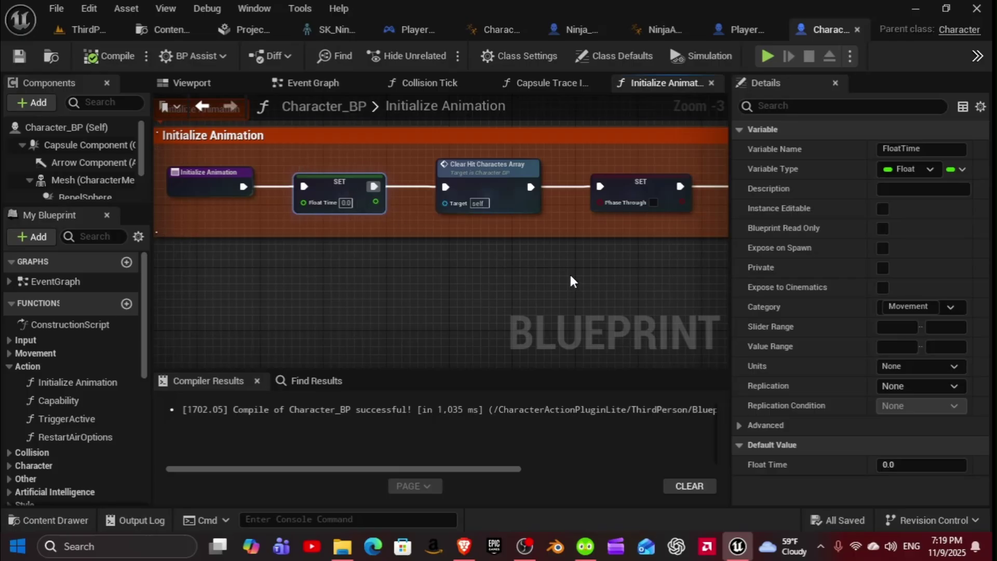
right_drag(569, 280, 467, 287)
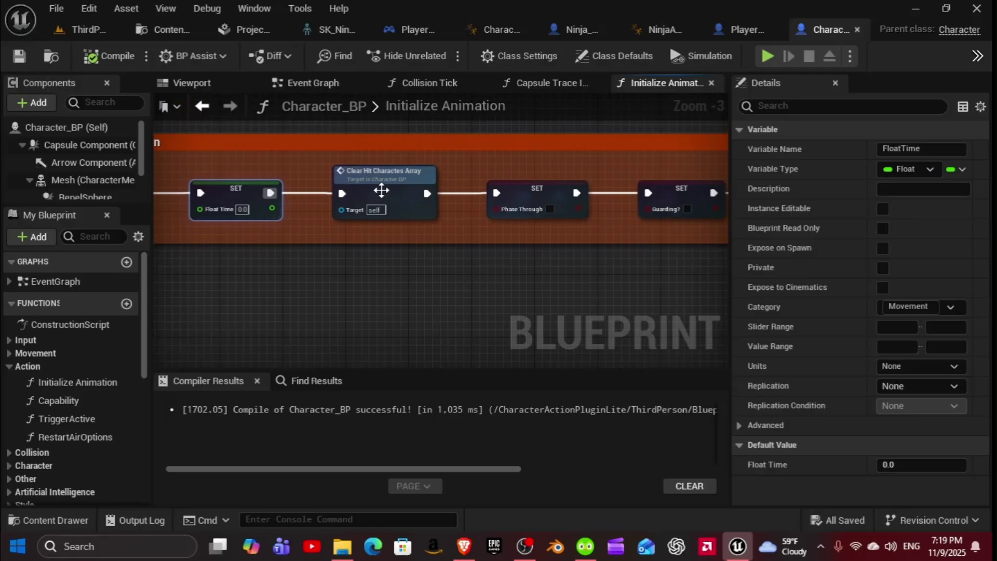
Open Clear Hit Charactes Array, inspect Hit Characters Array, then return to Initialize Animation
click(381, 191)
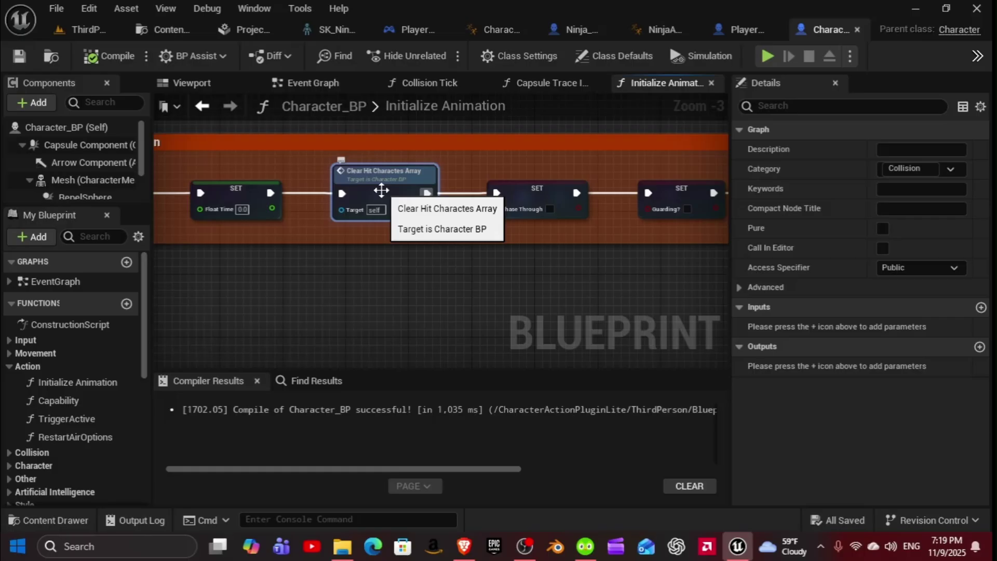
double_click(380, 190)
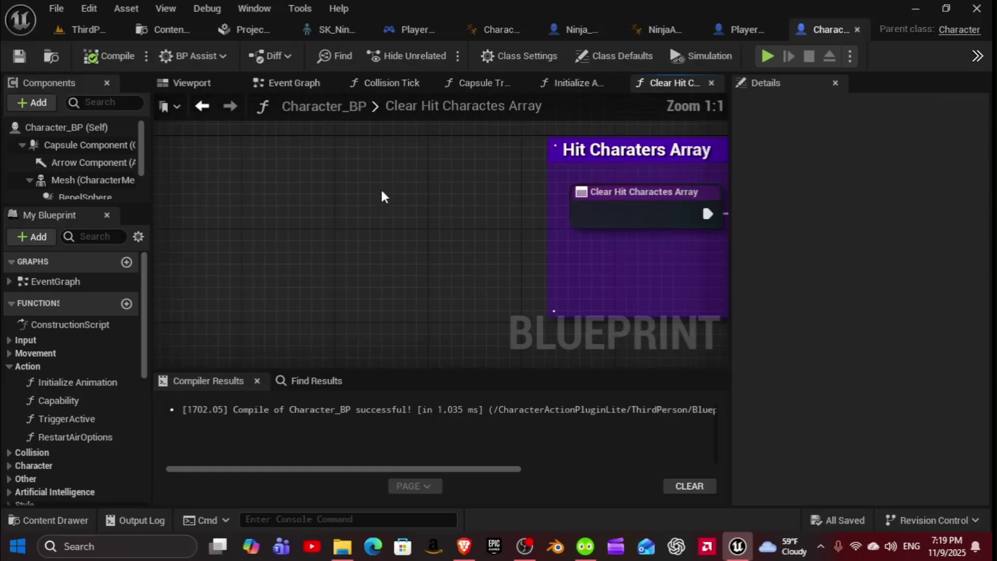
click(517, 289)
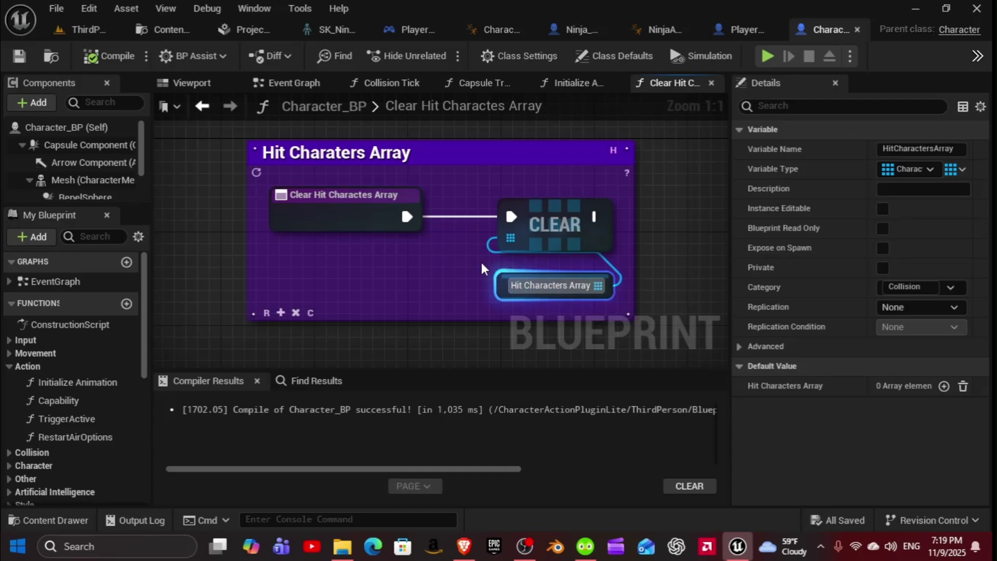
mouse_move(368, 210)
click(364, 209)
key(alt+Left)
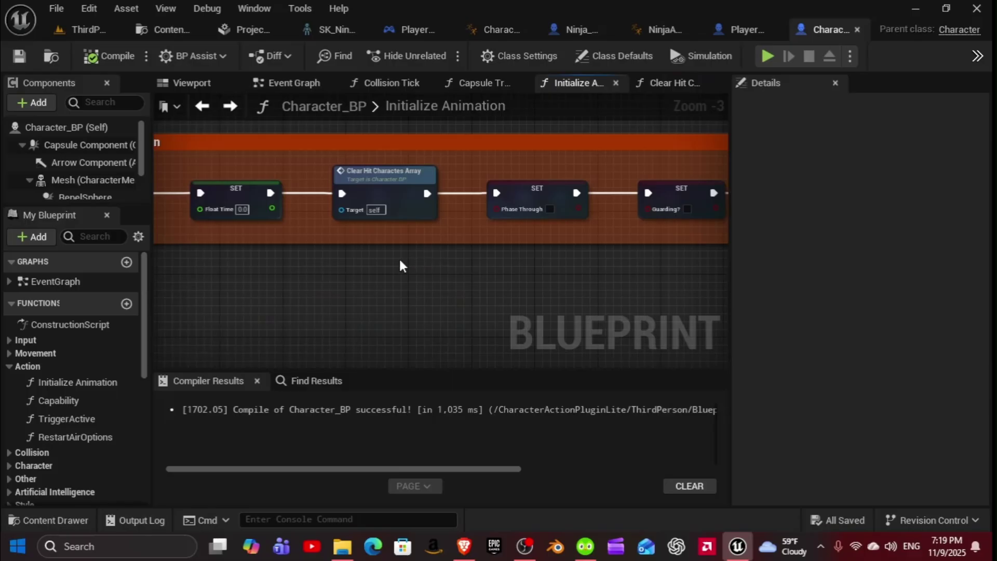
click(398, 186)
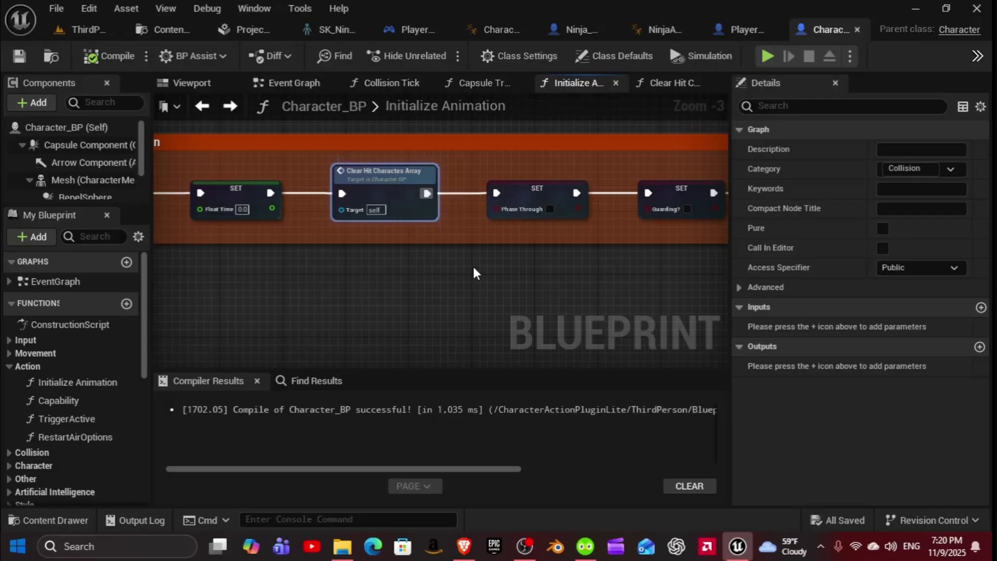
Inspect the SET Phase Through Boolean, then pan to the Guard Time and Collision Stop? nodes
click(538, 186)
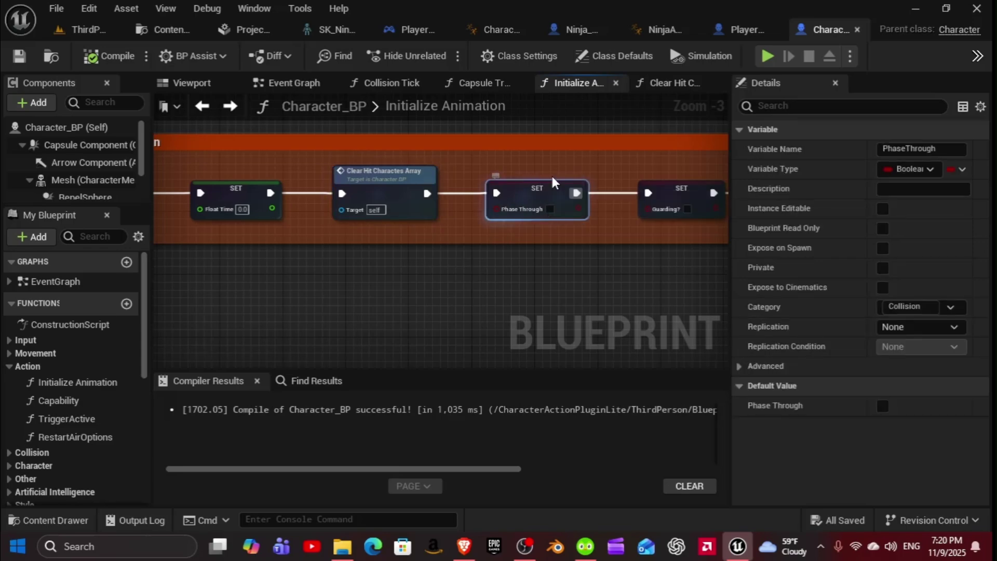
right_drag(538, 185, 411, 245)
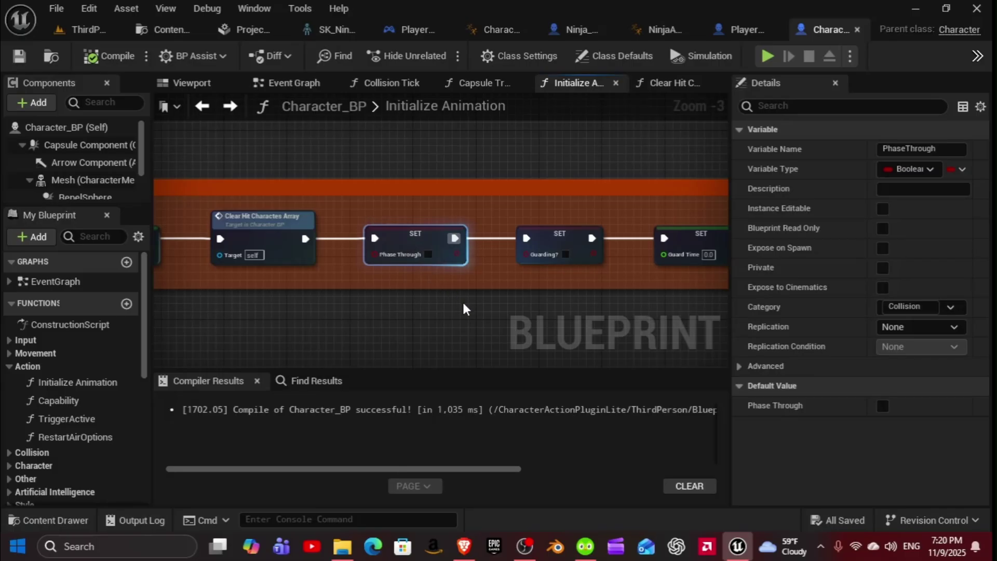
right_drag(525, 306, 226, 285)
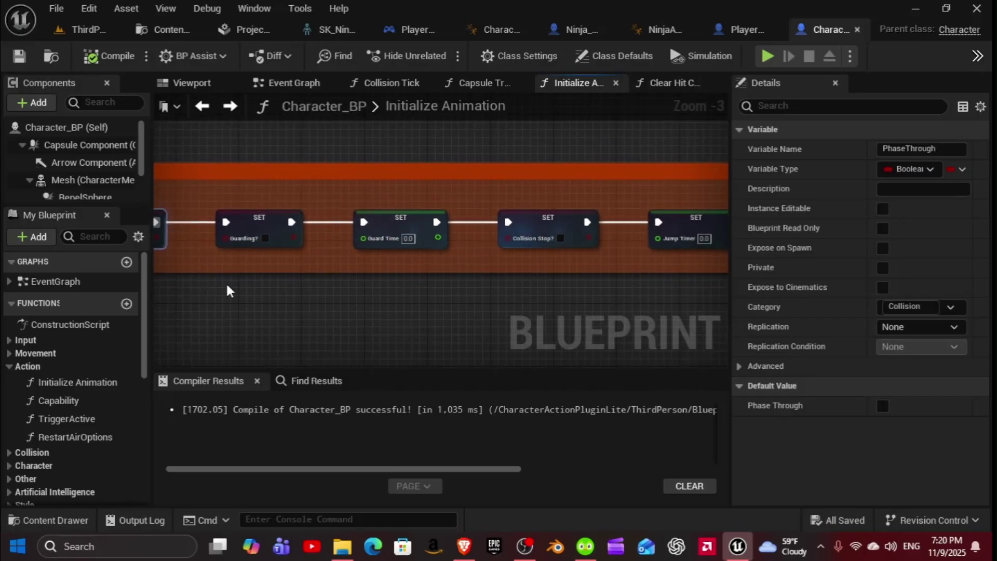
right_drag(284, 279, 272, 278)
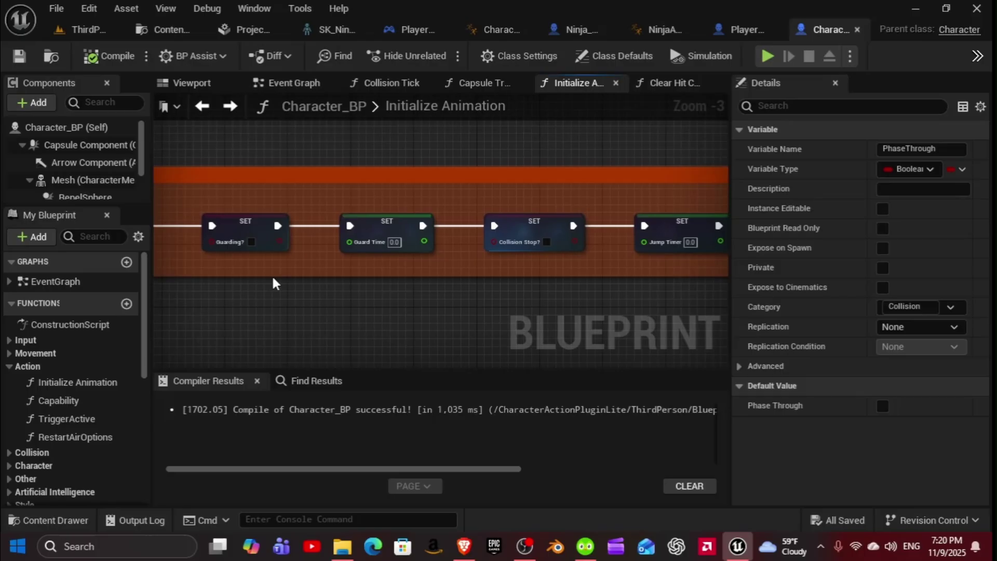
Inspect the SET Guarding? Boolean and the SET Guard Time Float, default 0.0
click(240, 230)
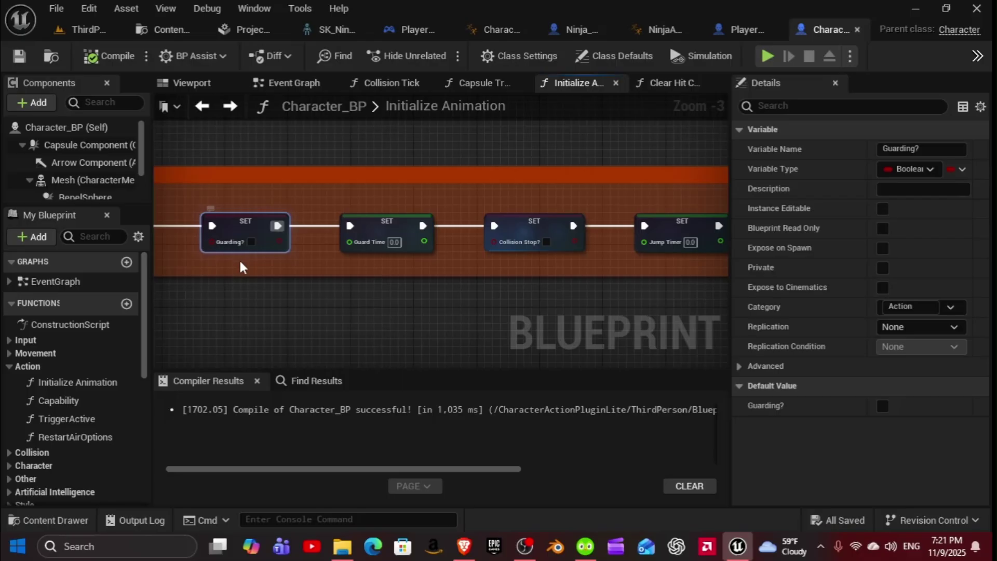
scroll(247, 273, up, 3)
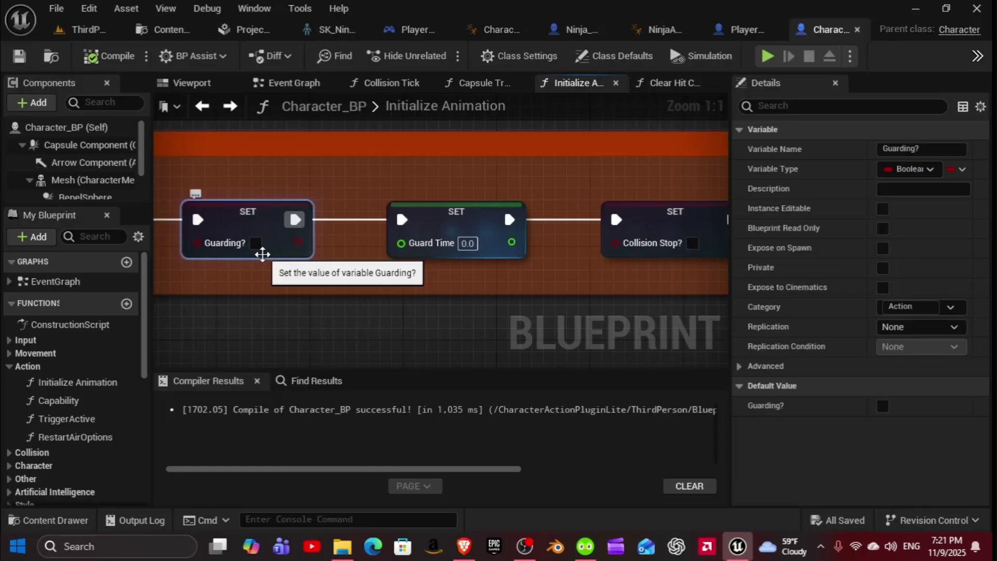
scroll(263, 254, down, 1)
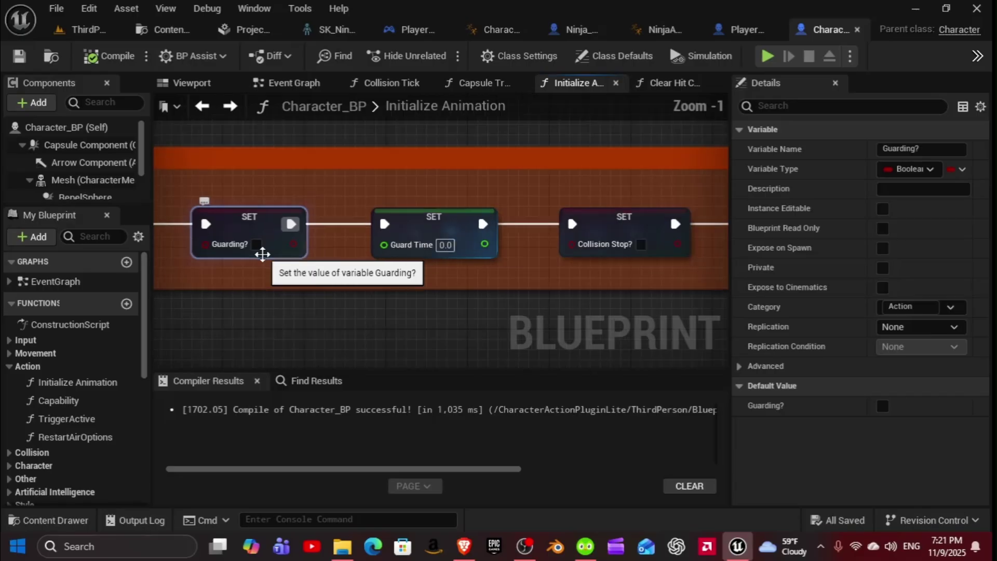
click(418, 224)
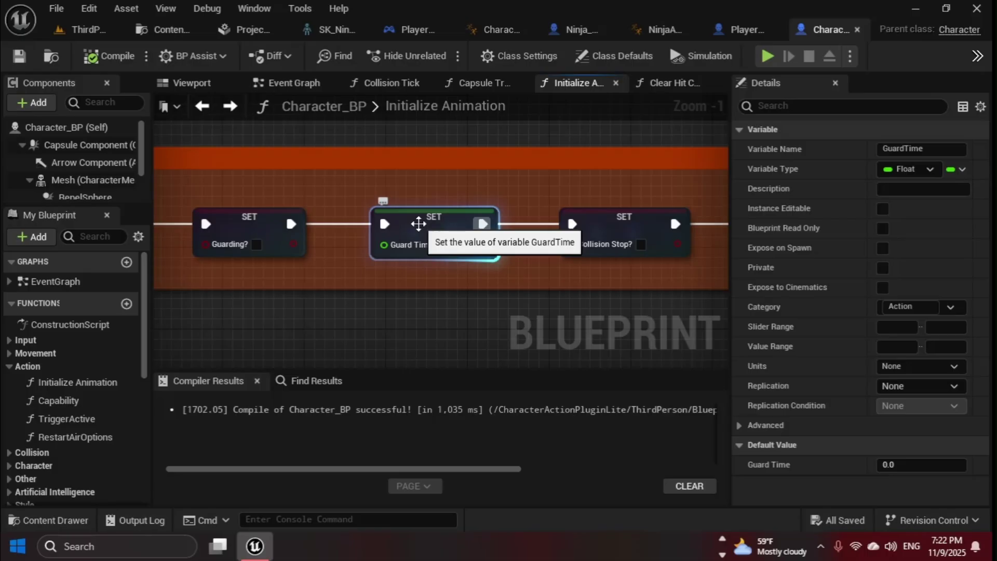
Inspect the SET Collision Stop? Boolean, then pan to Jump Timer and Set Invincibility Frame
click(629, 223)
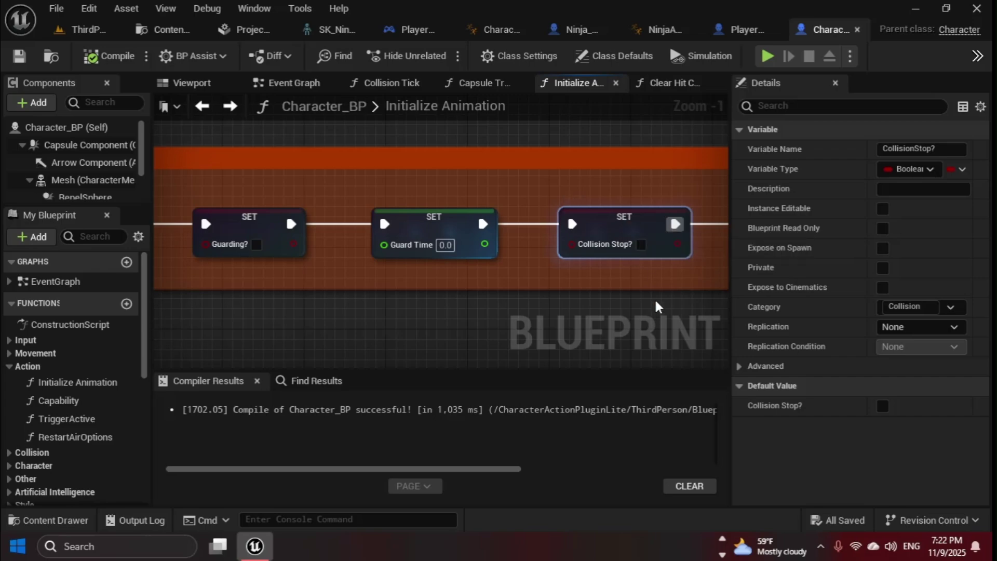
right_drag(628, 224, 153, 292)
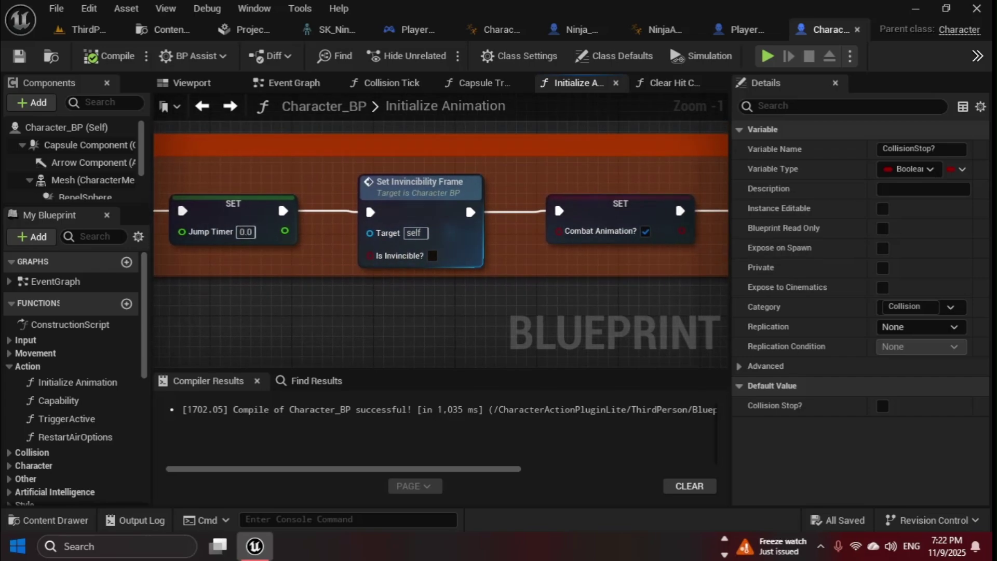
mouse_move(405, 301)
right_down()
mouse_move(367, 308)
mouse_move(384, 296)
right_up()
scroll(382, 295, down, 1)
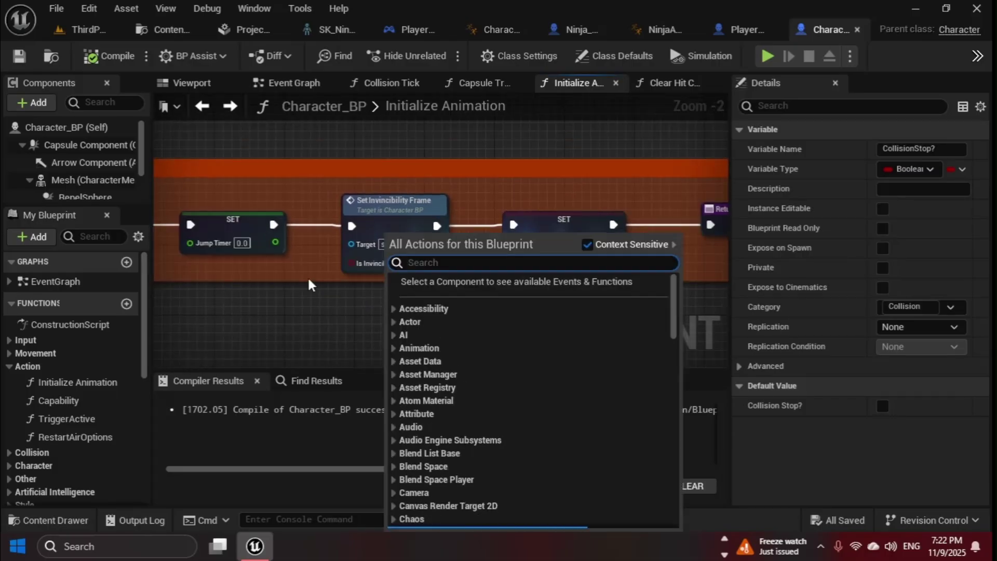
click(259, 272)
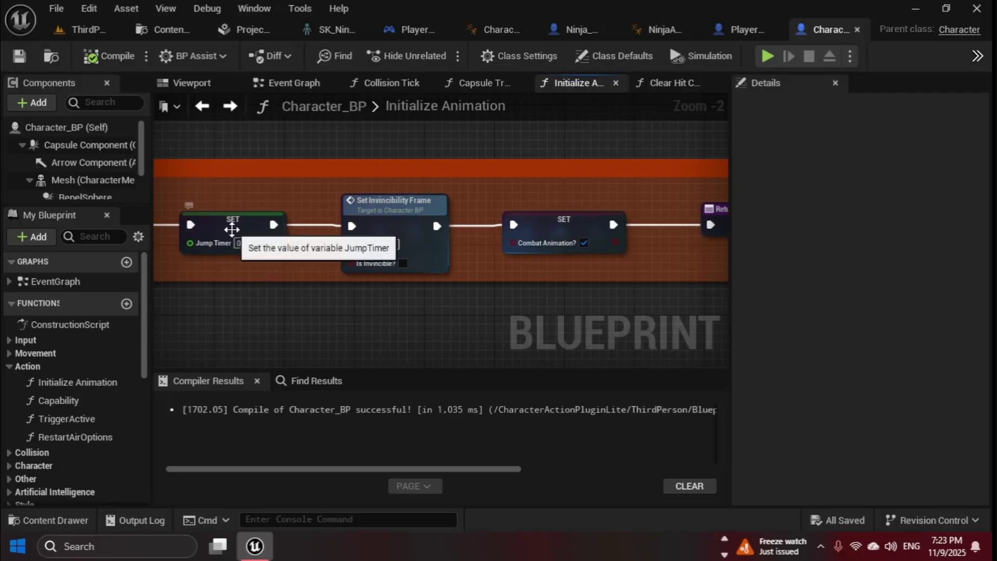
click(231, 228)
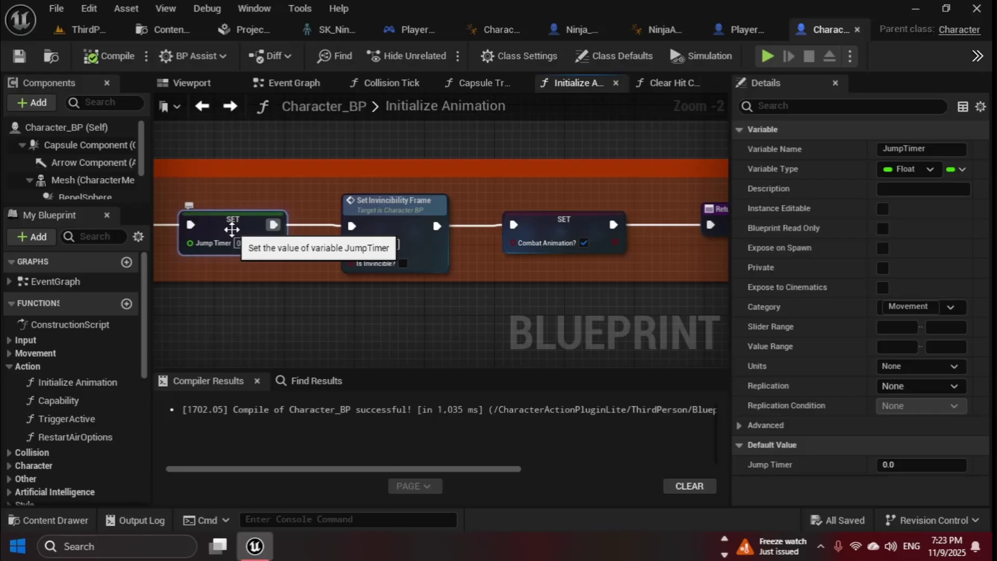
Open Set Invincibility Frame's graph and select the entry node's IsInvincible? input name
click(407, 207)
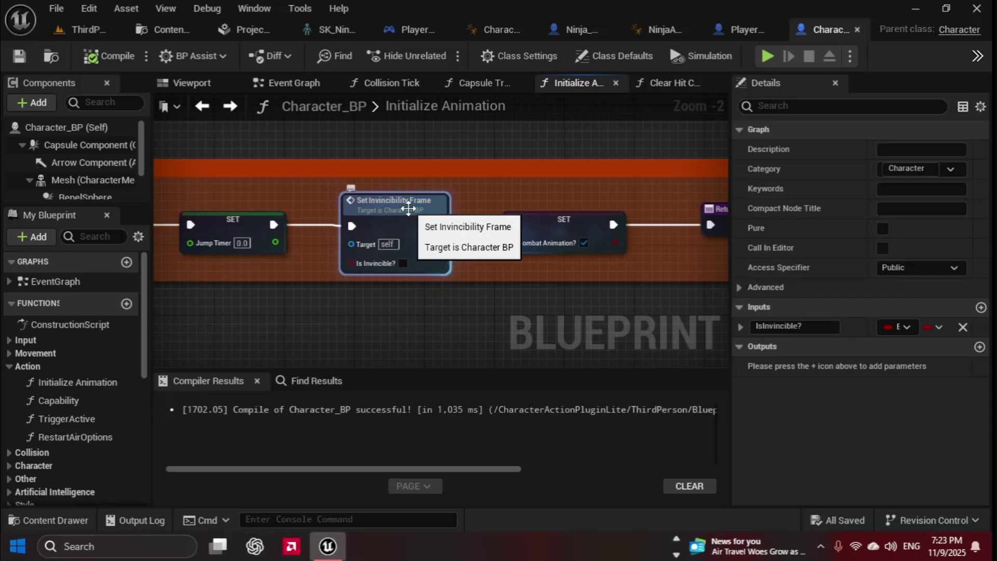
double_click(408, 207)
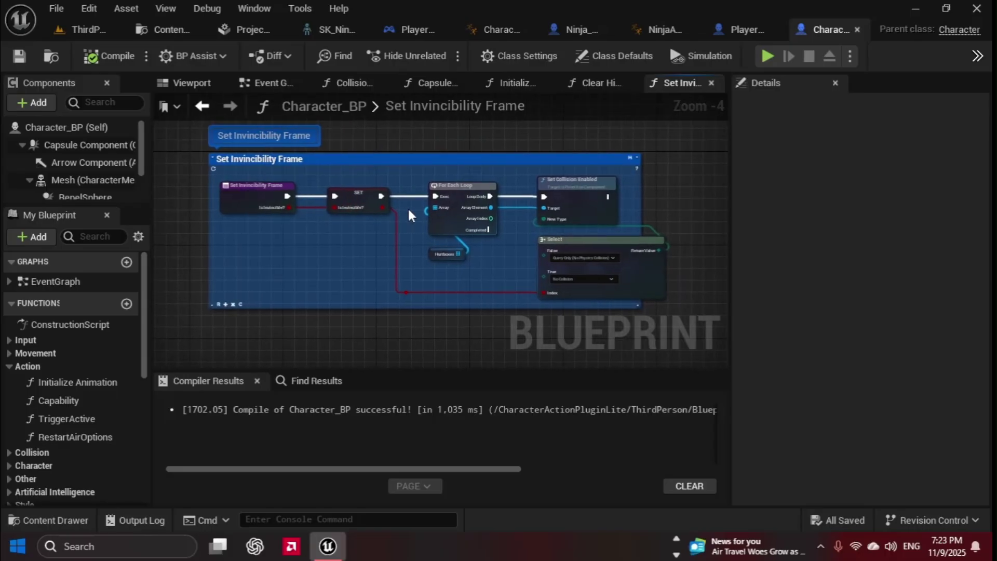
scroll(404, 215, up, 1)
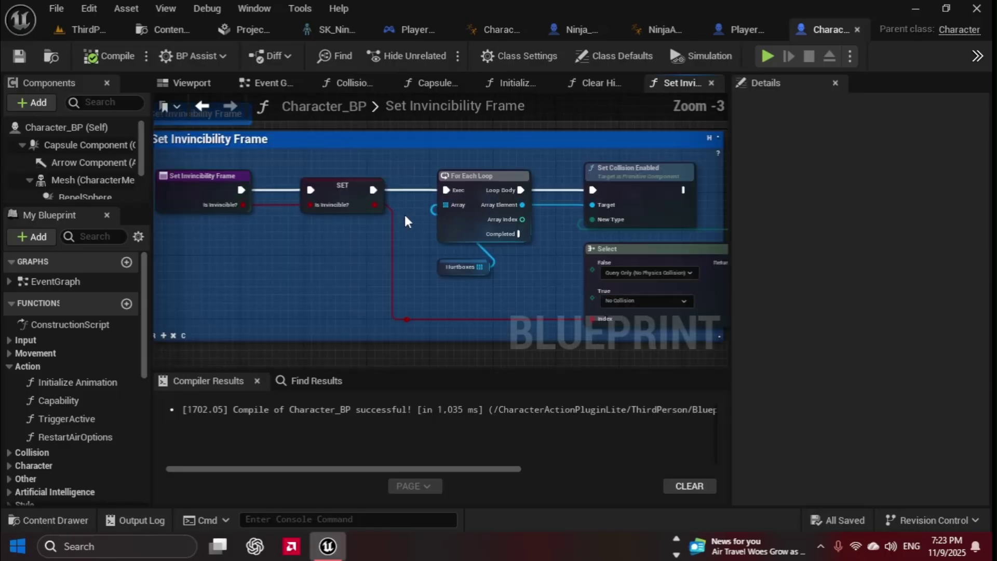
scroll(281, 258, up, 1)
scroll(345, 245, up, 1)
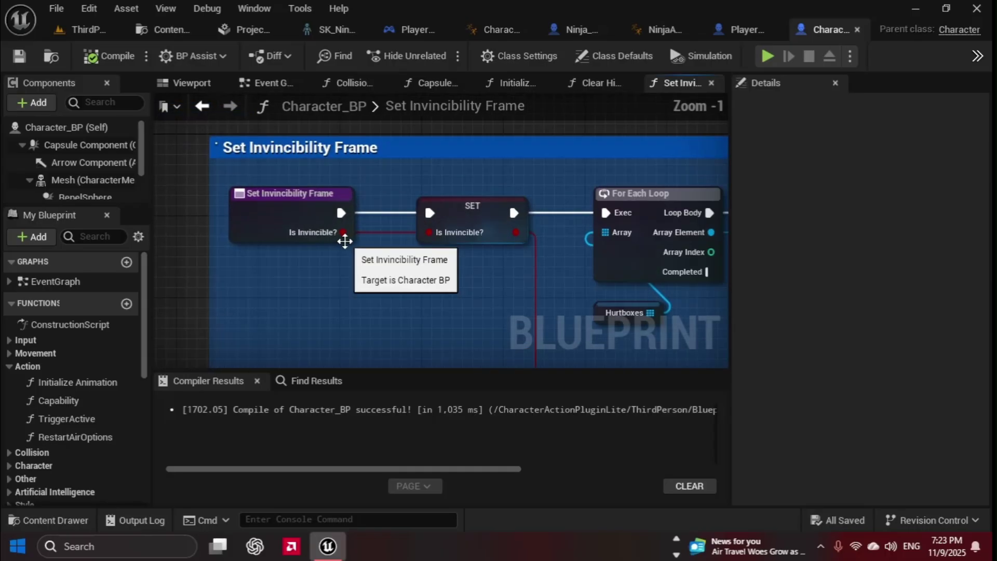
scroll(340, 277, up, 1)
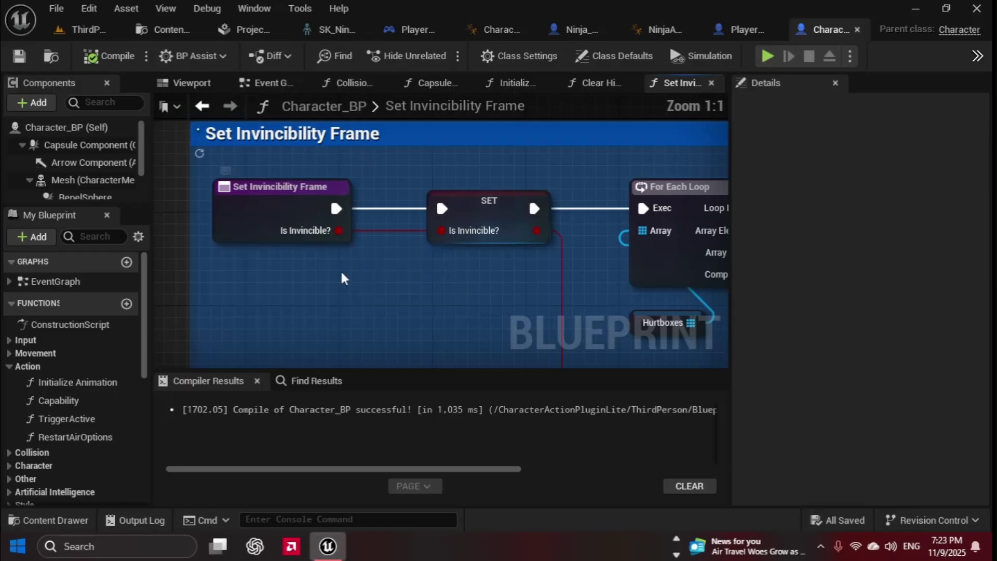
click(289, 200)
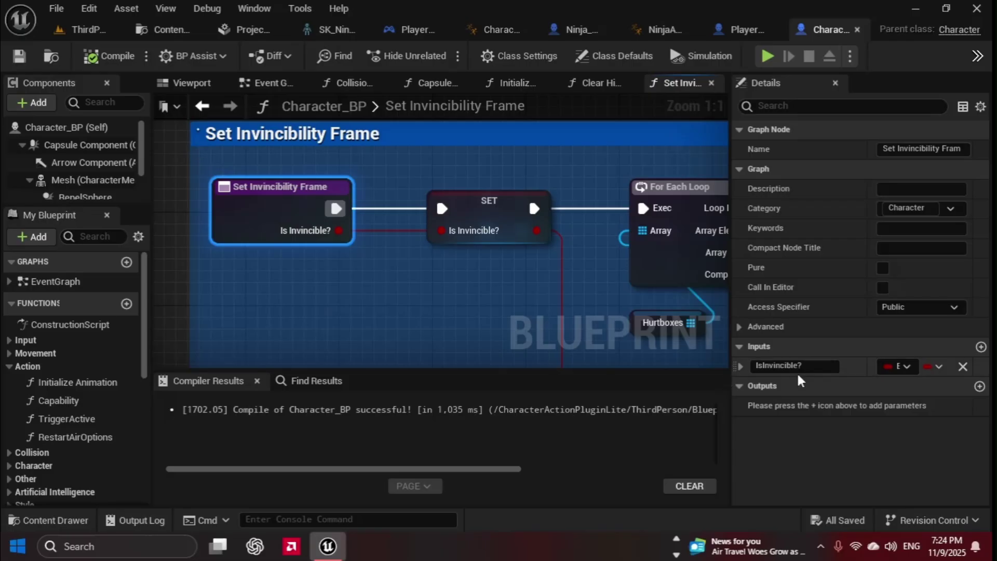
click(769, 368)
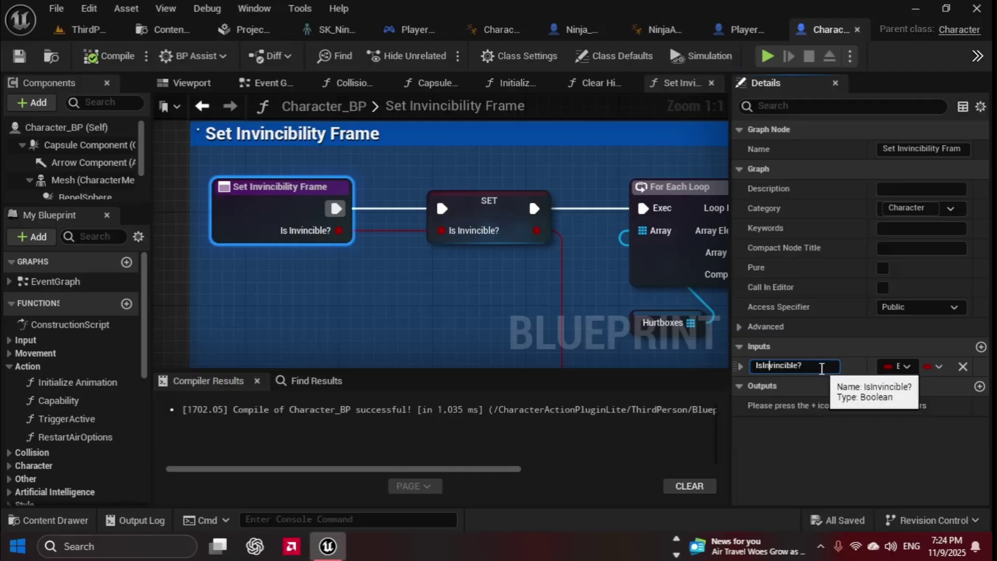
key(ctrl+a)
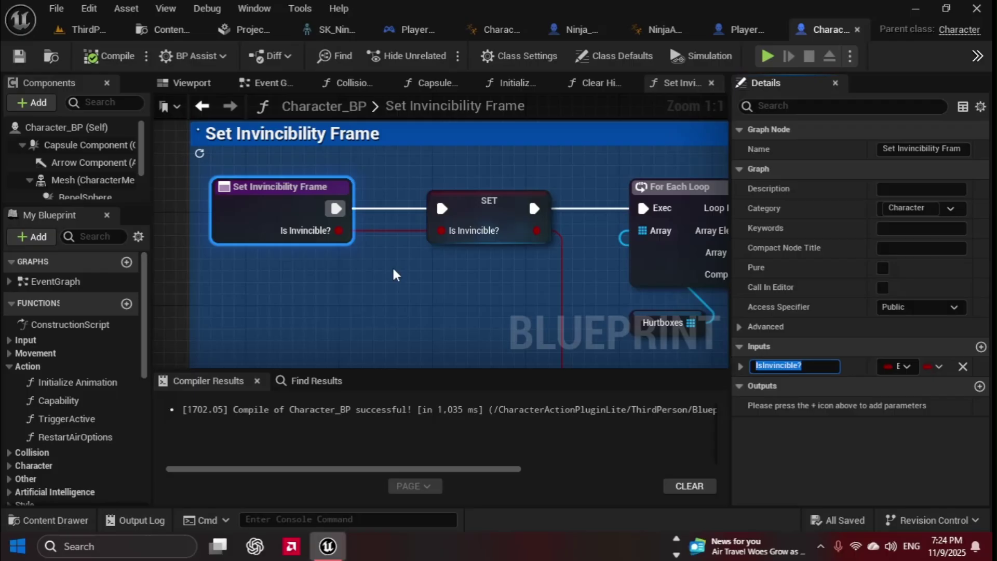
click(467, 212)
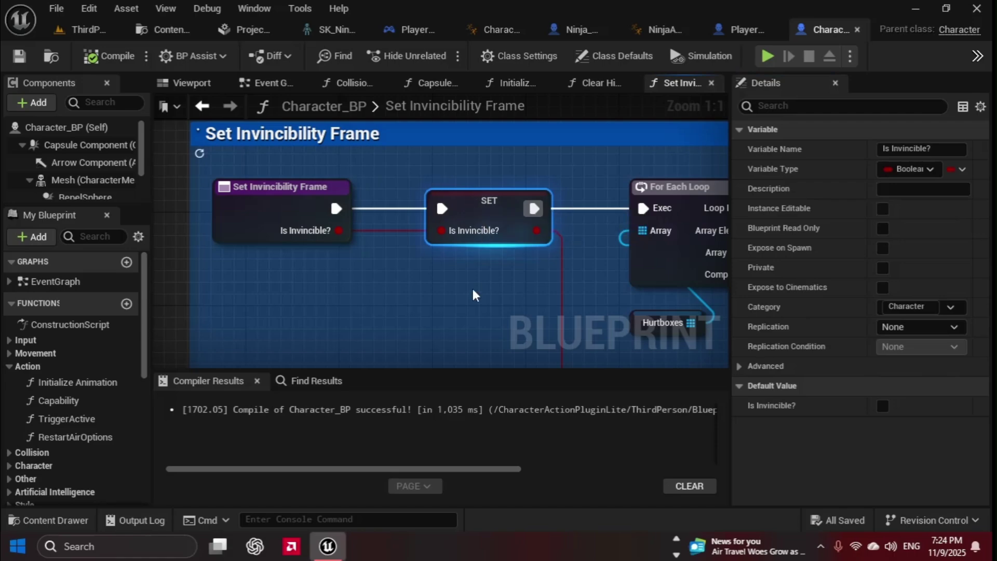
right_drag(473, 294, 313, 275)
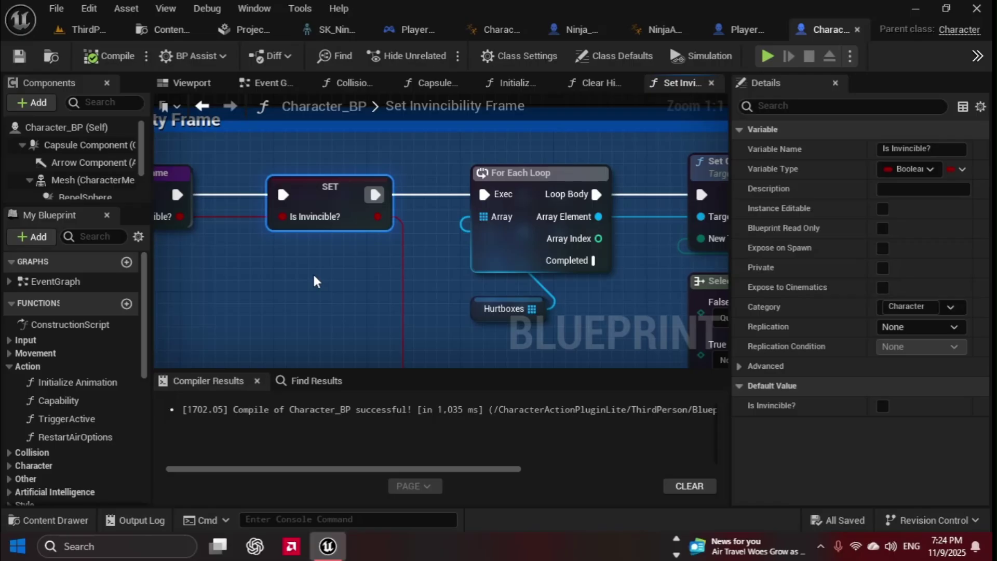
scroll(314, 276, down, 1)
scroll(314, 276, up, 1)
right_drag(313, 281, 305, 259)
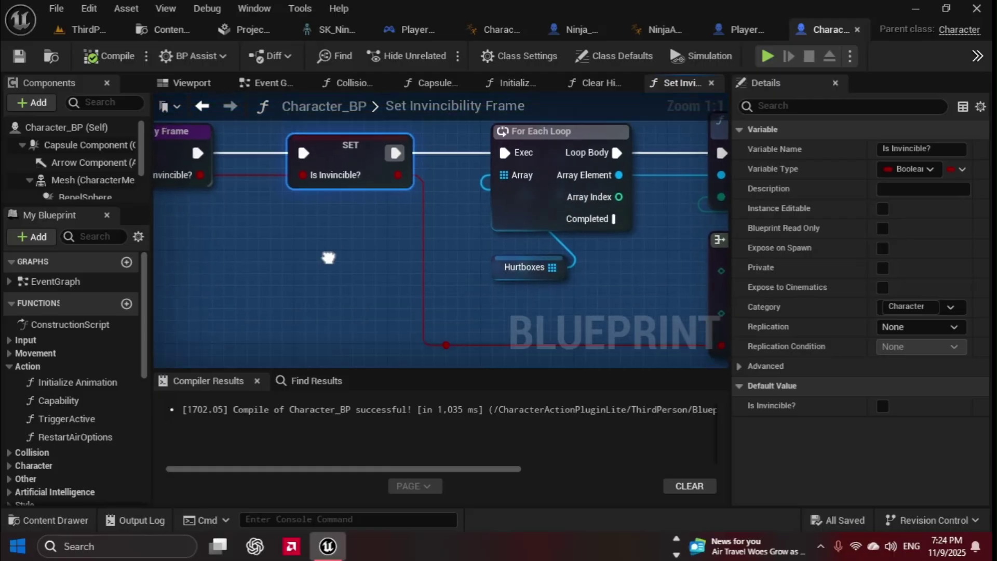
scroll(317, 248, down, 1)
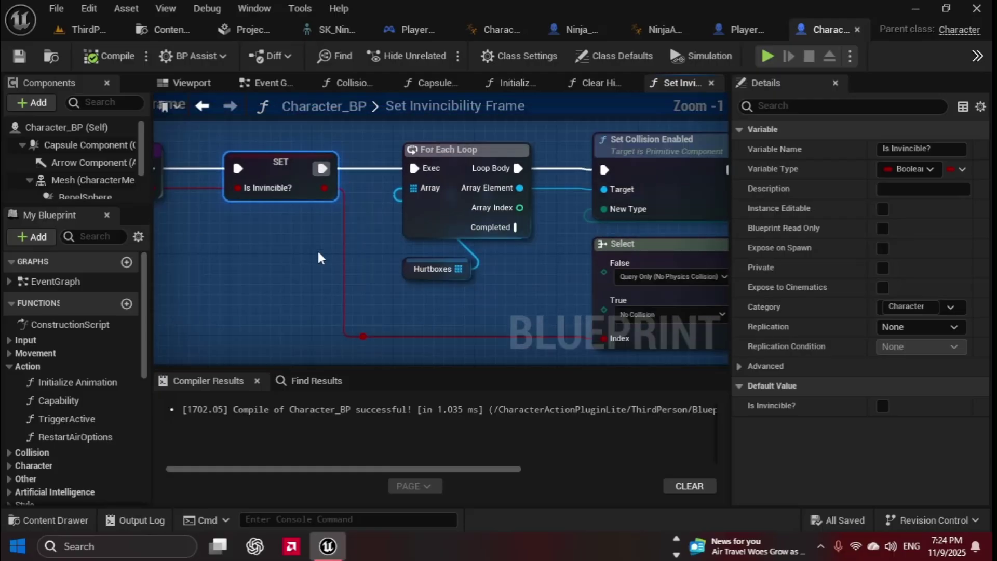
right_drag(454, 285, 335, 292)
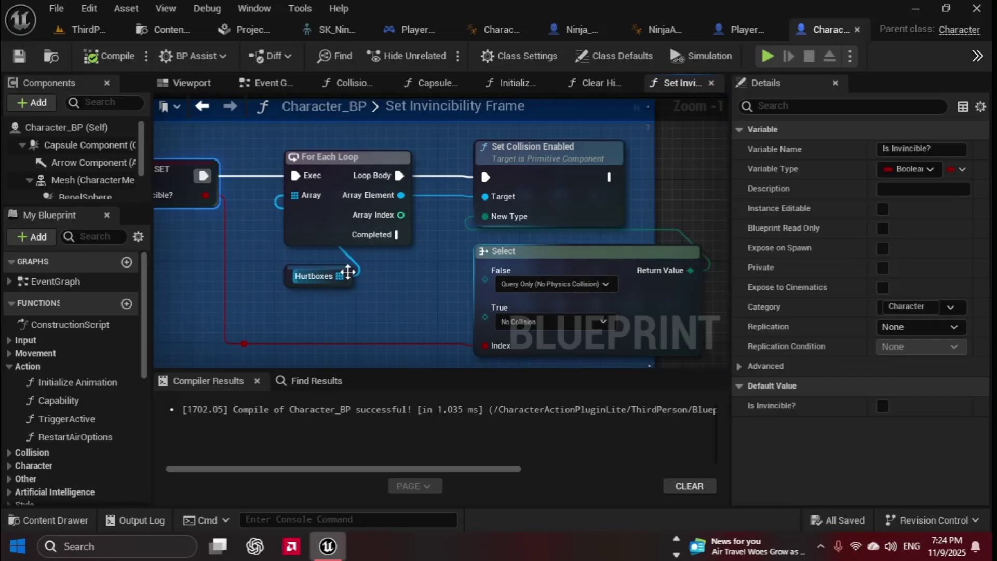
click(333, 195)
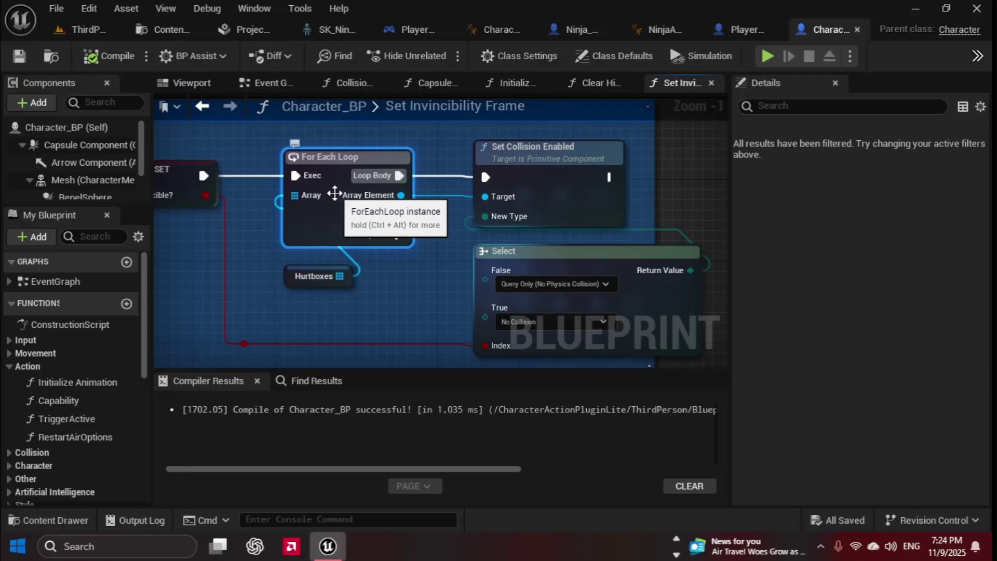
right_drag(323, 197, 214, 214)
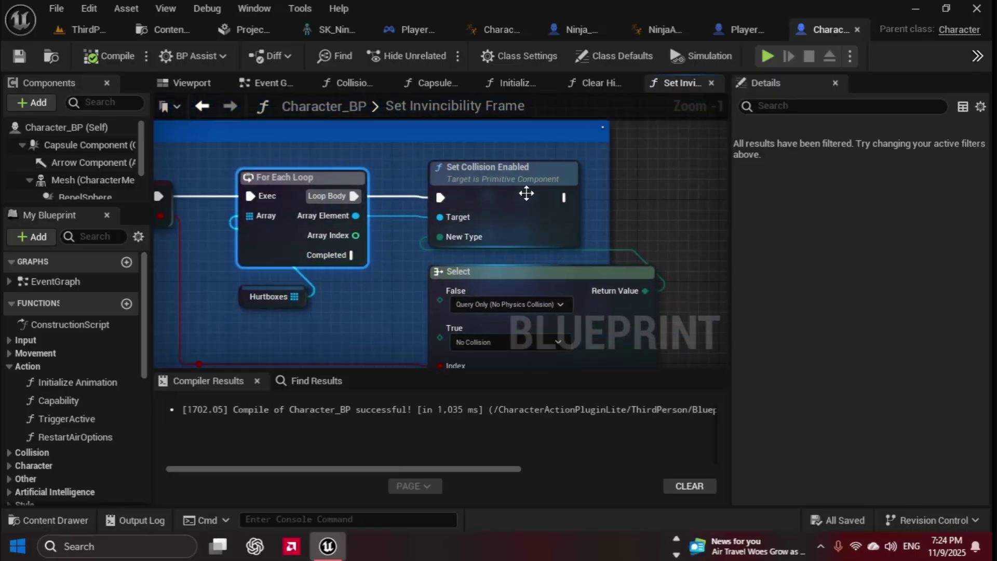
click(522, 188)
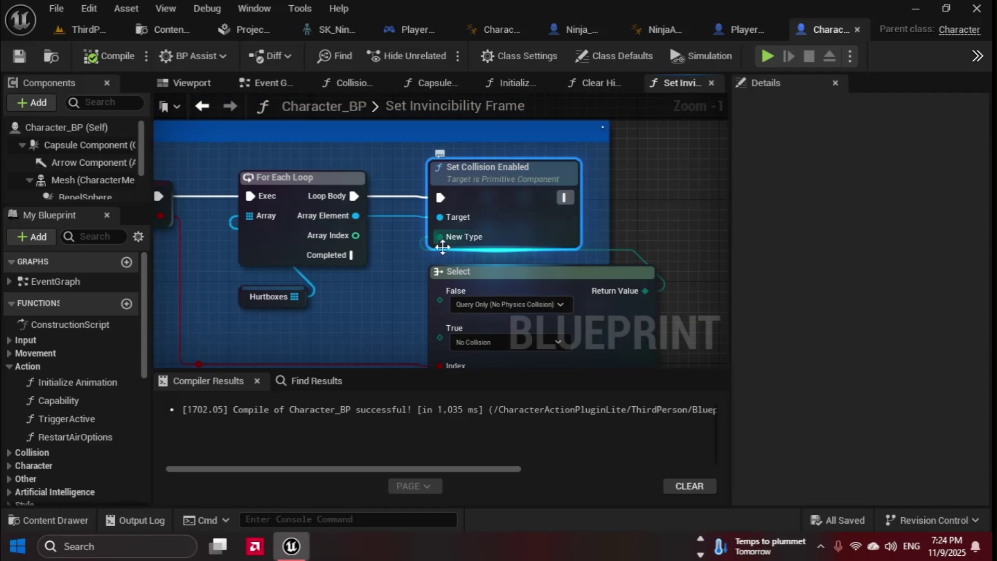
mouse_move(360, 326)
right_down()
mouse_move(481, 267)
mouse_move(446, 285)
right_up()
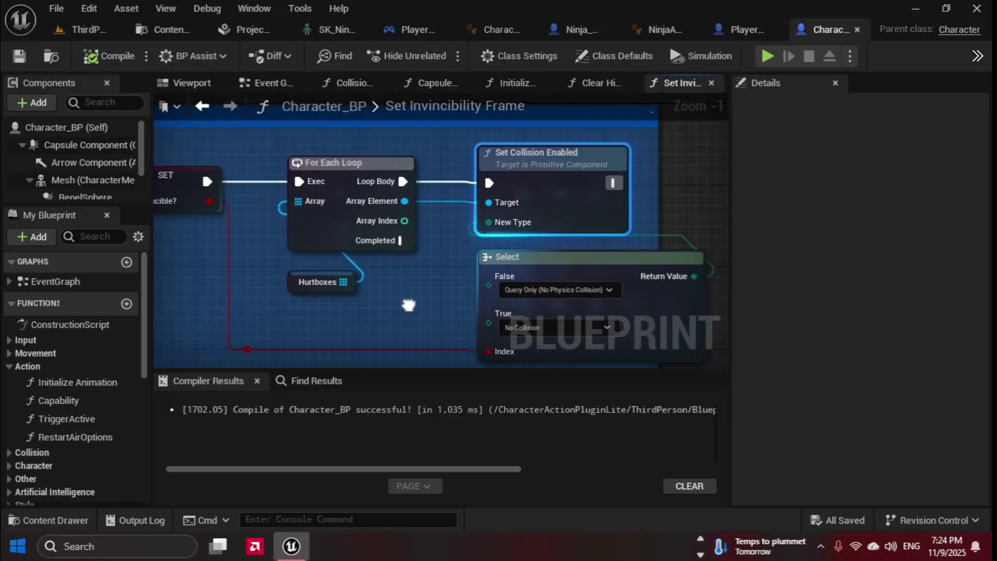
right_drag(446, 285, 413, 298)
mouse_move(415, 298)
right_down()
mouse_move(488, 266)
mouse_move(664, 295)
right_up()
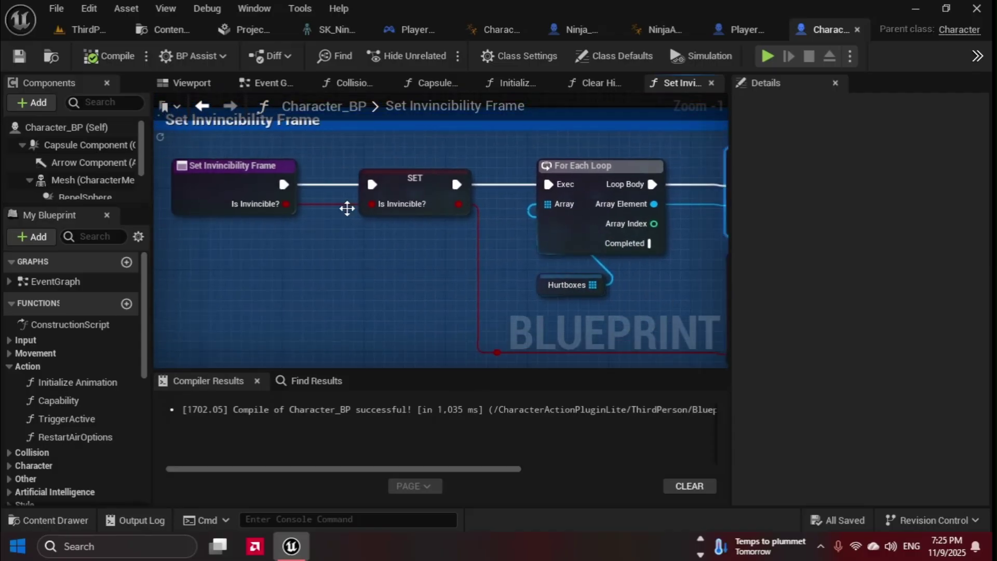
right_drag(368, 285, 154, 242)
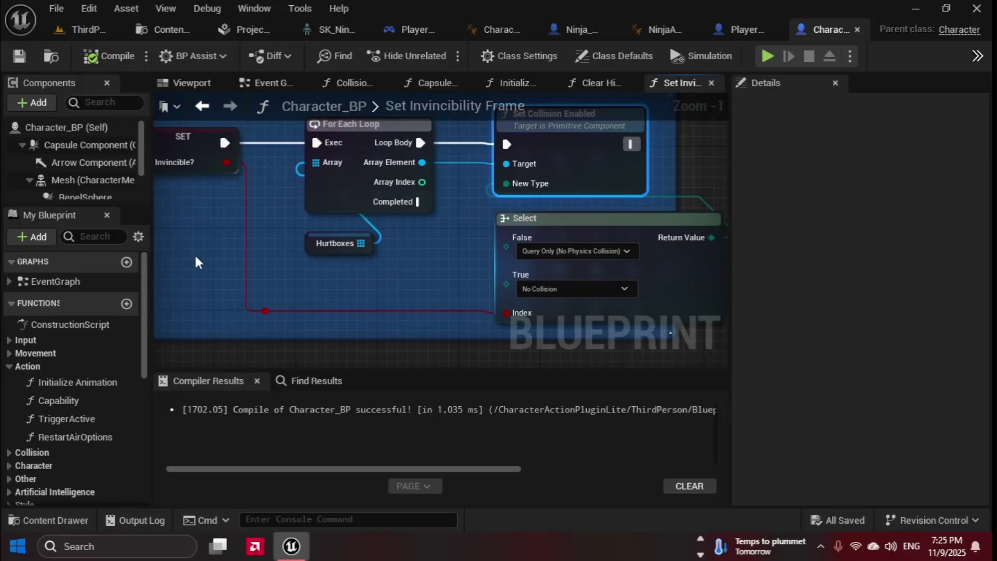
right_drag(330, 286, 321, 307)
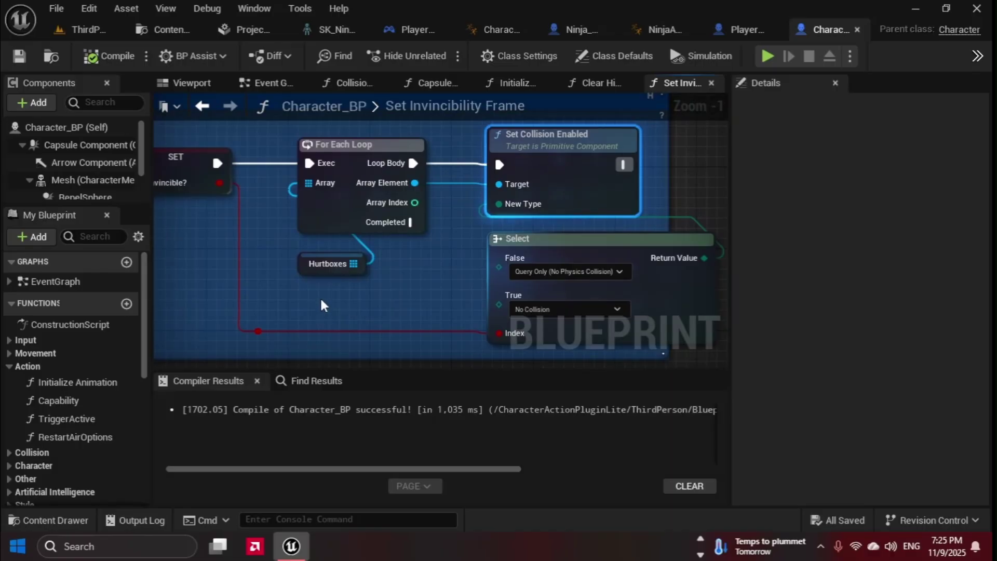
mouse_move(315, 288)
right_down()
mouse_move(329, 297)
mouse_move(386, 277)
right_up()
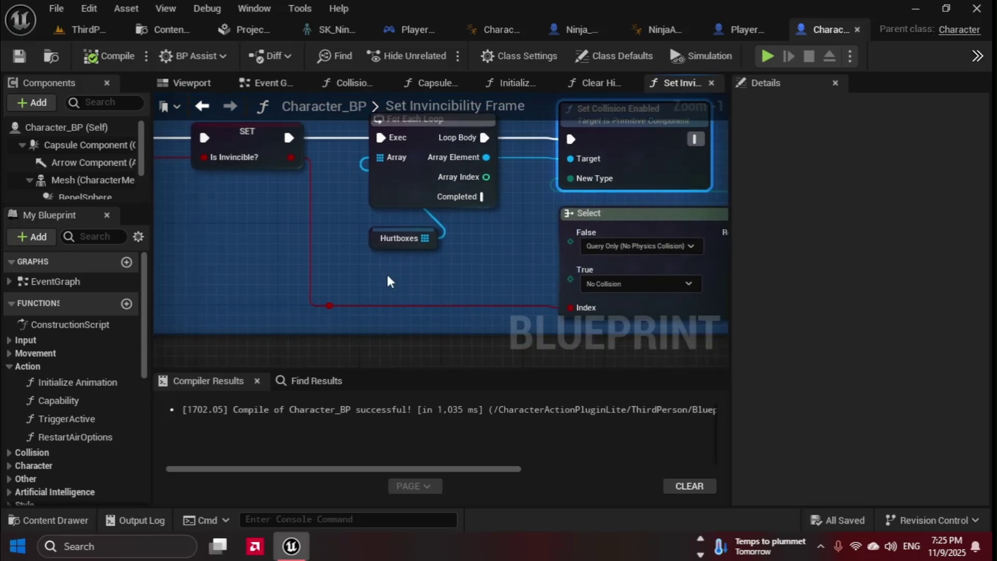
right_drag(619, 275, 524, 281)
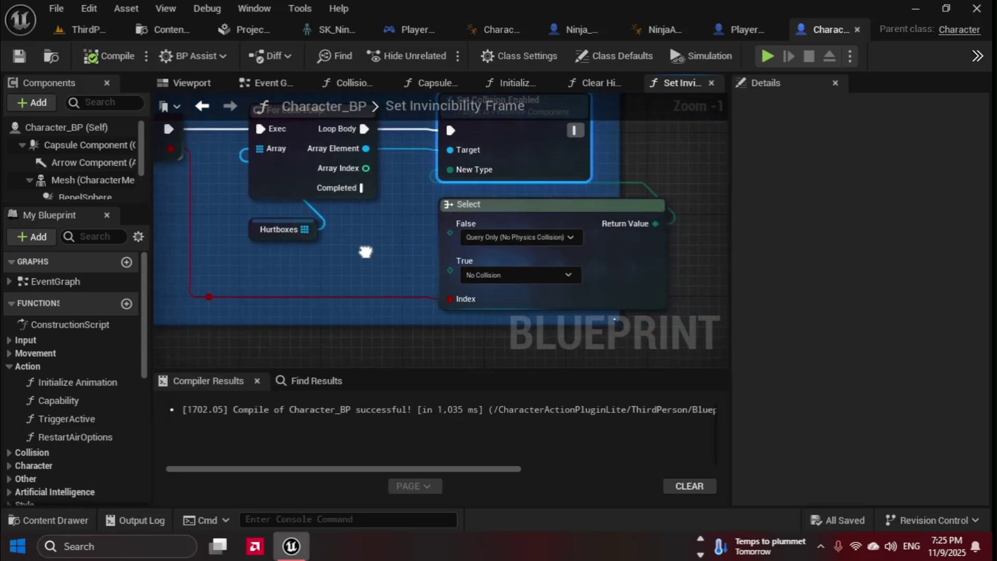
scroll(523, 281, up, 1)
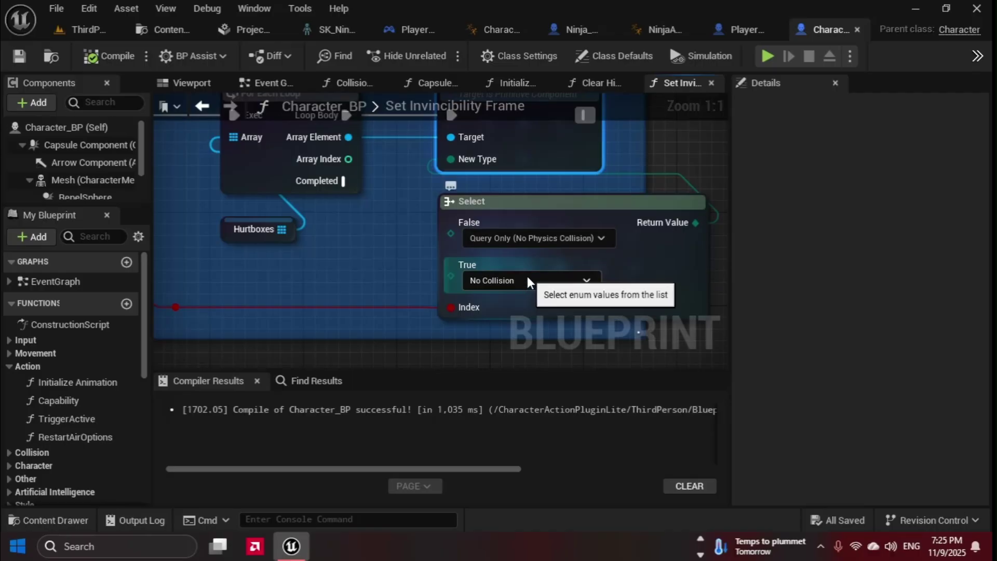
mouse_move(320, 236)
right_down()
mouse_move(366, 292)
mouse_move(400, 298)
mouse_move(456, 287)
right_up()
scroll(366, 292, down, 1)
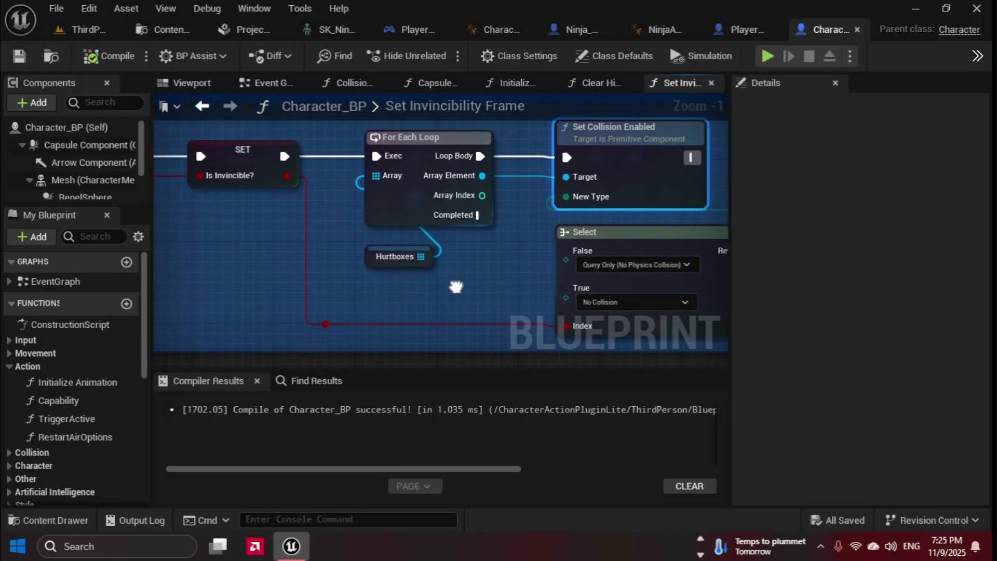
right_drag(397, 300, 509, 319)
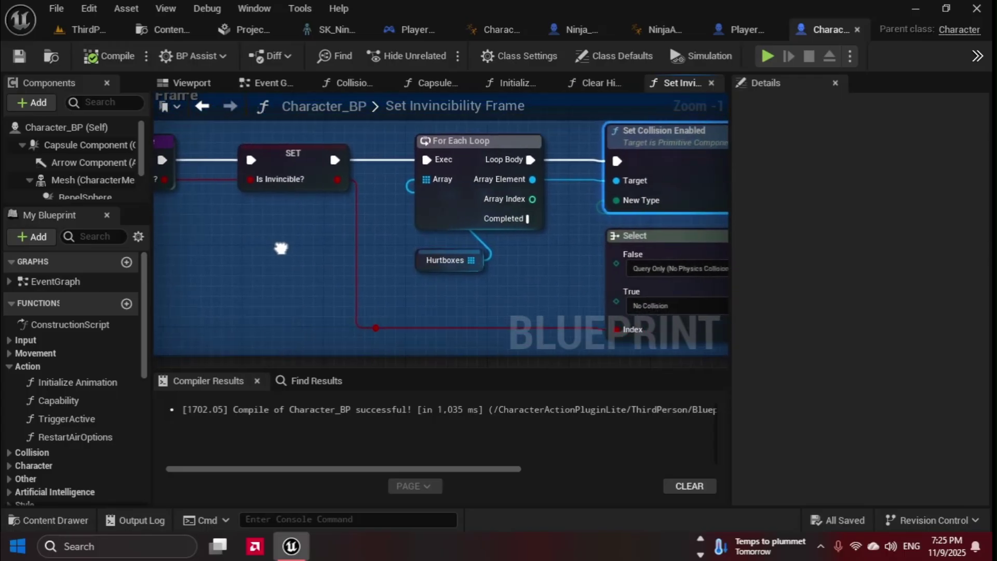
right_drag(341, 269, 210, 243)
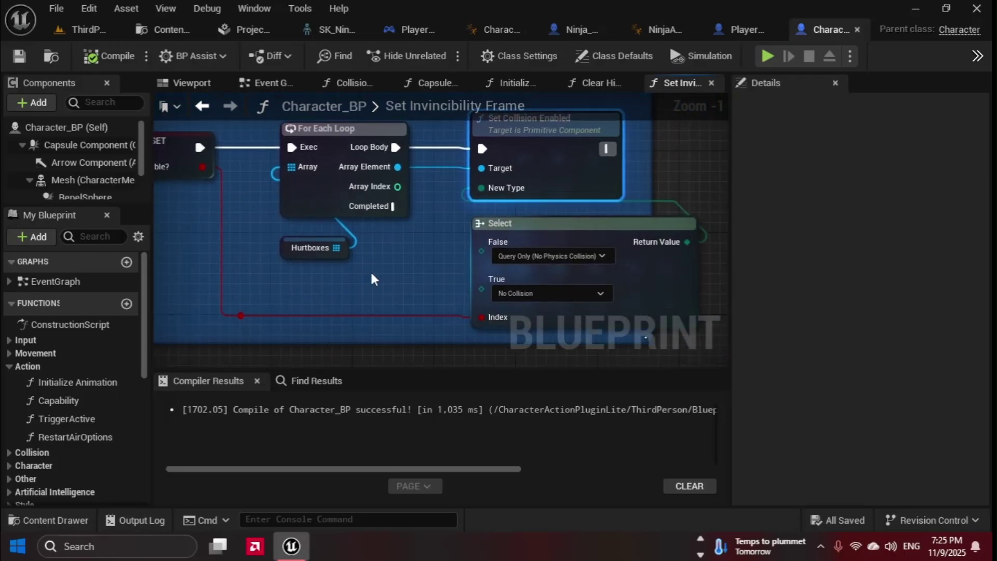
scroll(516, 260, up, 1)
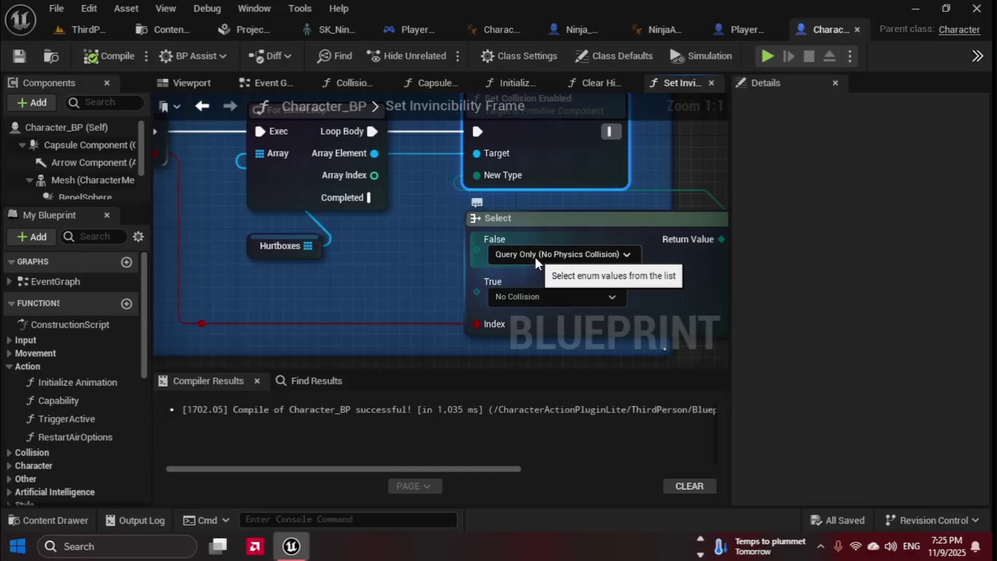
mouse_move(343, 261)
right_down()
mouse_move(402, 321)
mouse_move(473, 229)
mouse_move(467, 316)
right_up()
scroll(473, 231, down, 1)
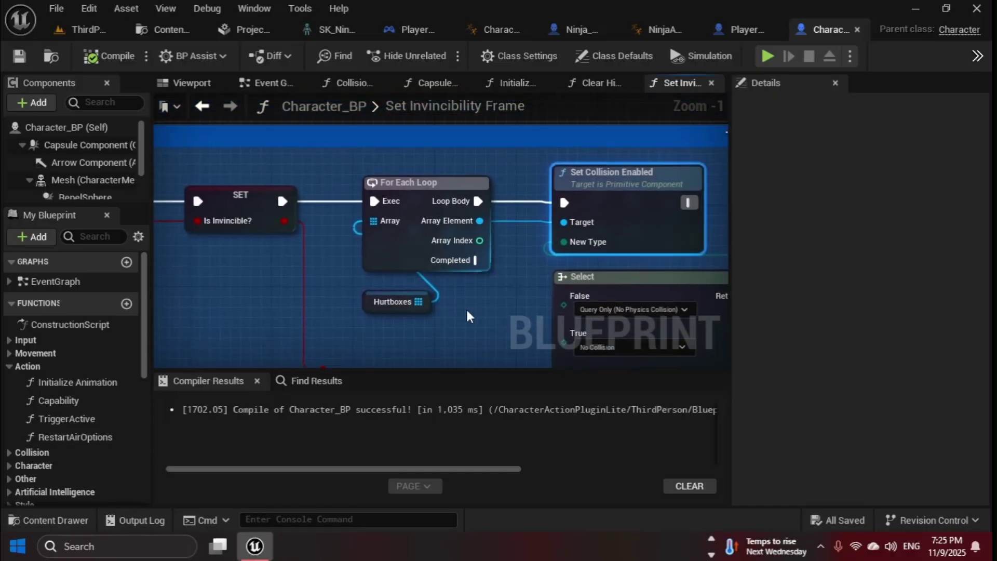
Select the Hurtboxes node and confirm its container type stays Array
mouse_move(393, 302)
click(368, 308)
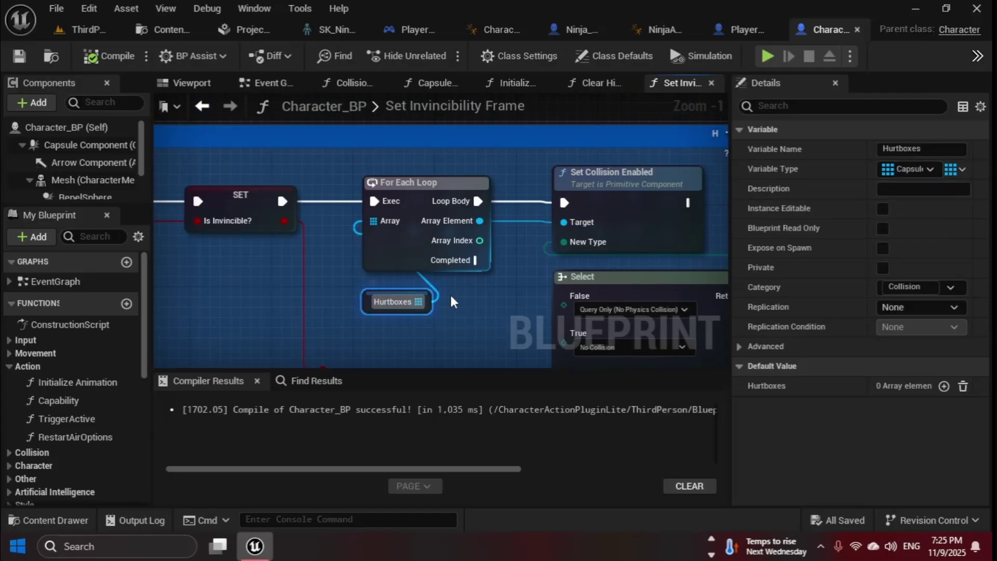
drag(378, 302, 324, 292)
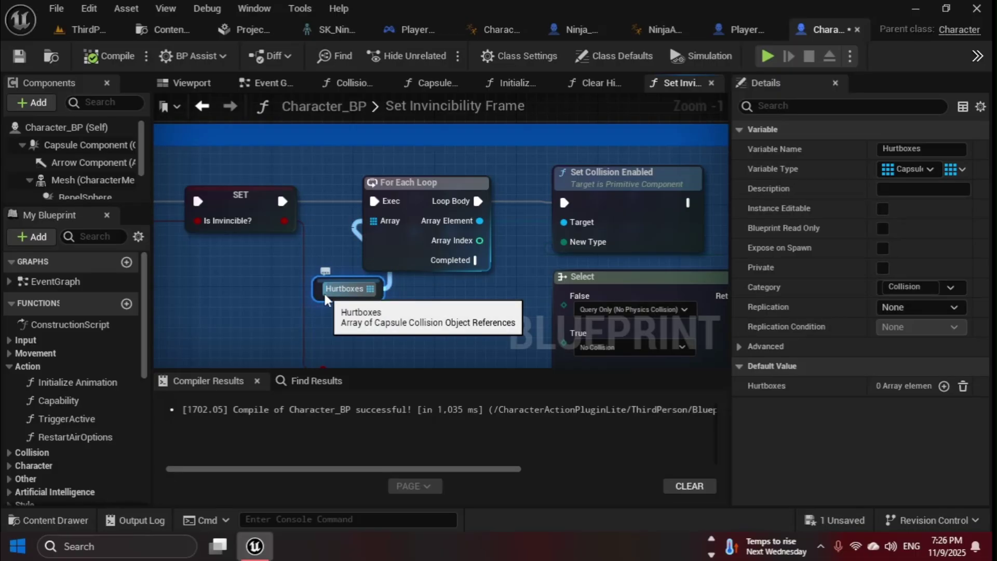
drag(324, 293, 377, 304)
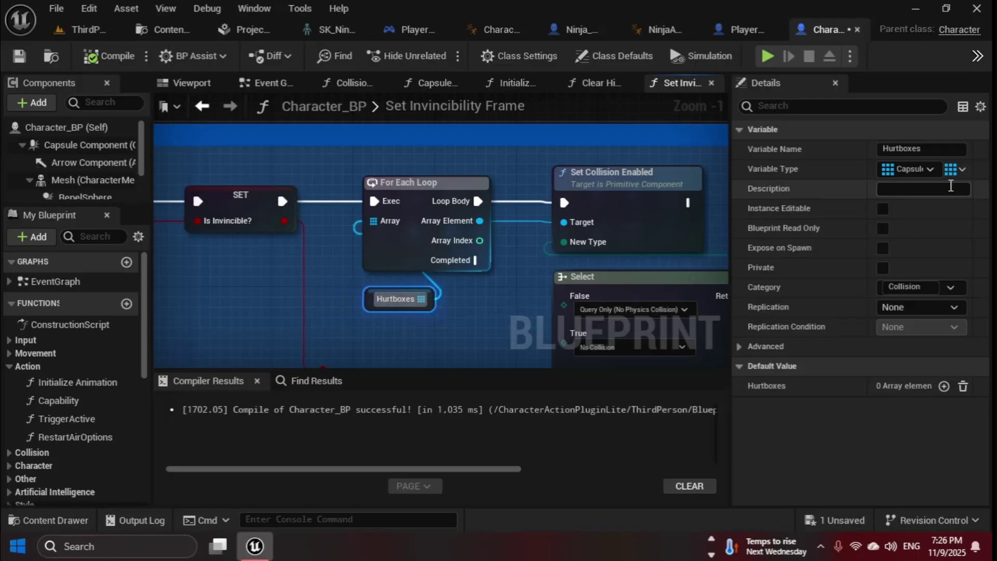
click(954, 170)
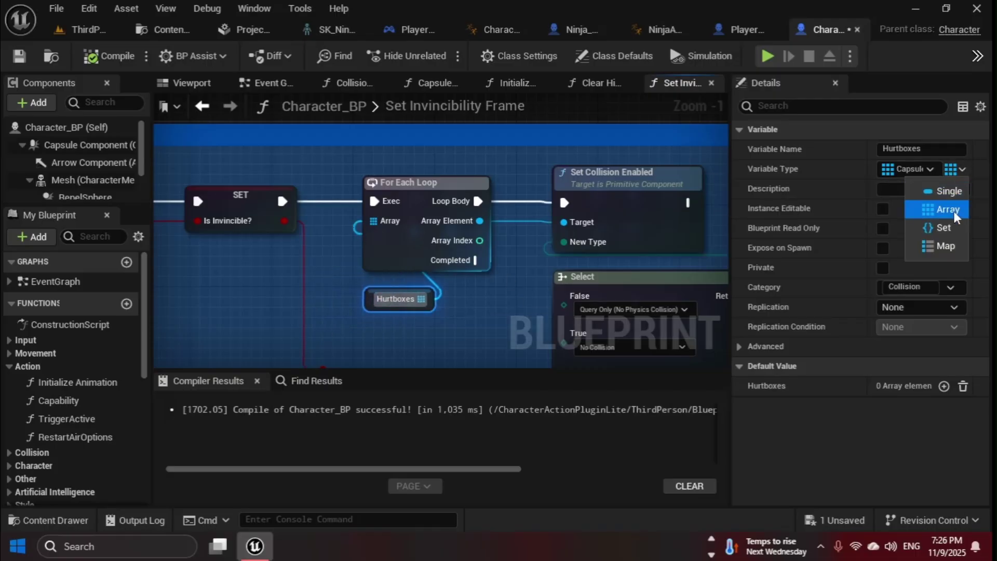
click(480, 302)
mouse_move(406, 329)
right_down()
mouse_move(414, 287)
mouse_move(407, 306)
right_up()
Test a Hurtboxes wire without adding a node, then review the loop and Set Collision Enabled nodes
click(365, 276)
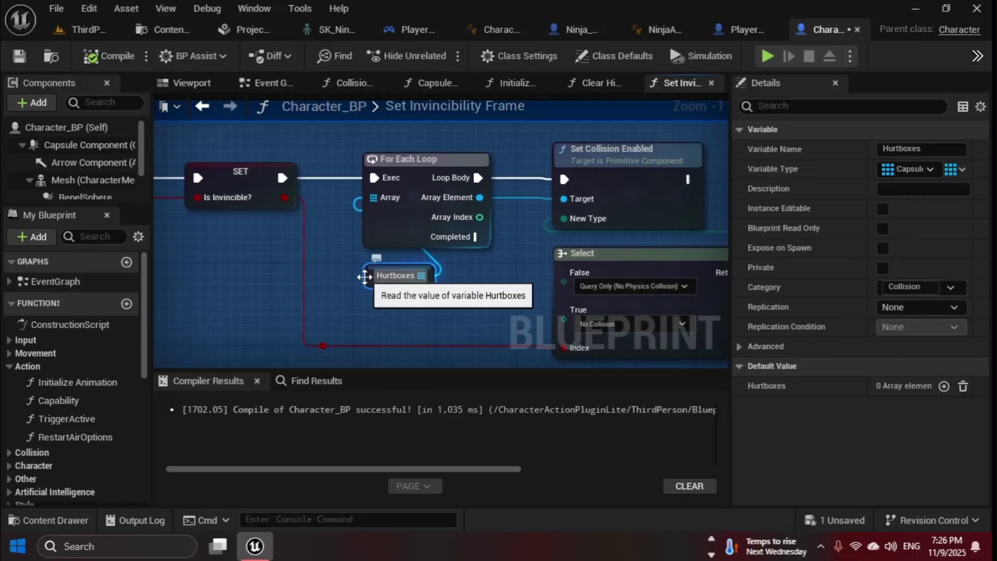
drag(365, 277, 365, 297)
drag(439, 297, 449, 300)
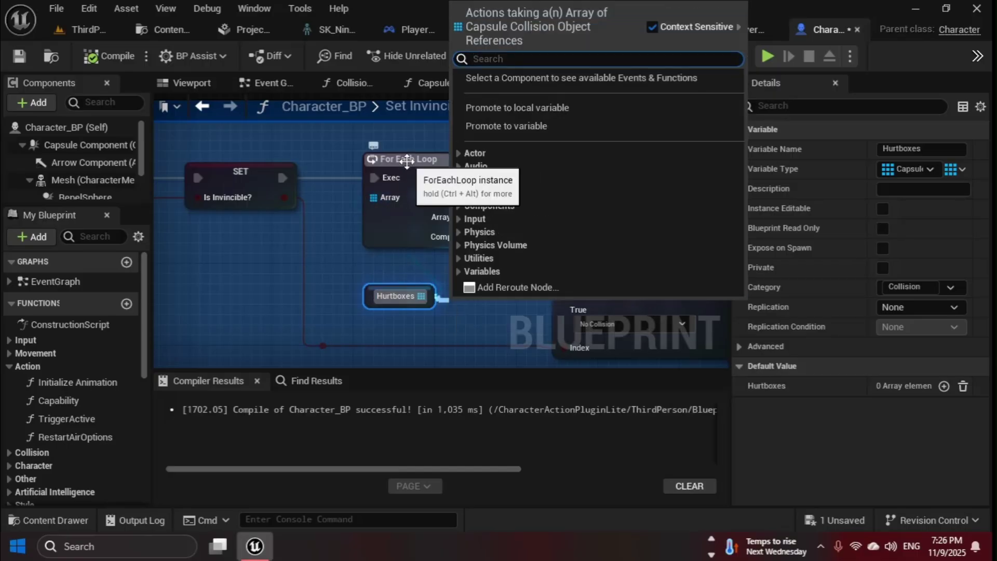
key(Escape)
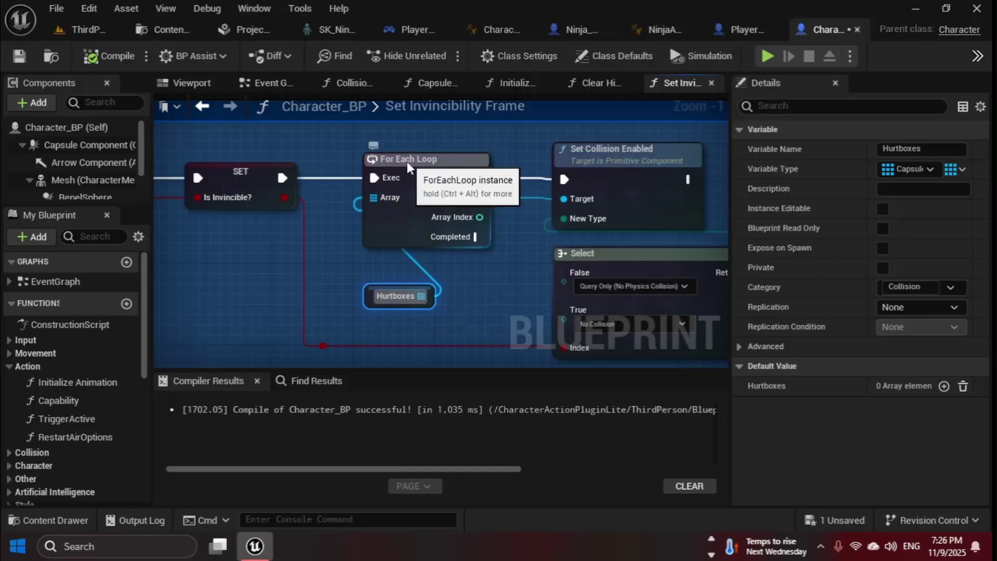
click(407, 162)
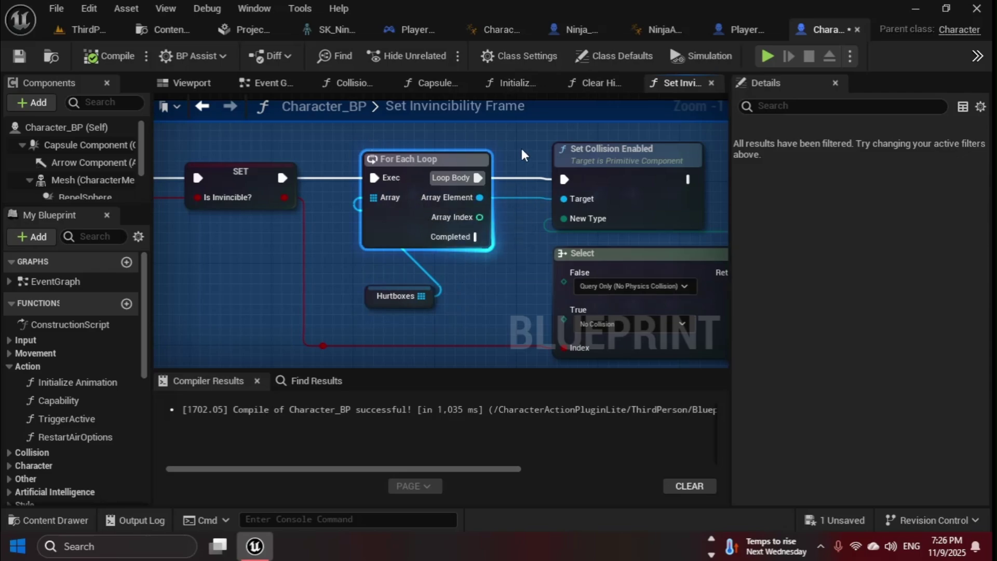
right_drag(521, 149, 412, 183)
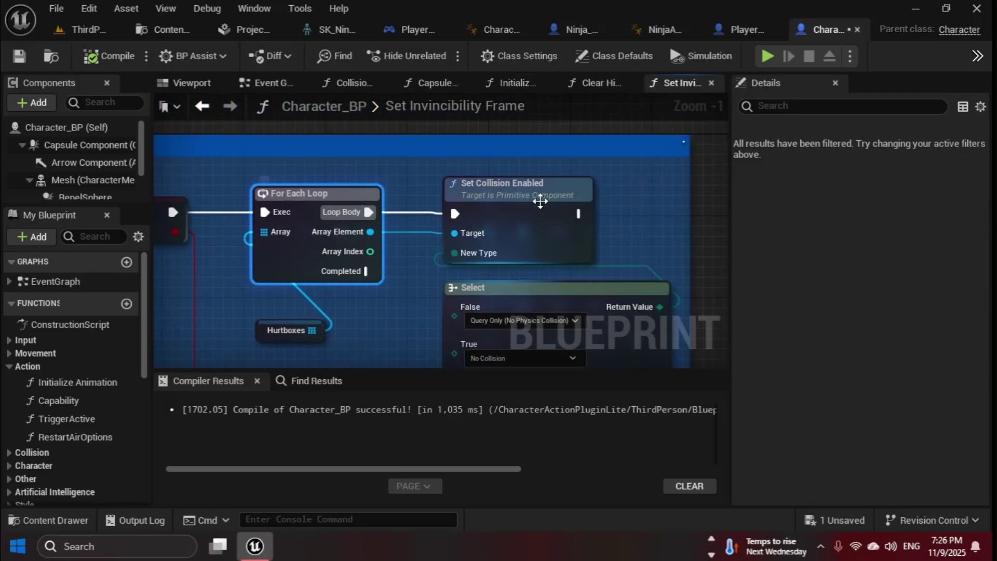
click(541, 201)
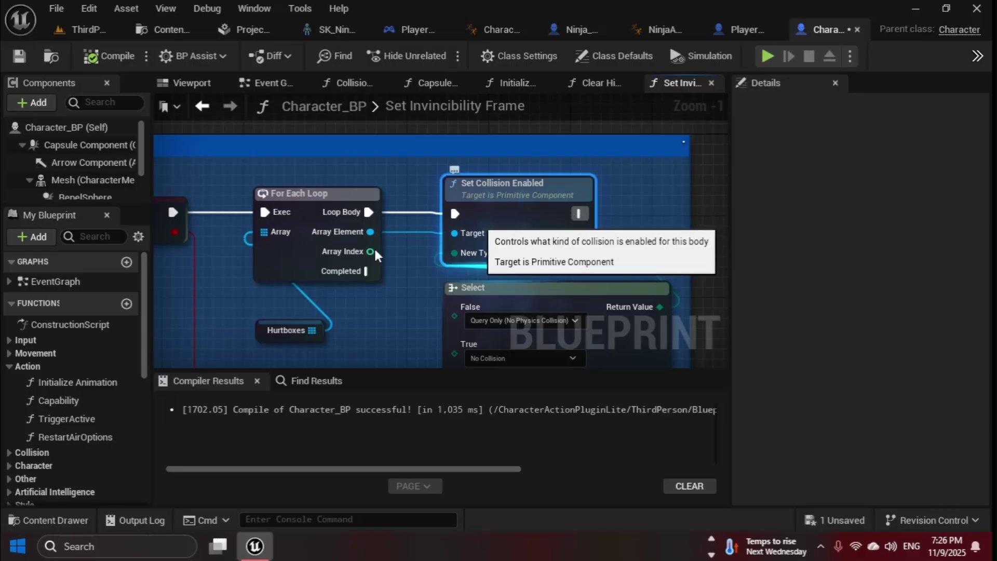
click(269, 329)
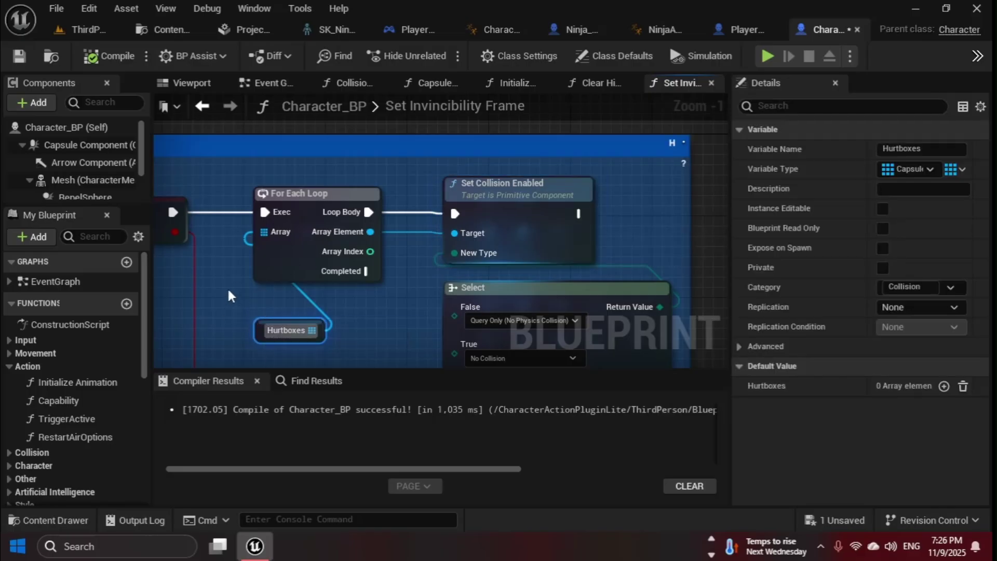
right_drag(230, 293, 314, 248)
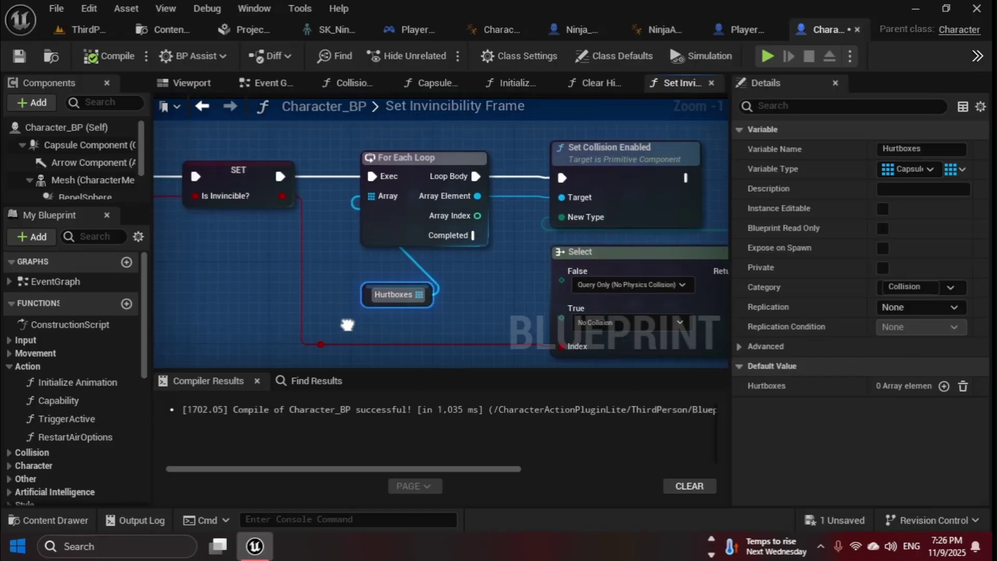
key(alt+Left)
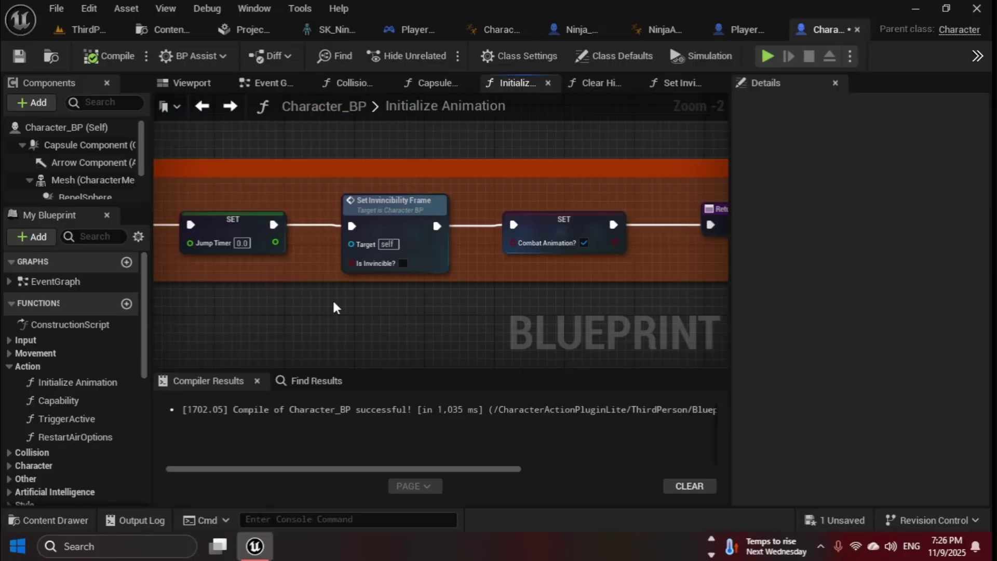
right_drag(394, 338, 423, 333)
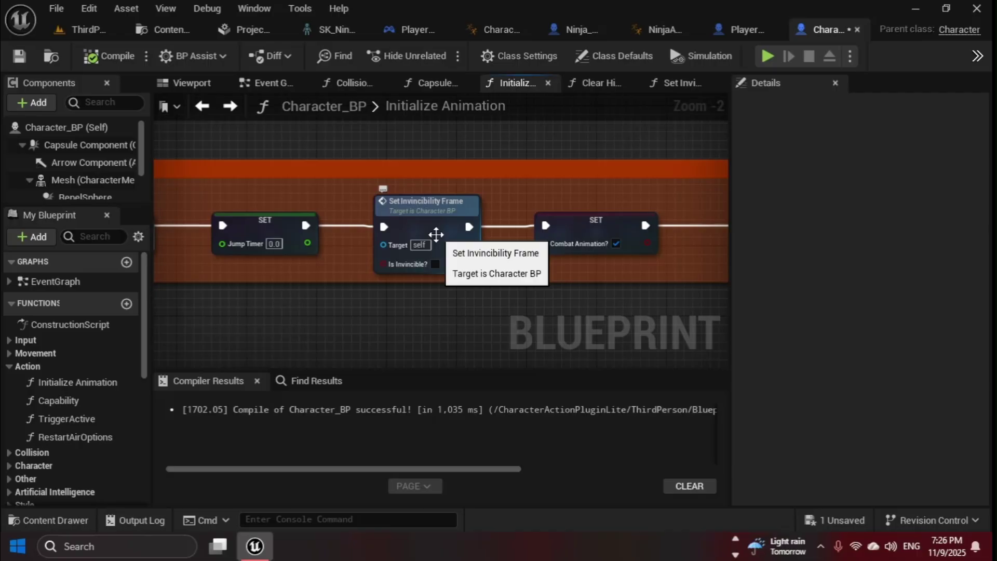
click(435, 235)
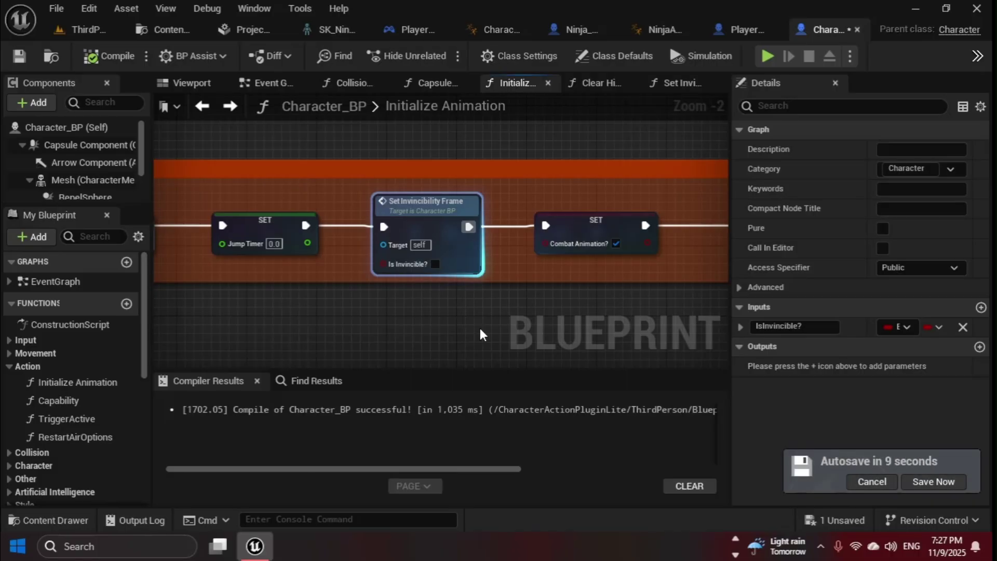
right_drag(509, 325, 491, 329)
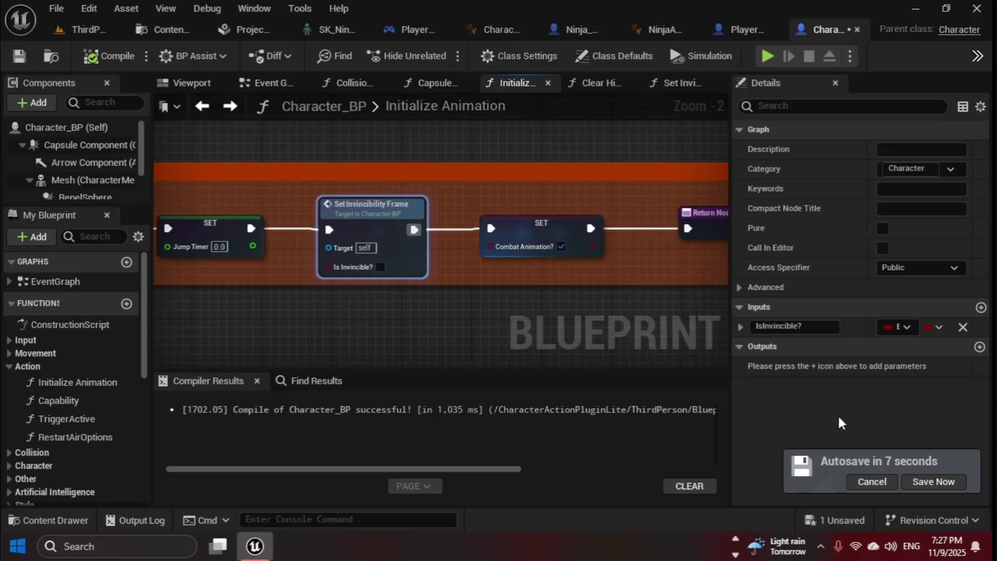
click(933, 481)
click(561, 226)
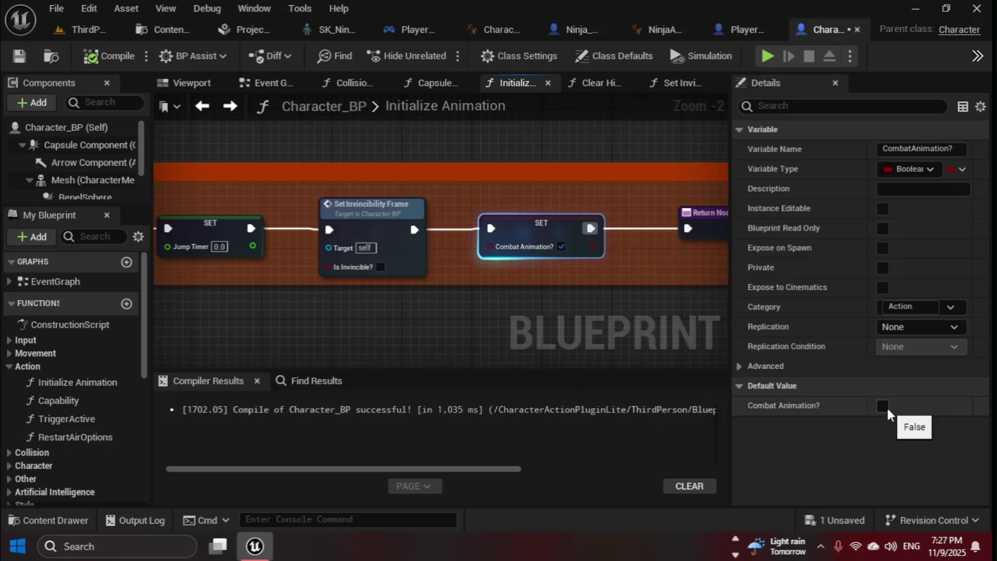
mouse_move(540, 229)
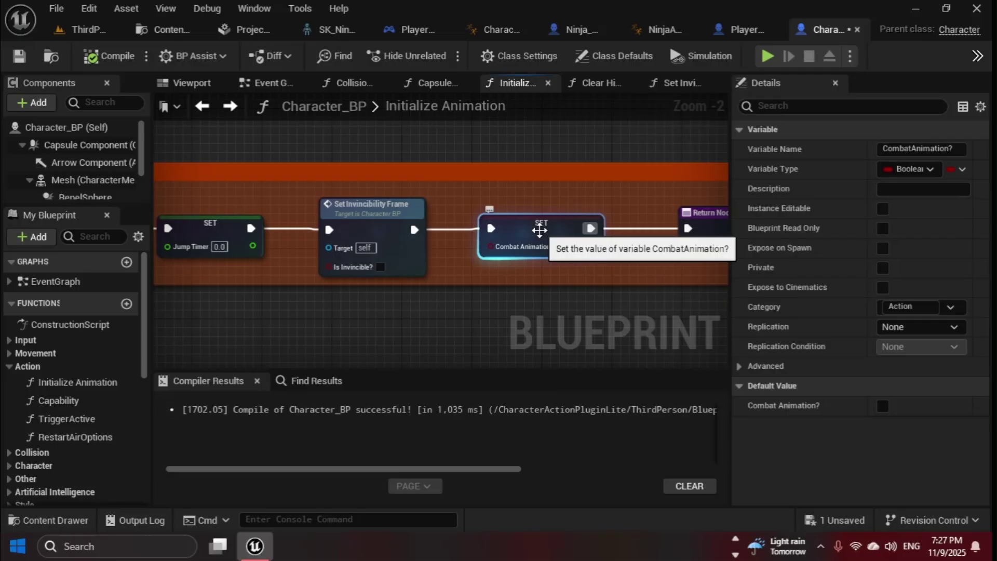
Tick Combat Animation? on the SET node, then select the Return Node
click(562, 246)
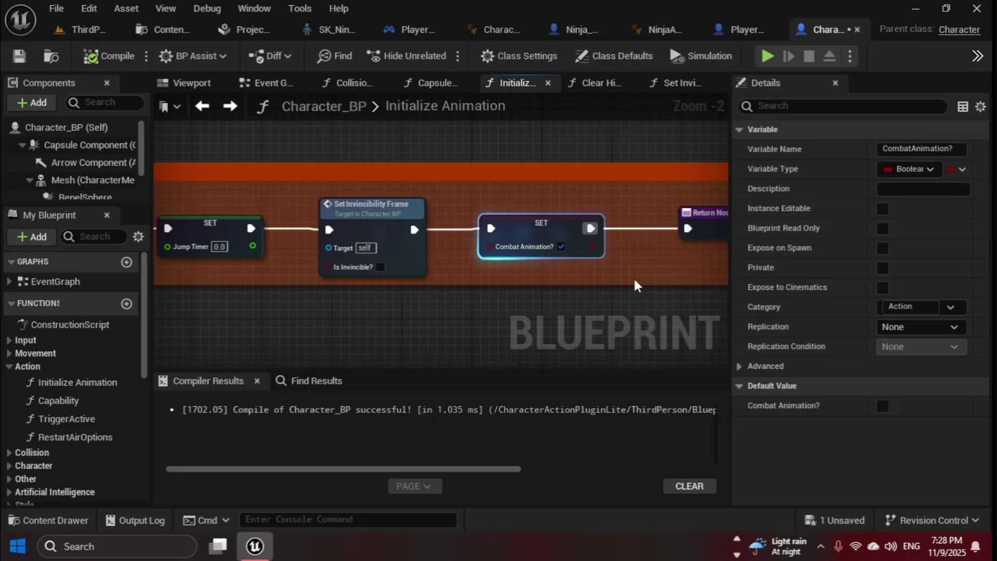
right_drag(572, 286, 442, 282)
click(593, 226)
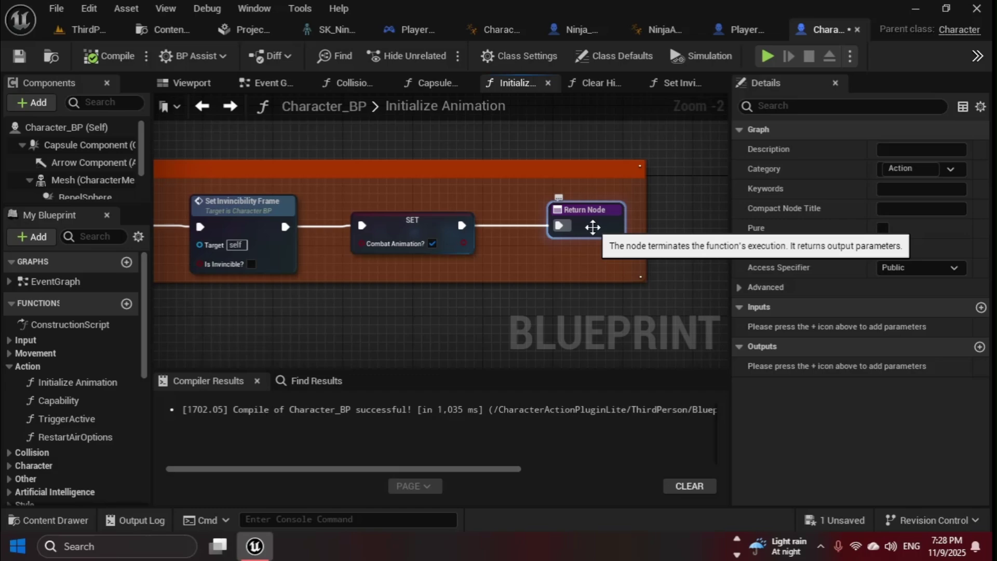
click(169, 9)
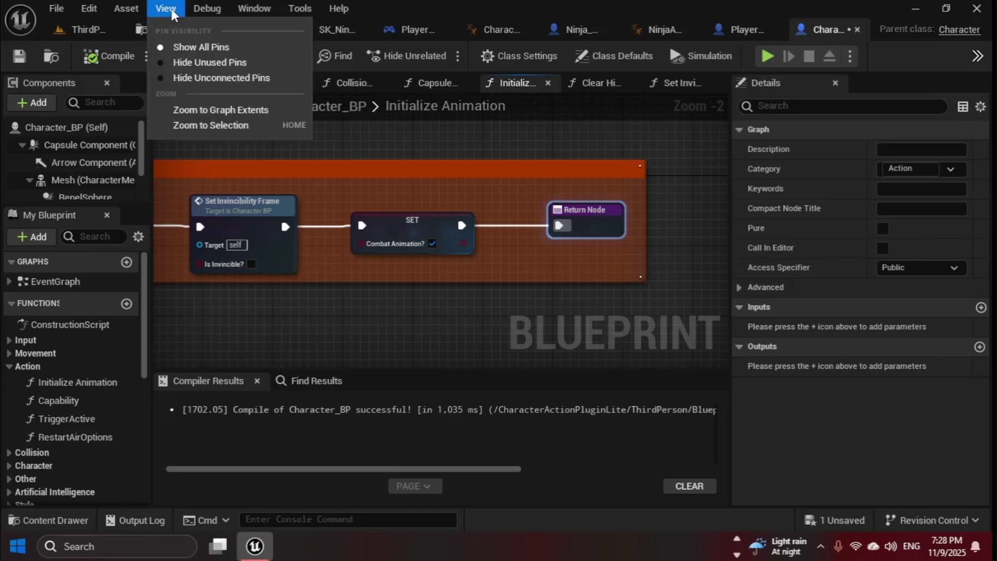
click(232, 112)
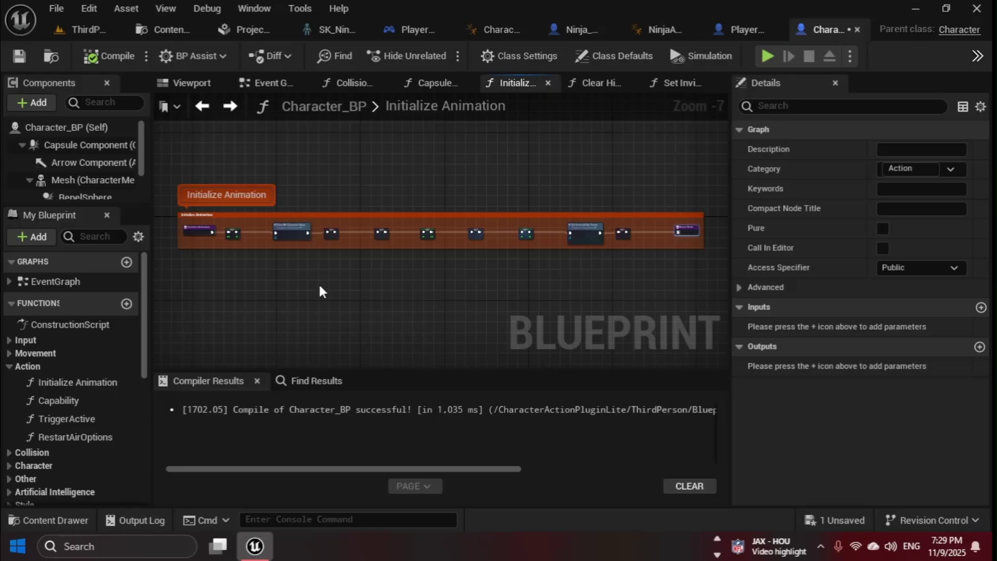
scroll(197, 226, up, 4)
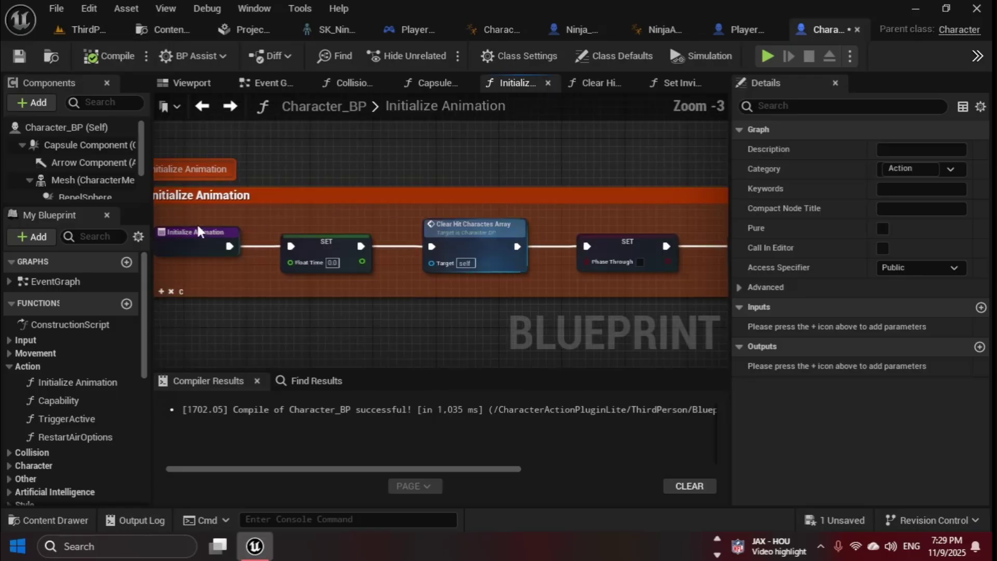
scroll(197, 223, up, 3)
right_drag(236, 243, 285, 254)
click(284, 254)
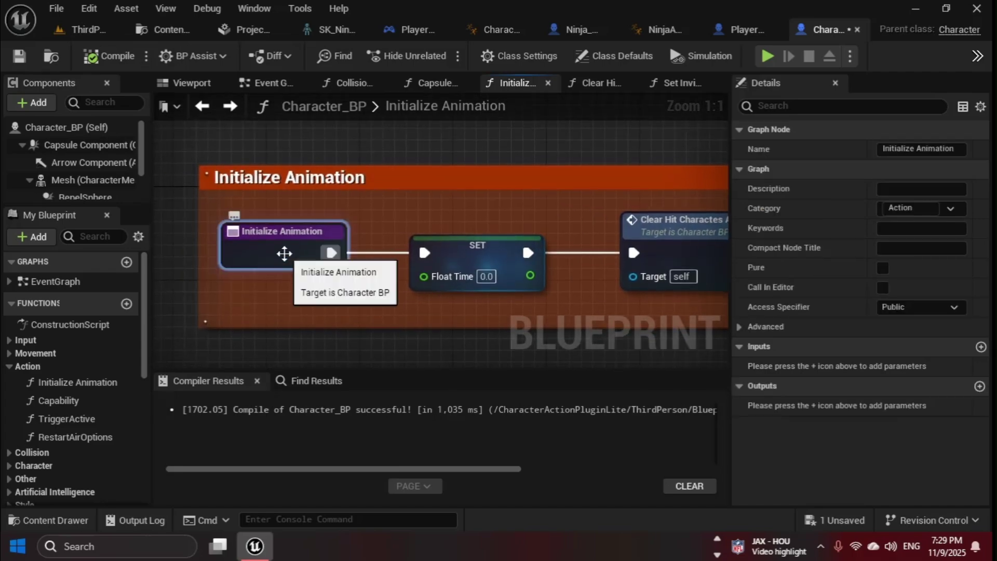
Add a breakpoint on Initialize Animation and start playing ThirdPersonMap
right_click(284, 253)
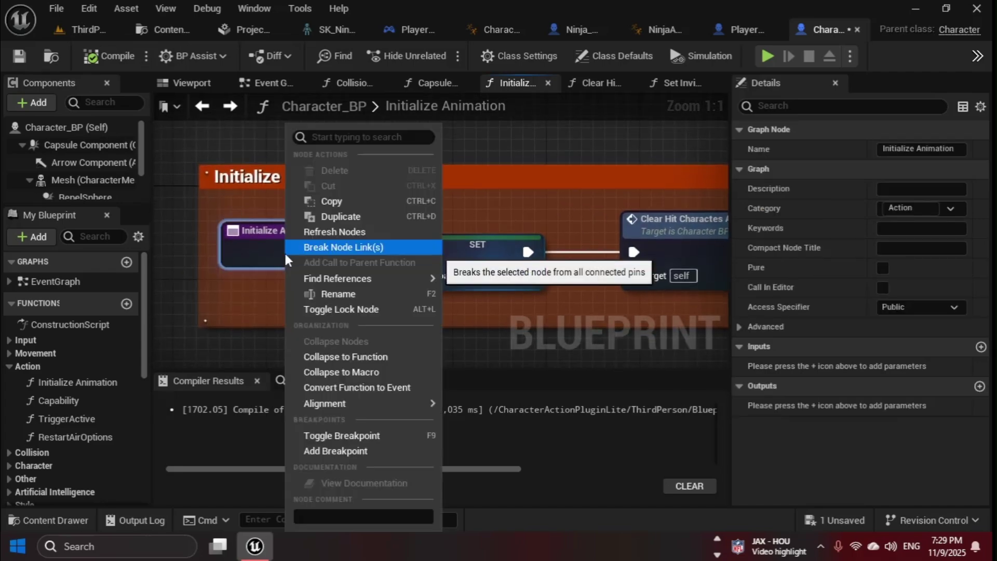
click(330, 447)
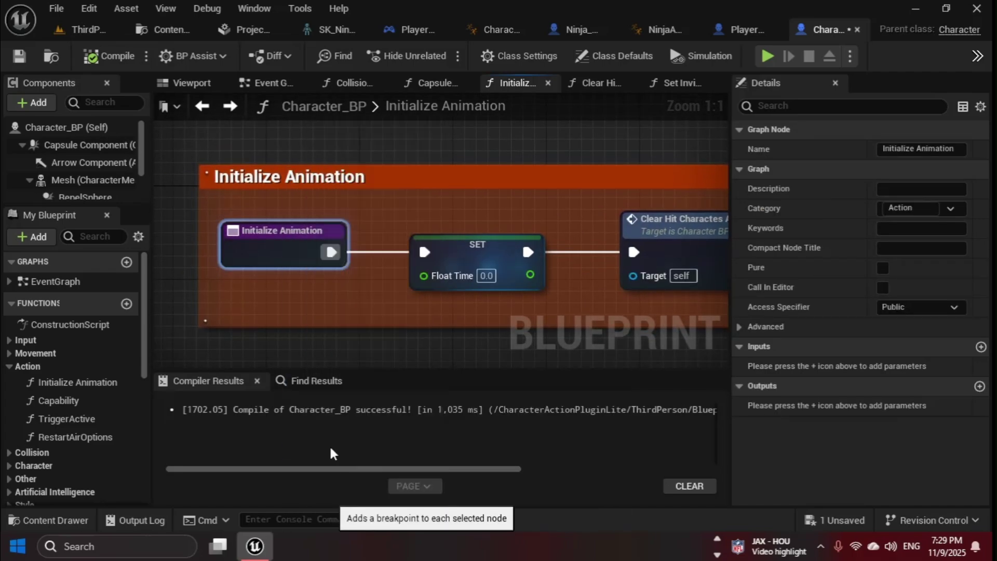
click(71, 28)
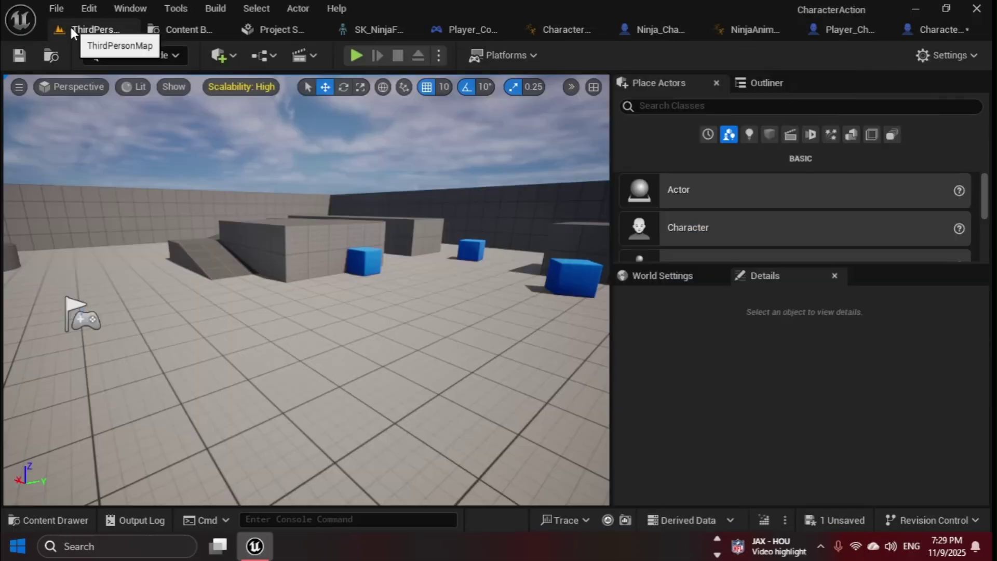
click(357, 55)
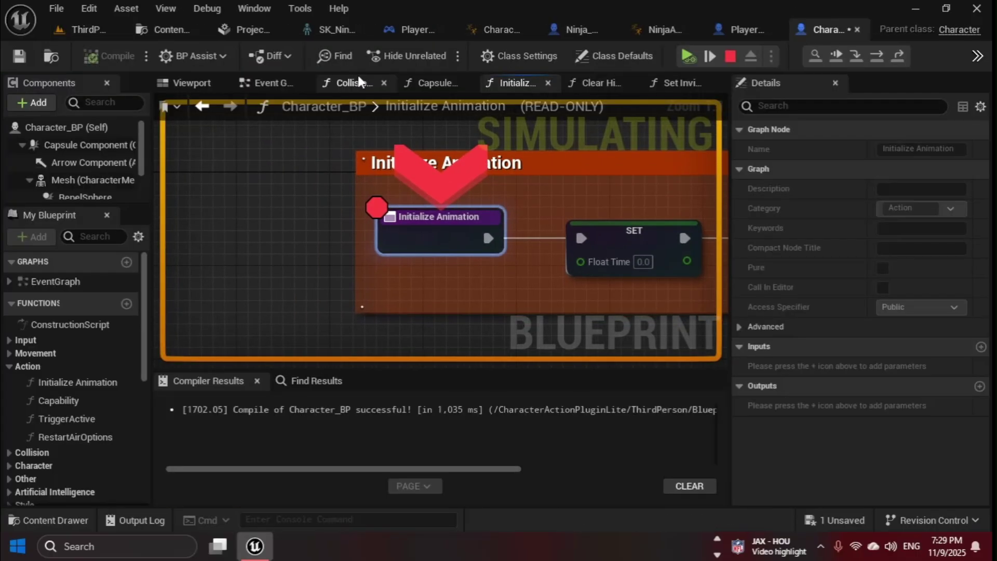
Resume play after each of three breakpoint hits, then stop the session
click(96, 31)
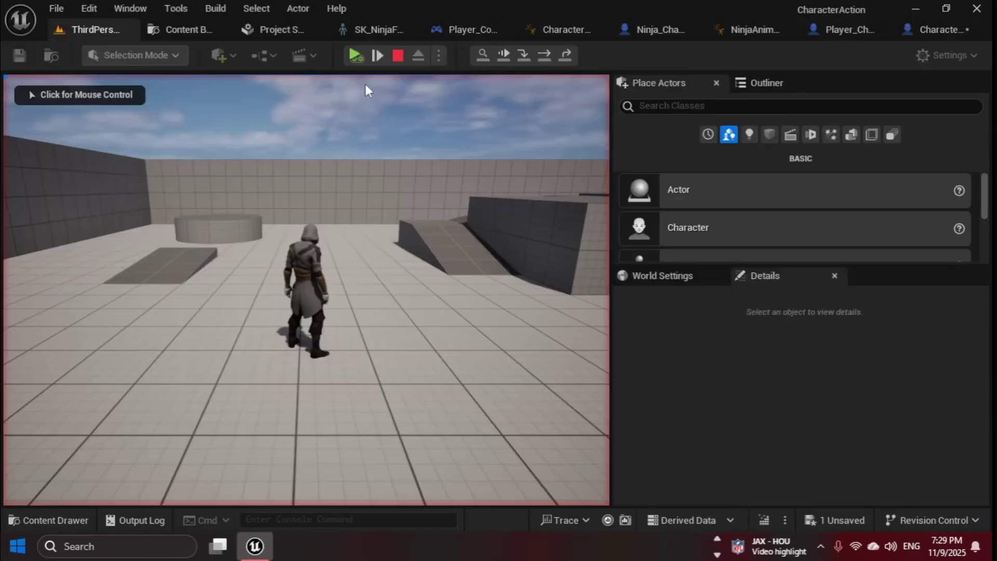
click(349, 52)
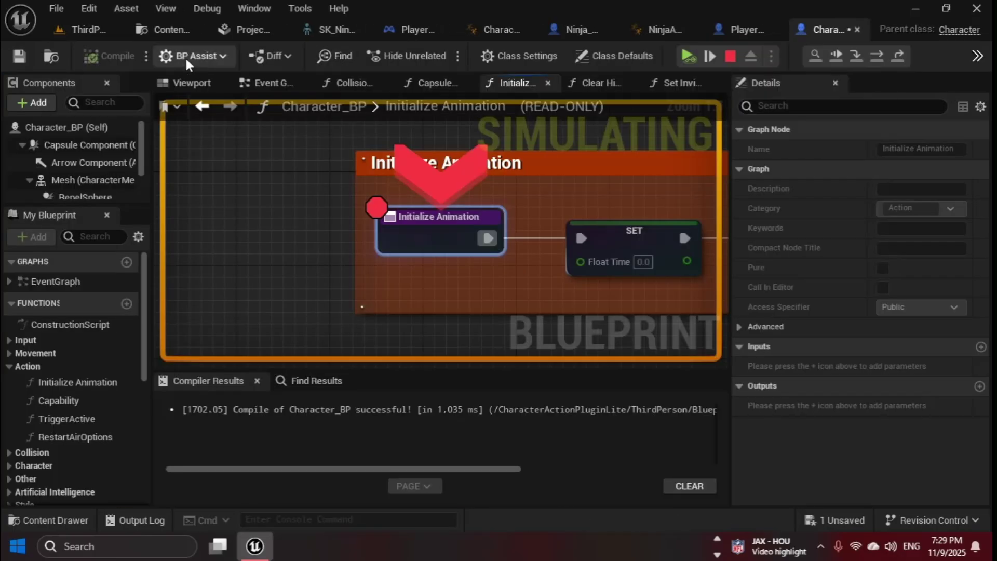
click(96, 29)
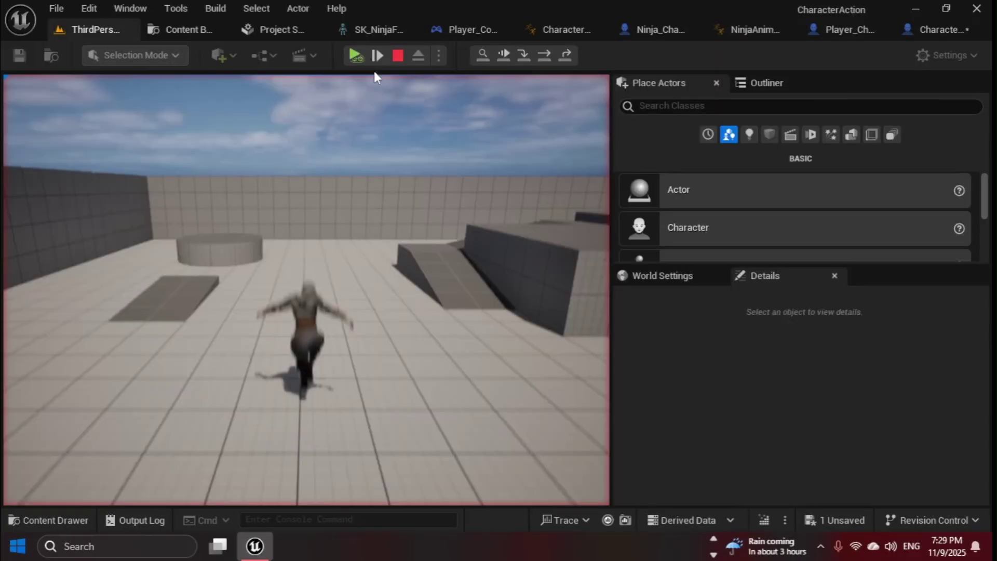
click(356, 54)
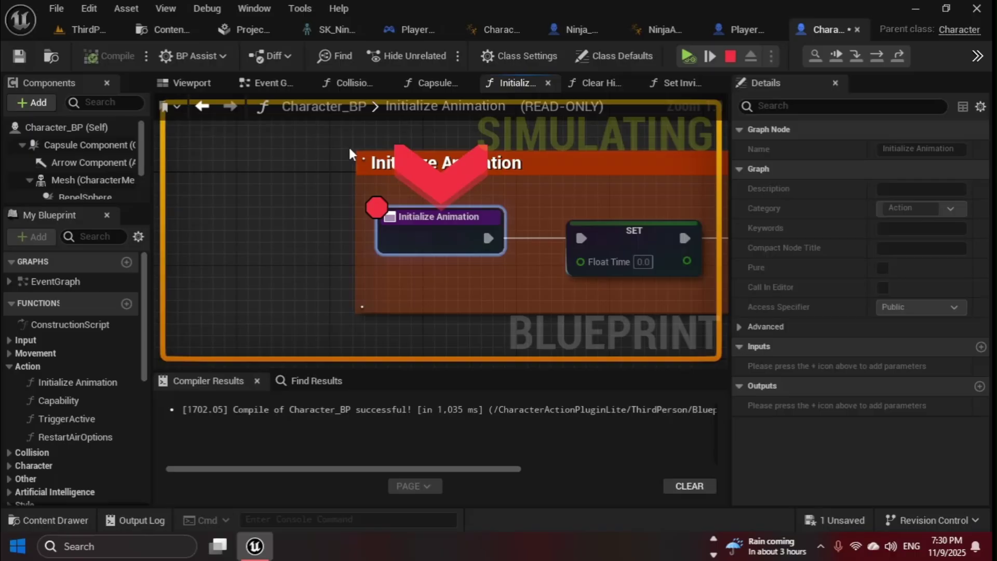
click(77, 29)
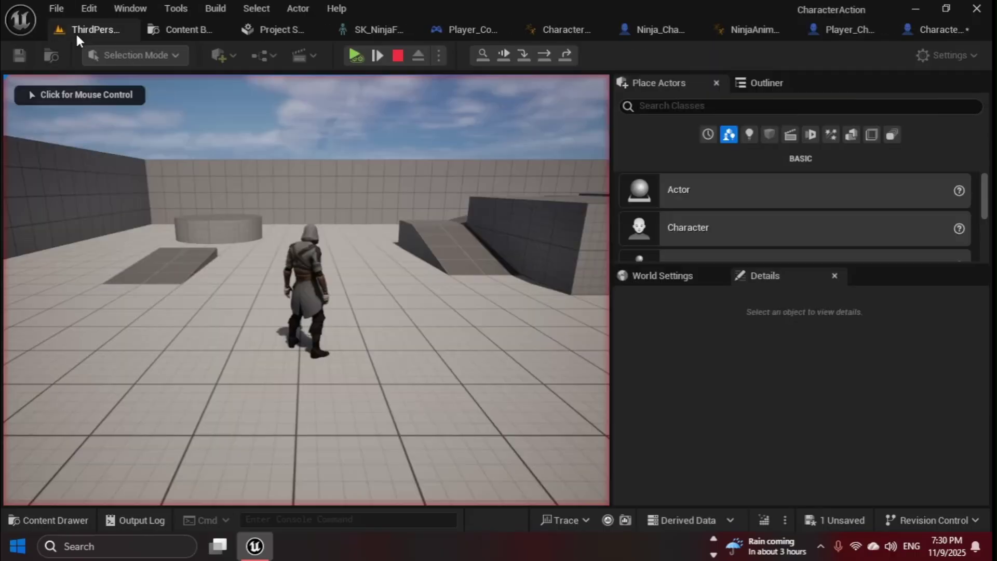
click(355, 54)
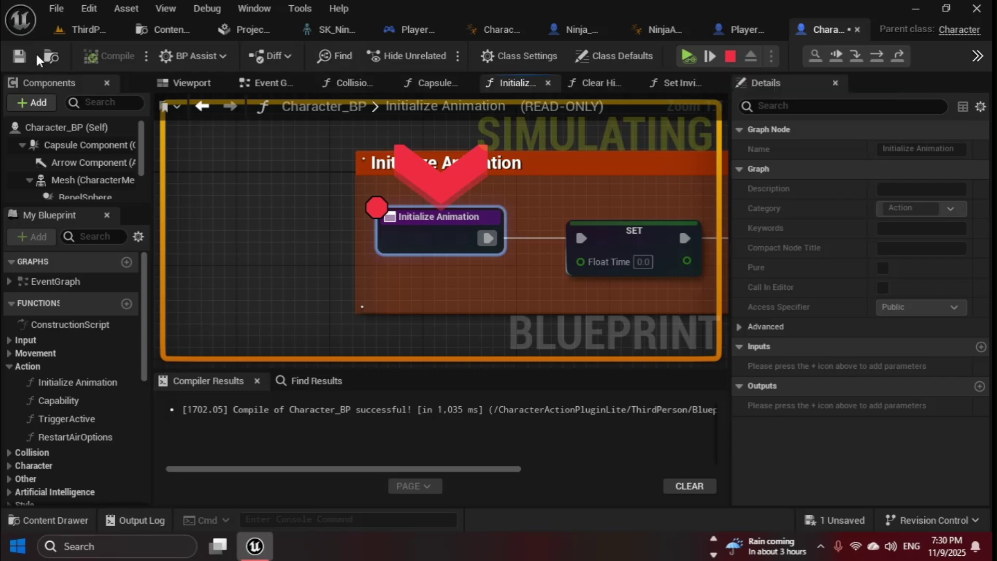
click(728, 56)
Open the Force Land collapsed graph in Player_Character_BP's Event Graph
click(719, 32)
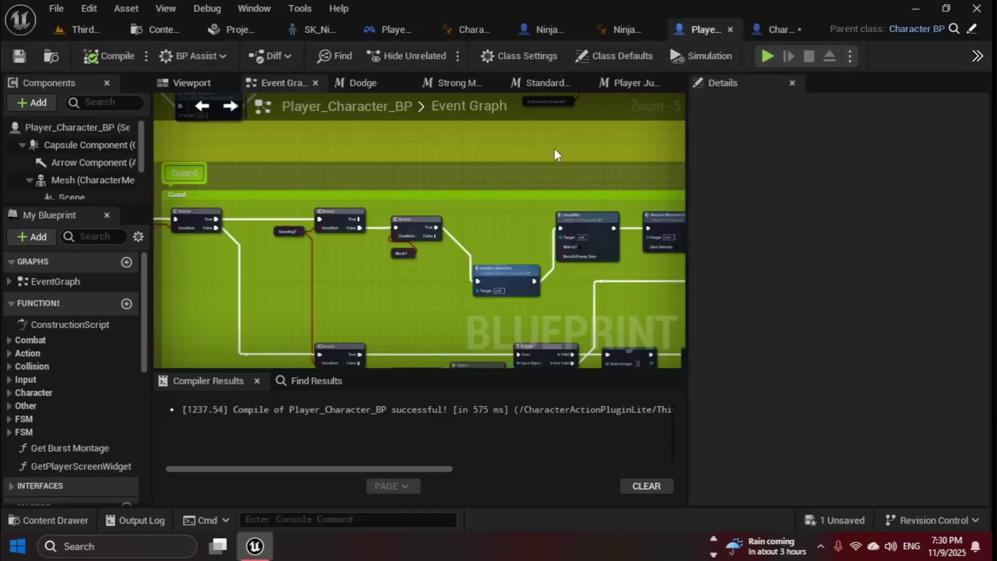
scroll(444, 239, down, 6)
scroll(443, 239, down, 1)
right_drag(475, 159, 822, 230)
scroll(376, 218, up, 5)
scroll(390, 206, up, 6)
click(390, 205)
double_click(391, 204)
mouse_move(465, 311)
right_down()
mouse_move(555, 300)
mouse_move(467, 351)
mouse_move(298, 322)
mouse_move(460, 246)
right_up()
scroll(460, 245, up, 6)
scroll(490, 238, up, 6)
Open the Reset Player State Data function from Jump Land and inspect its nodes
mouse_move(489, 239)
right_down()
mouse_move(234, 234)
mouse_move(289, 226)
right_up()
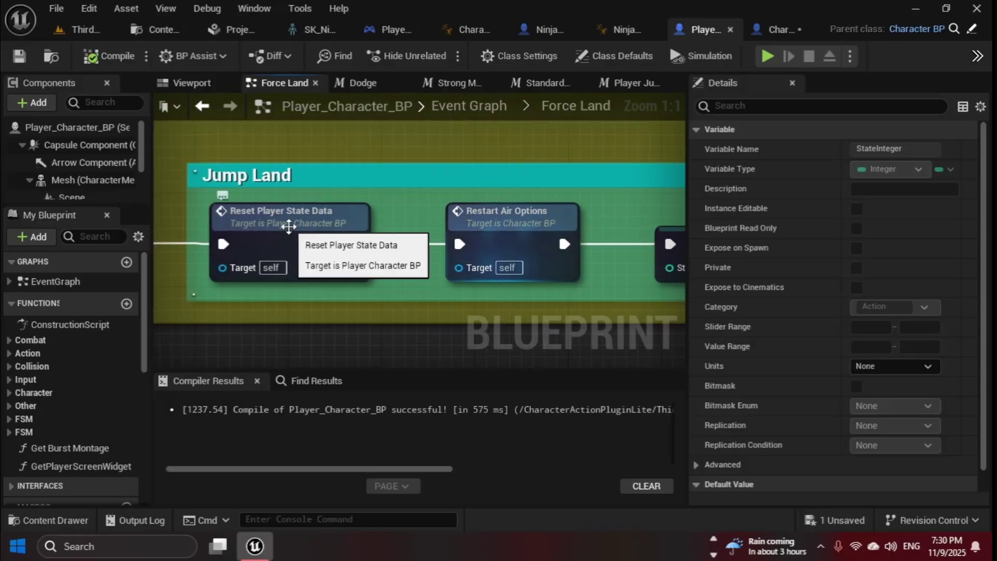
double_click(289, 226)
scroll(209, 207, up, 10)
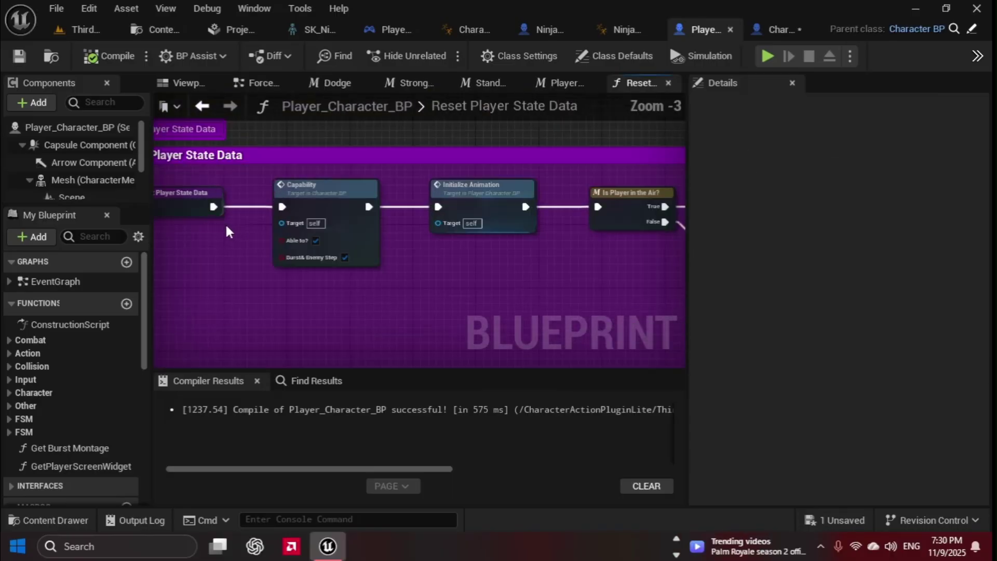
right_drag(212, 235, 392, 256)
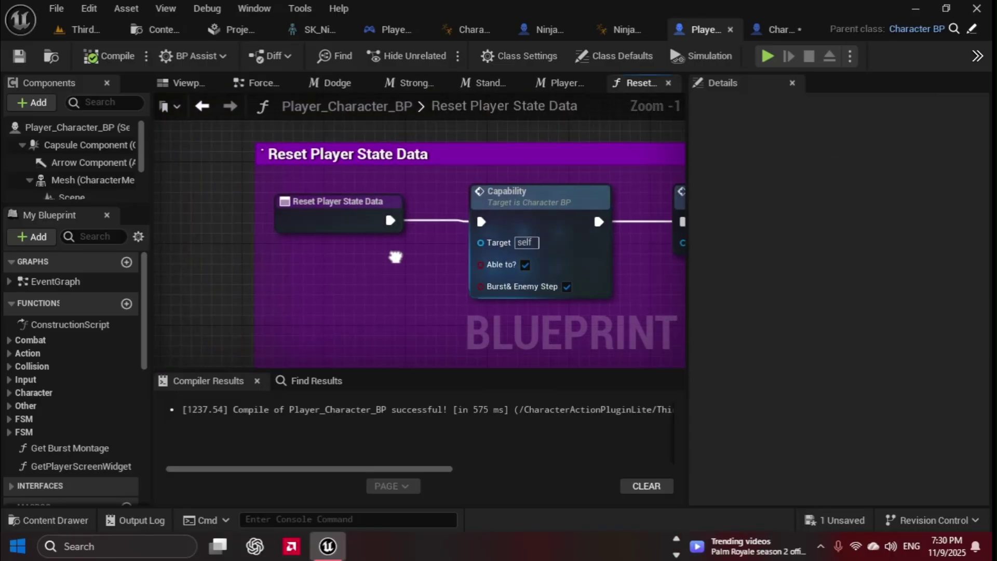
click(283, 223)
scroll(324, 243, down, 1)
scroll(325, 244, down, 1)
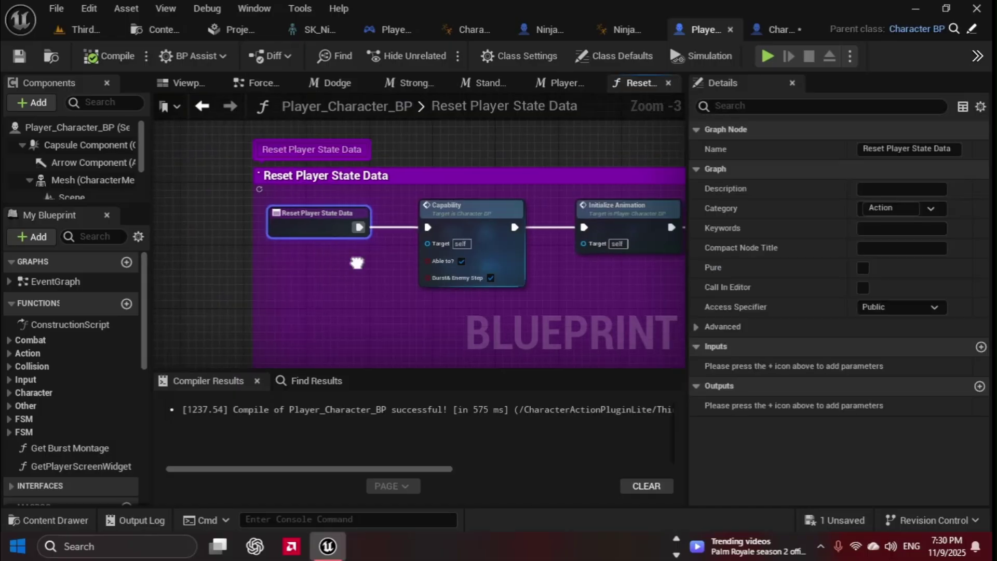
mouse_move(351, 260)
right_down()
mouse_move(219, 234)
mouse_move(306, 240)
mouse_move(312, 225)
mouse_move(318, 239)
right_up()
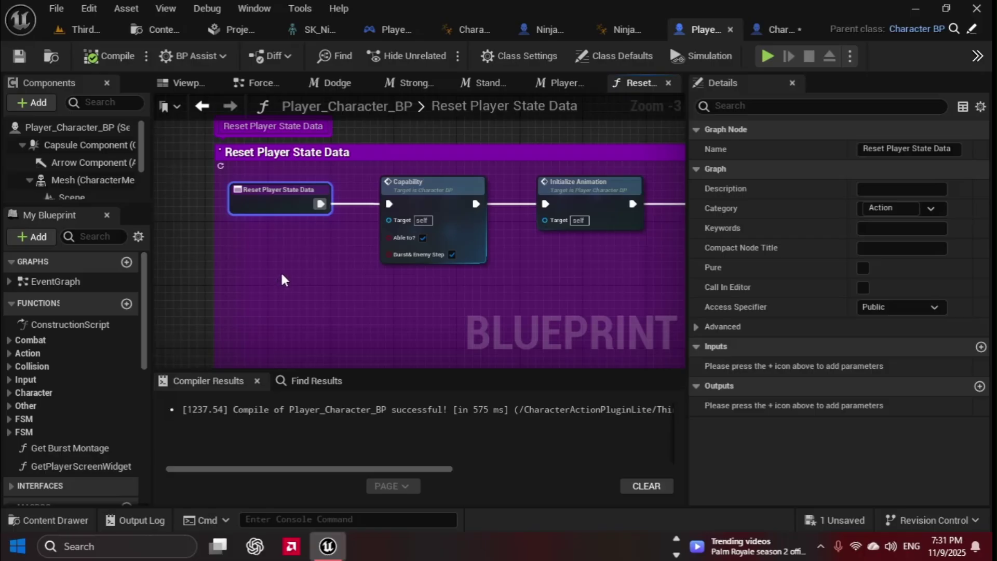
Review Event Force Land's landing sections and the Initialize Animation call in Reset Player State Data
key(alt+Left)
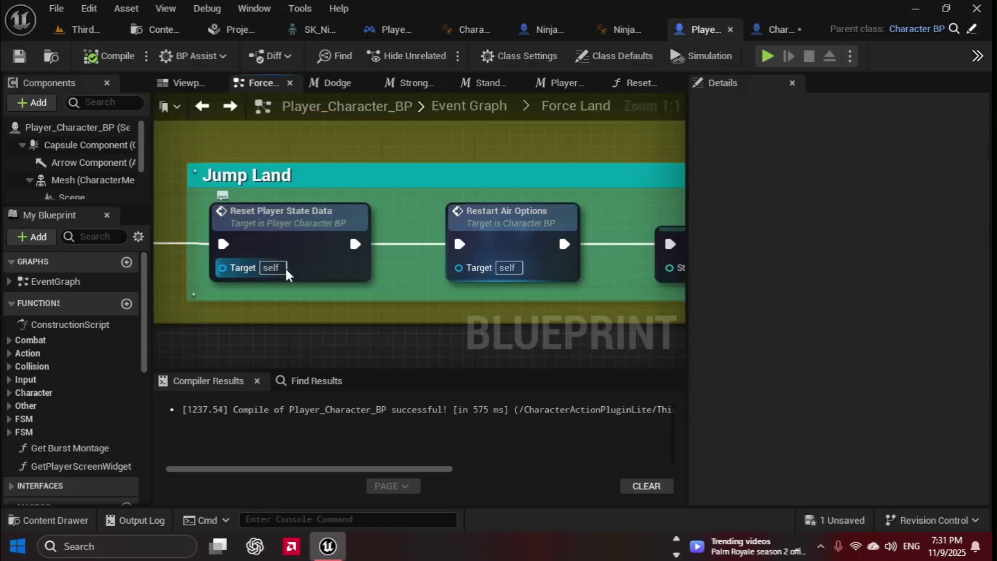
scroll(257, 236, down, 1)
scroll(281, 228, up, 1)
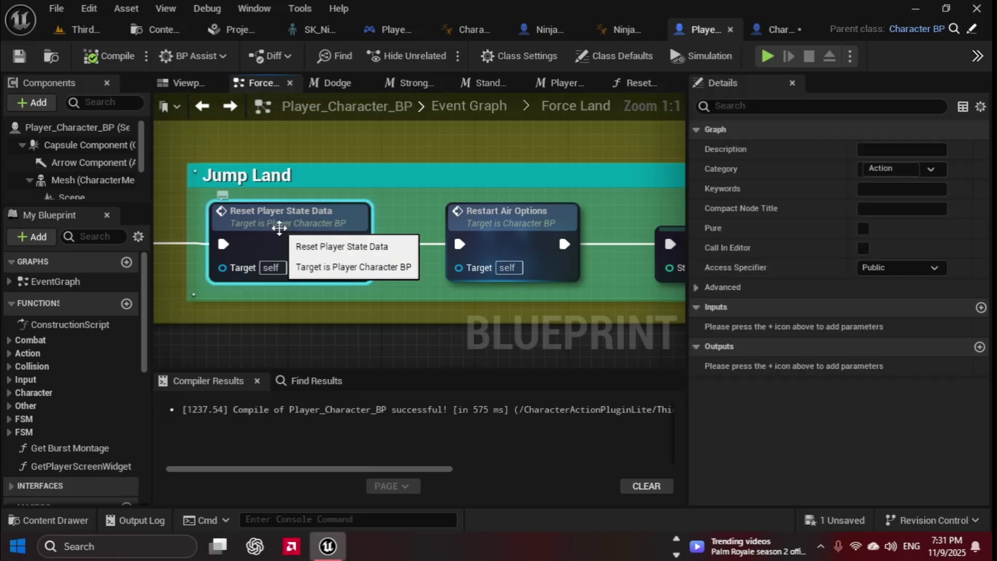
scroll(280, 228, down, 8)
scroll(278, 233, down, 4)
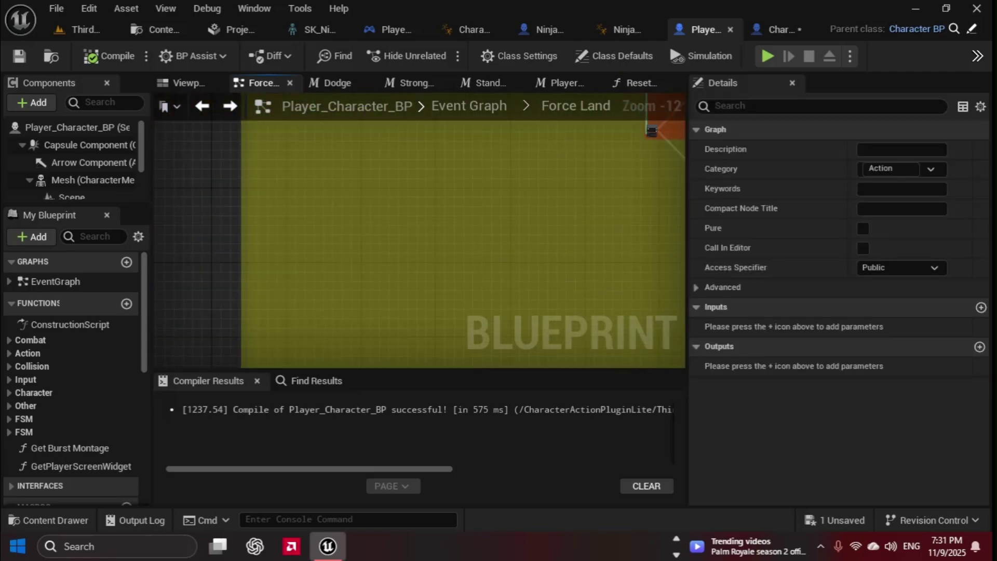
mouse_move(279, 250)
right_down()
mouse_move(418, 262)
mouse_move(436, 154)
right_up()
scroll(453, 286, up, 5)
scroll(367, 176, up, 8)
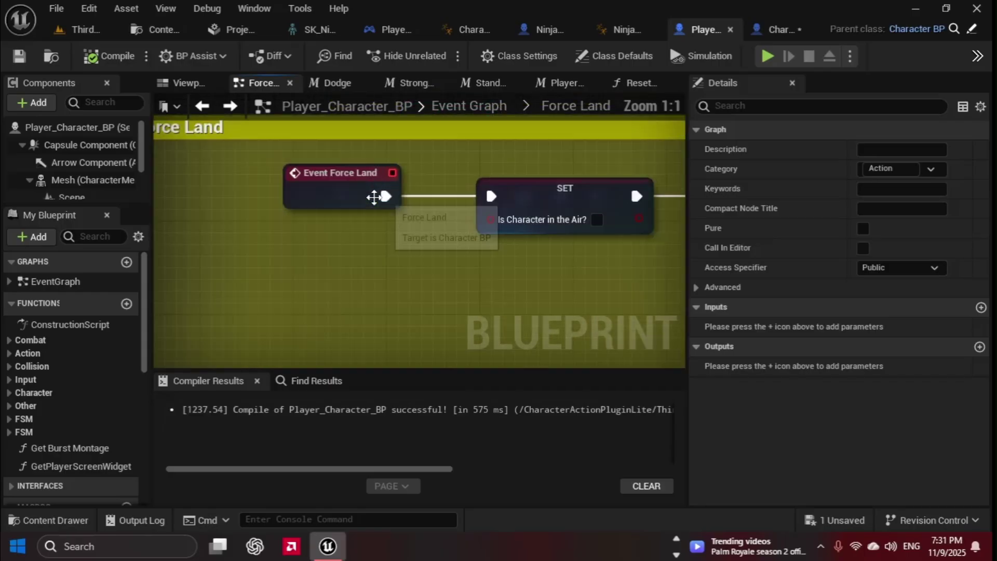
click(344, 201)
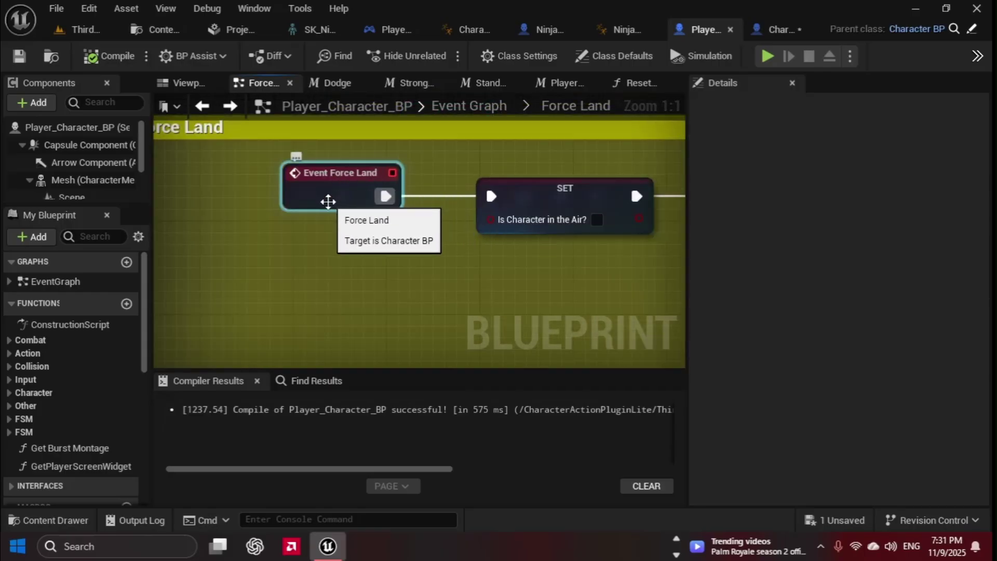
scroll(323, 195, down, 6)
scroll(322, 196, down, 6)
mouse_move(379, 275)
right_down()
mouse_move(274, 354)
mouse_move(491, 250)
right_up()
scroll(491, 250, up, 1)
scroll(452, 213, up, 9)
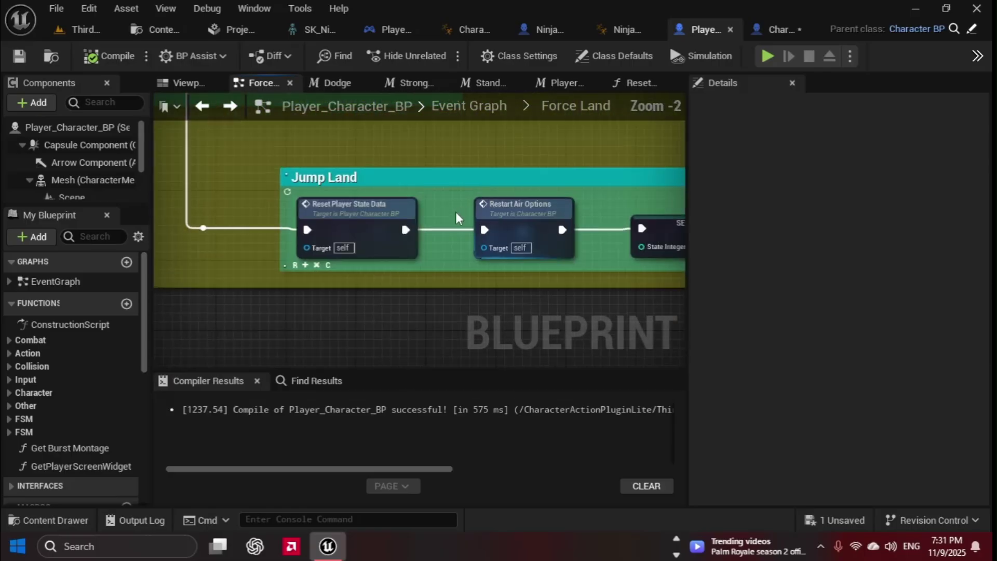
scroll(352, 225, up, 2)
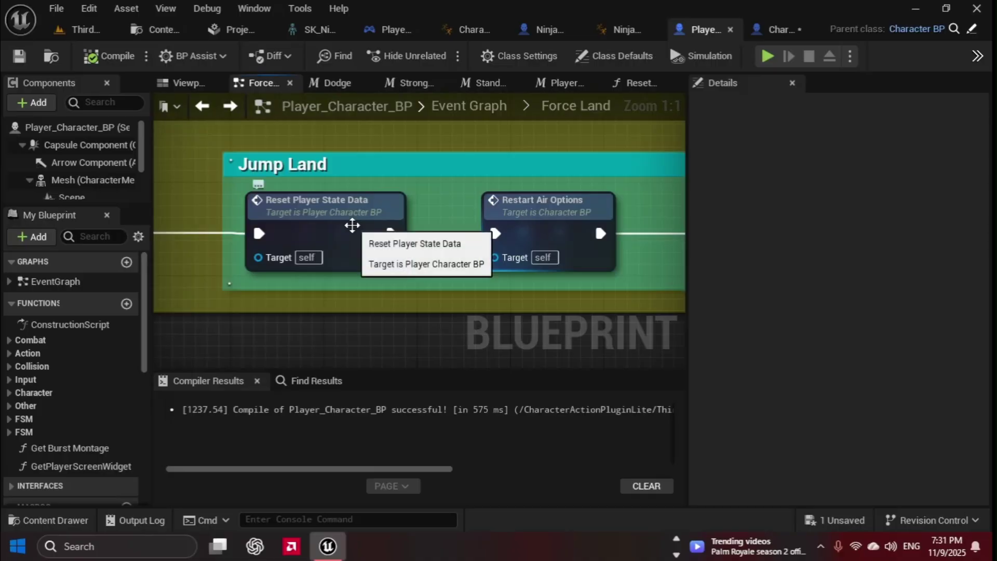
double_click(352, 225)
scroll(464, 174, up, 1)
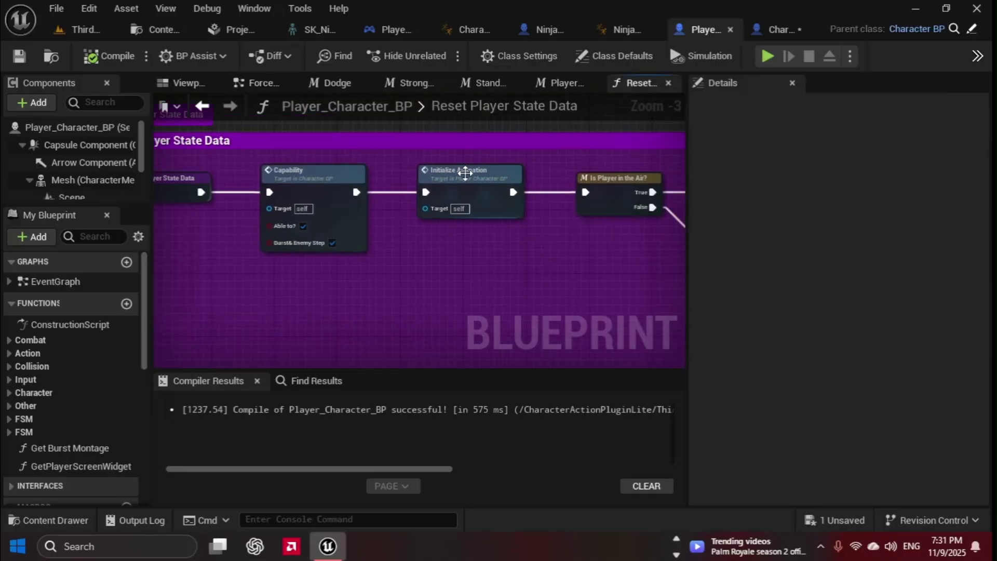
click(464, 174)
Navigate back up to the Event Graph and open Character_BP's Force Land function
key(alt+Left)
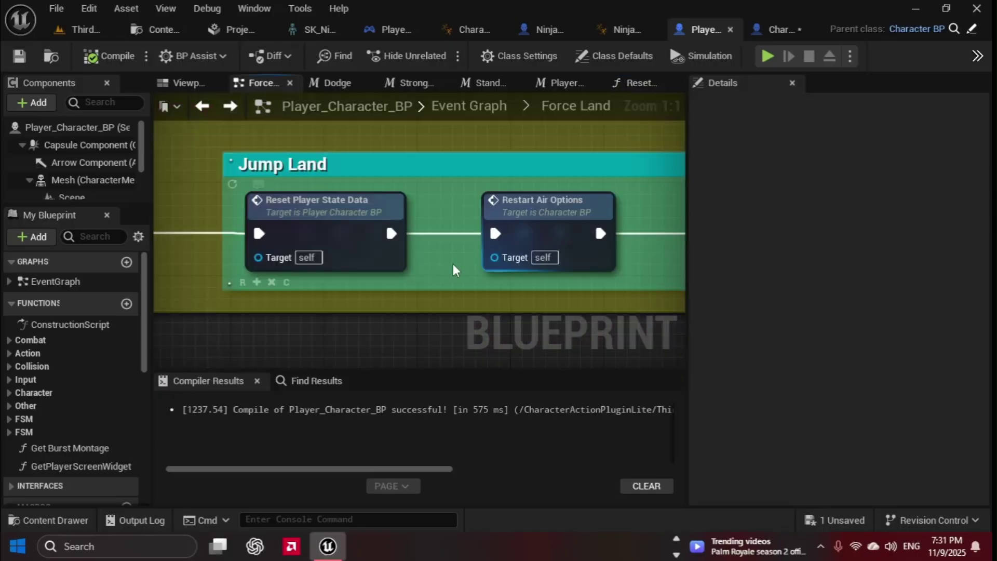
key(alt+Left)
scroll(328, 197, up, 1)
scroll(345, 187, up, 3)
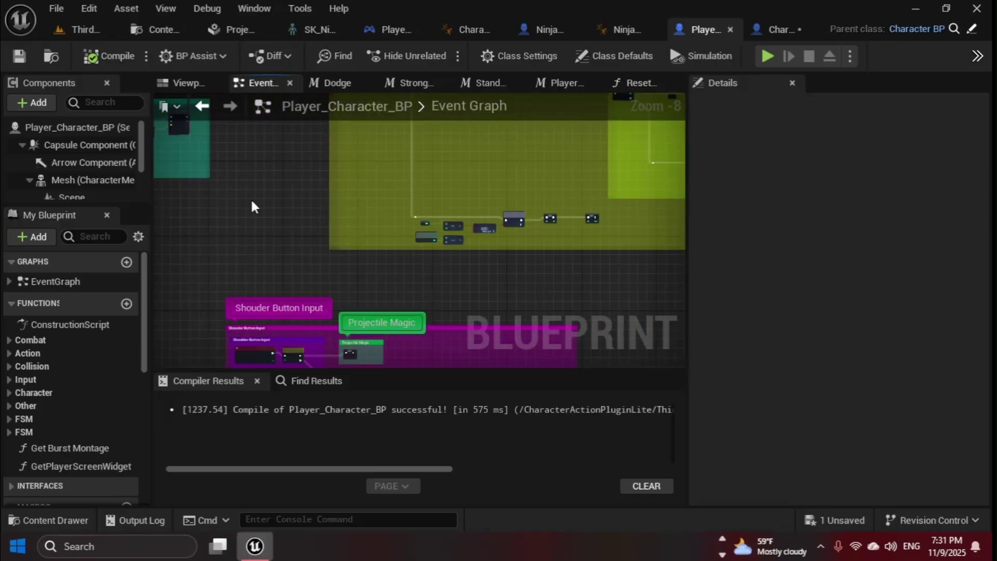
key(alt+Right)
scroll(578, 356, down, 10)
scroll(427, 293, down, 2)
right_drag(630, 320, 467, 315)
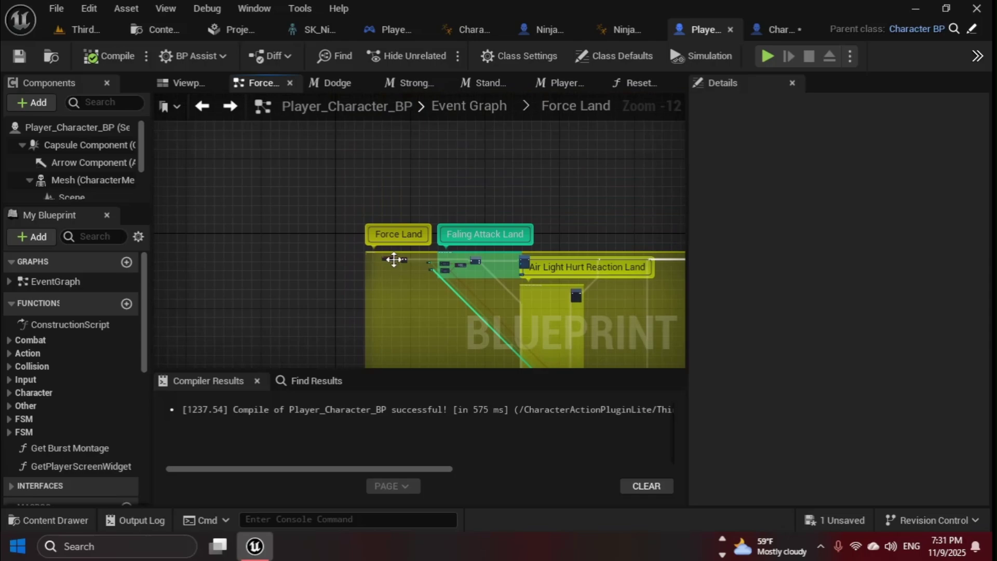
scroll(394, 257, up, 12)
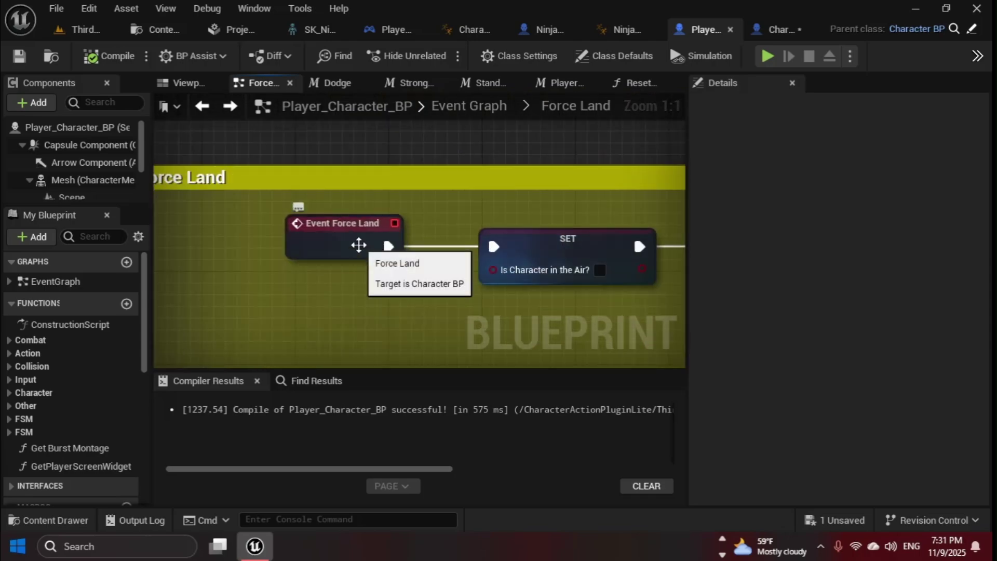
double_click(358, 246)
scroll(310, 253, up, 2)
scroll(332, 273, up, 2)
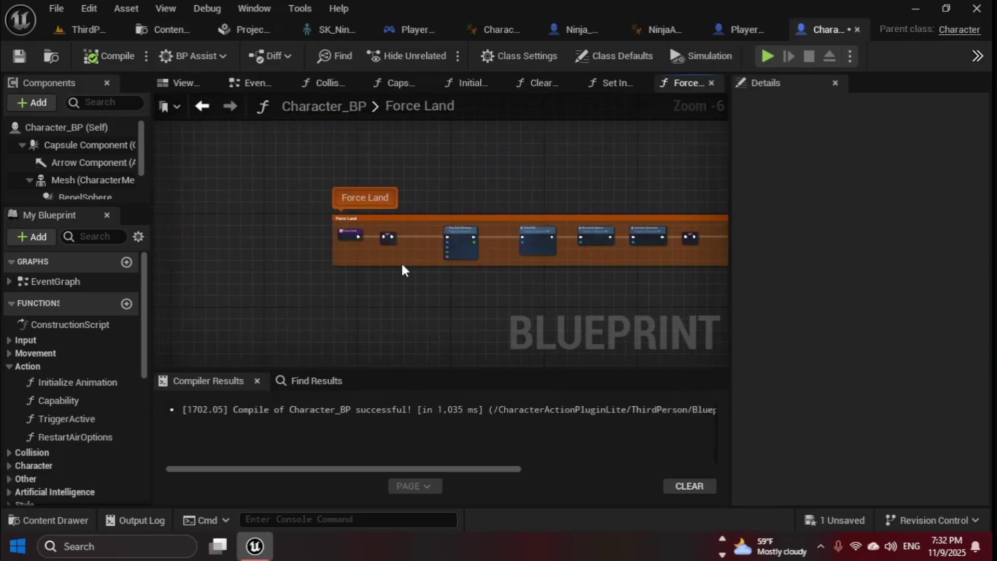
scroll(355, 258, up, 2)
Inspect Character_BP's Force Land graph, compare with Player_Character_BP, then save Character_BP
click(420, 234)
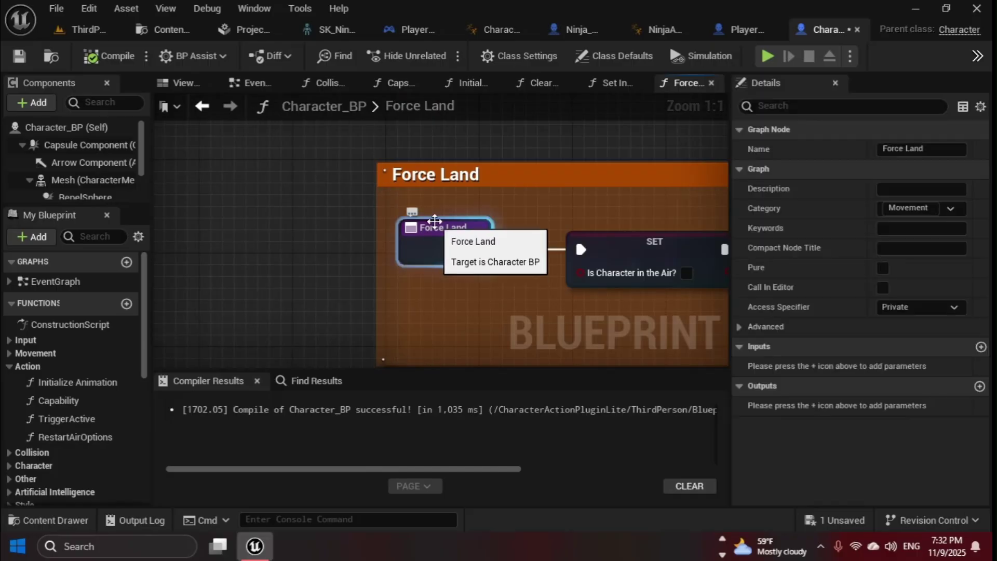
mouse_move(490, 189)
right_down()
mouse_move(399, 191)
mouse_move(374, 179)
right_up()
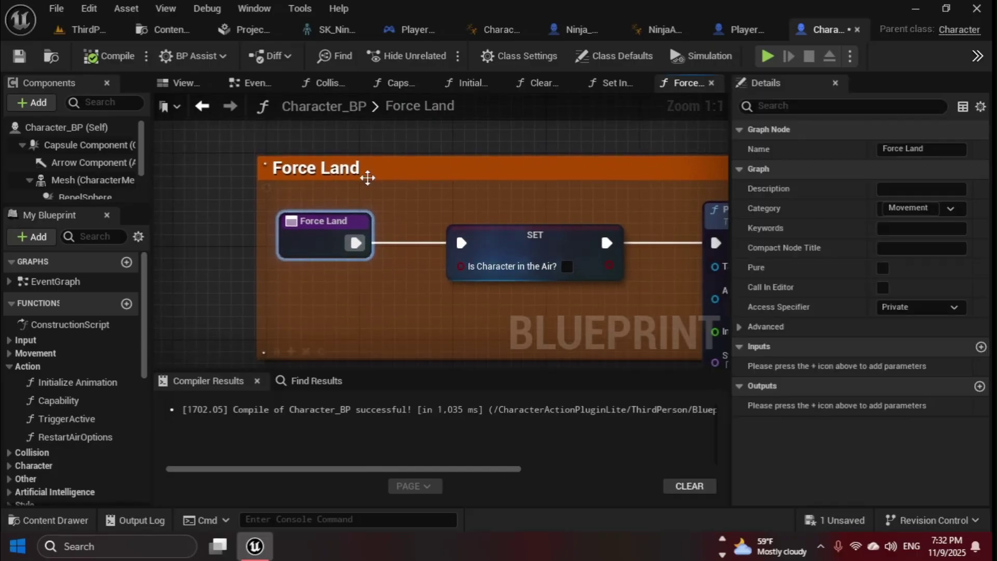
click(740, 31)
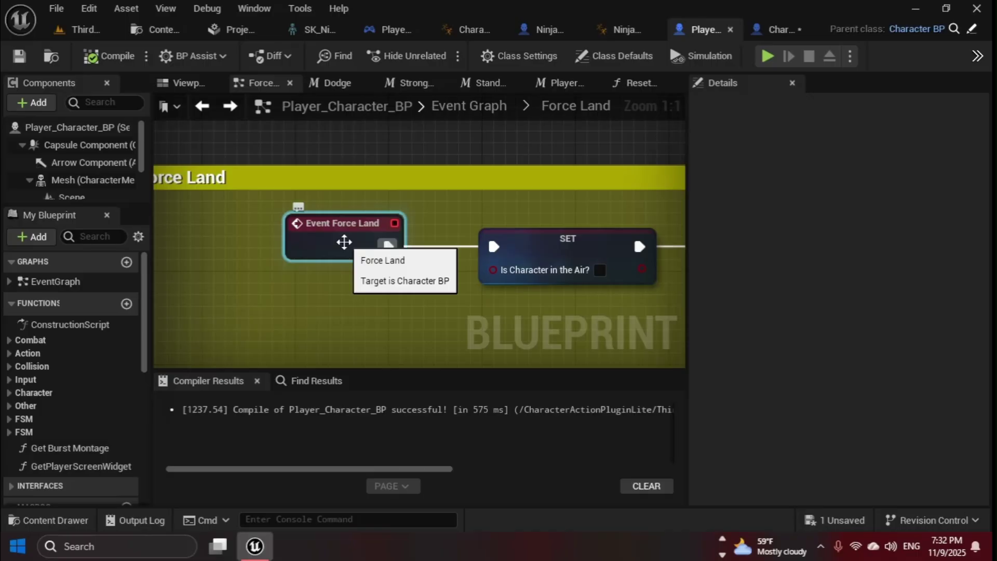
click(775, 29)
click(23, 58)
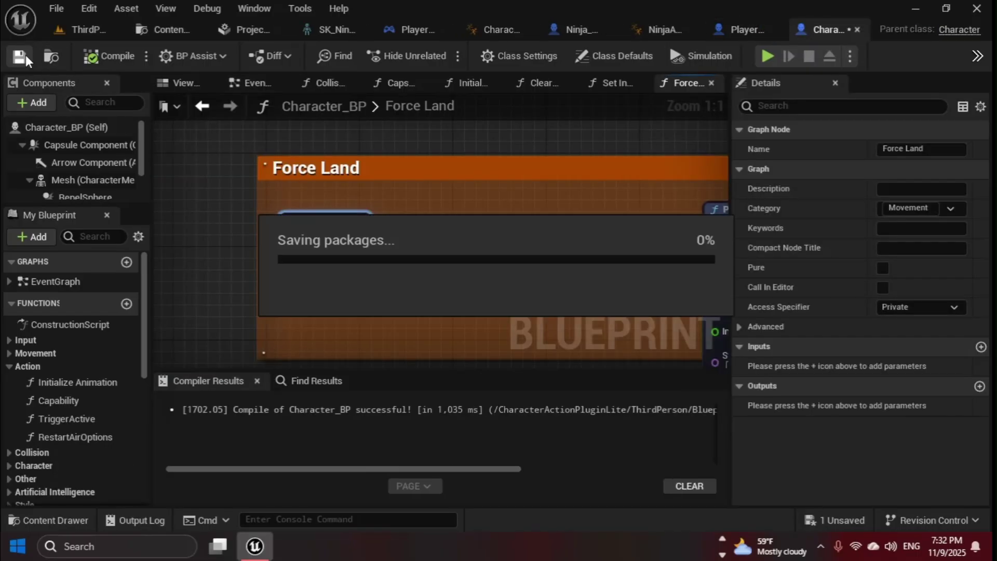
Inspect Character_BP's Tick_Variables and Land_Variables graphs and locate the Force Land call
click(257, 86)
scroll(301, 185, down, 3)
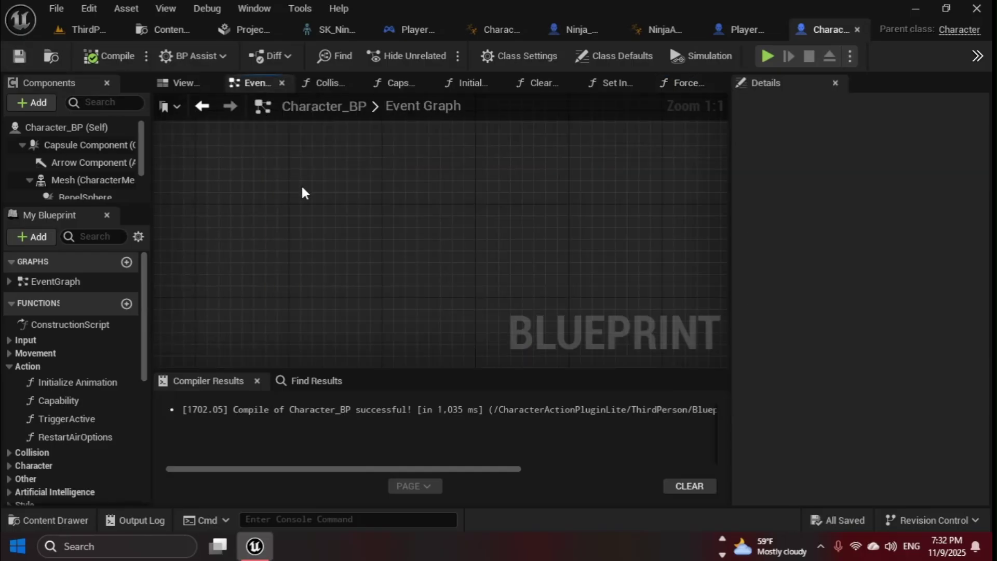
scroll(389, 234, down, 3)
scroll(513, 310, down, 2)
scroll(512, 311, up, 9)
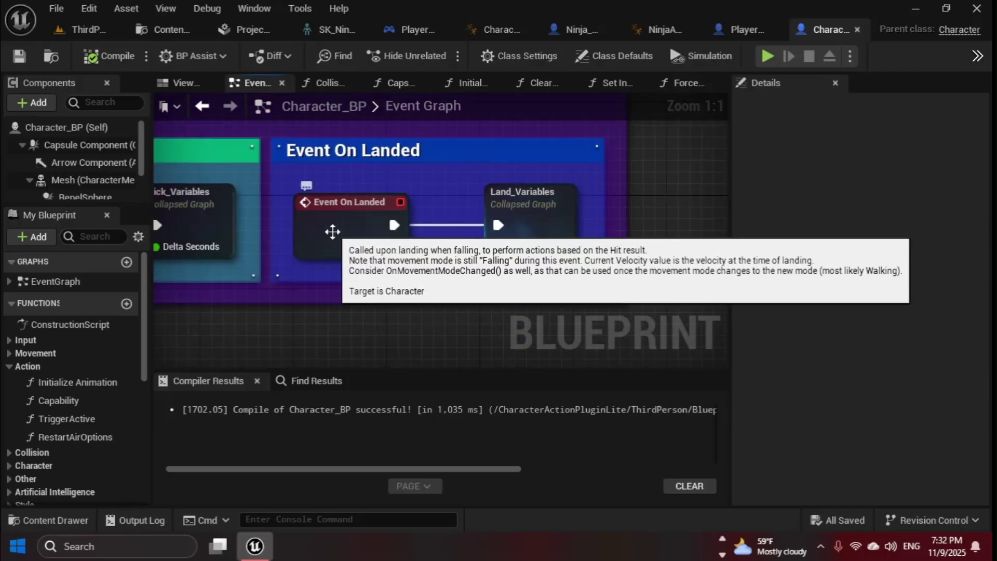
right_drag(333, 232, 594, 229)
double_click(462, 224)
scroll(478, 260, up, 8)
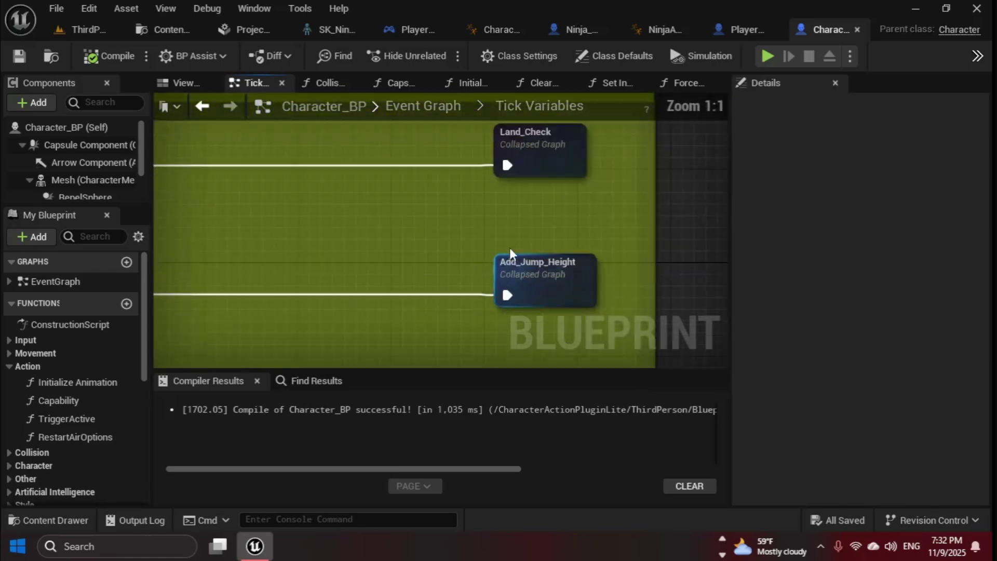
scroll(419, 248, down, 8)
click(423, 105)
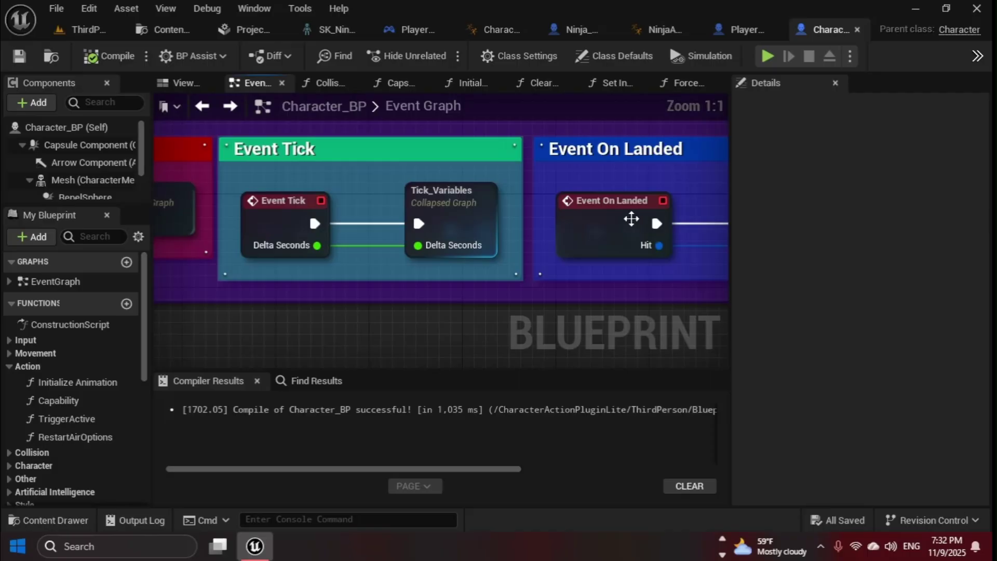
right_drag(630, 219, 589, 228)
double_click(545, 224)
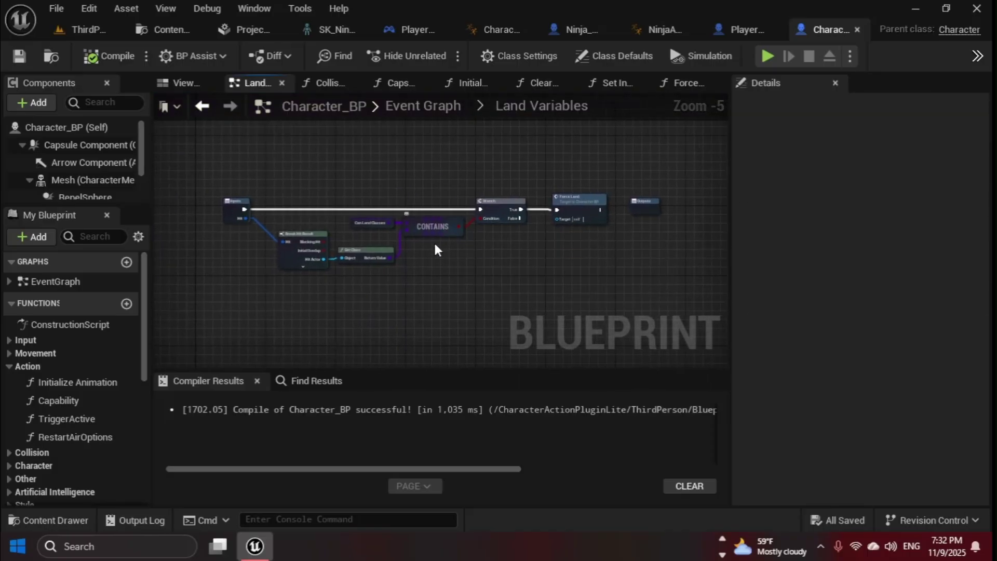
key(alt+Left)
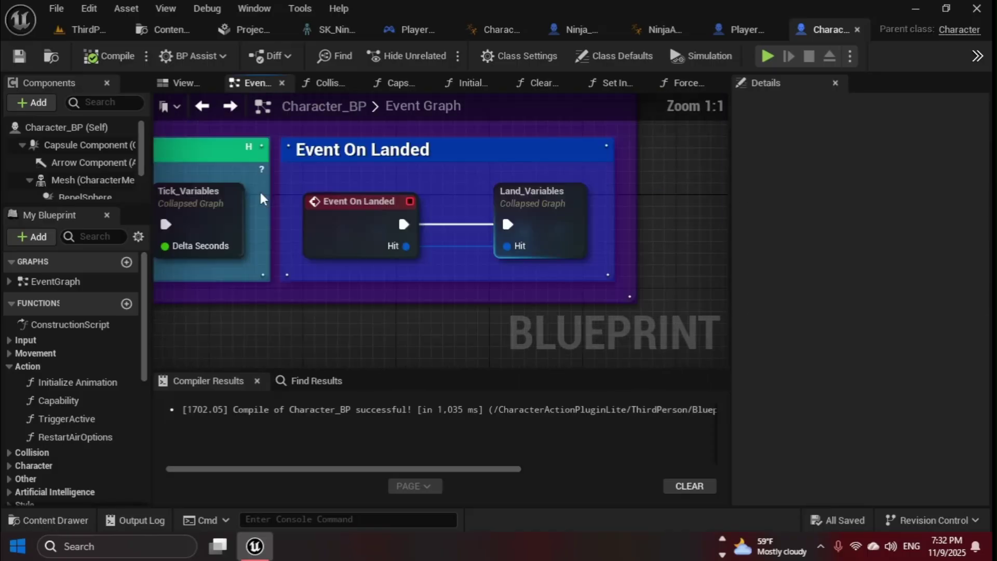
mouse_move(339, 231)
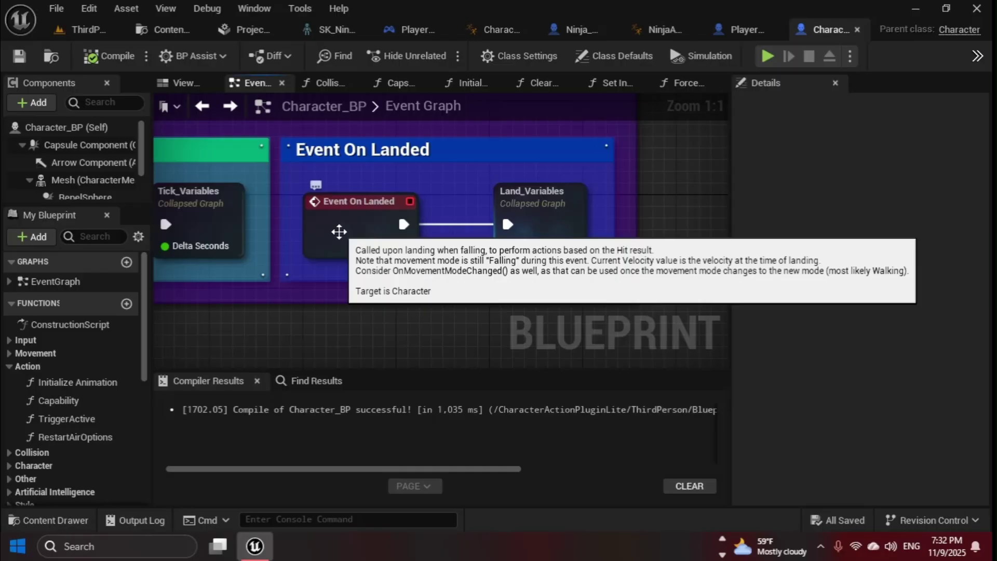
double_click(555, 234)
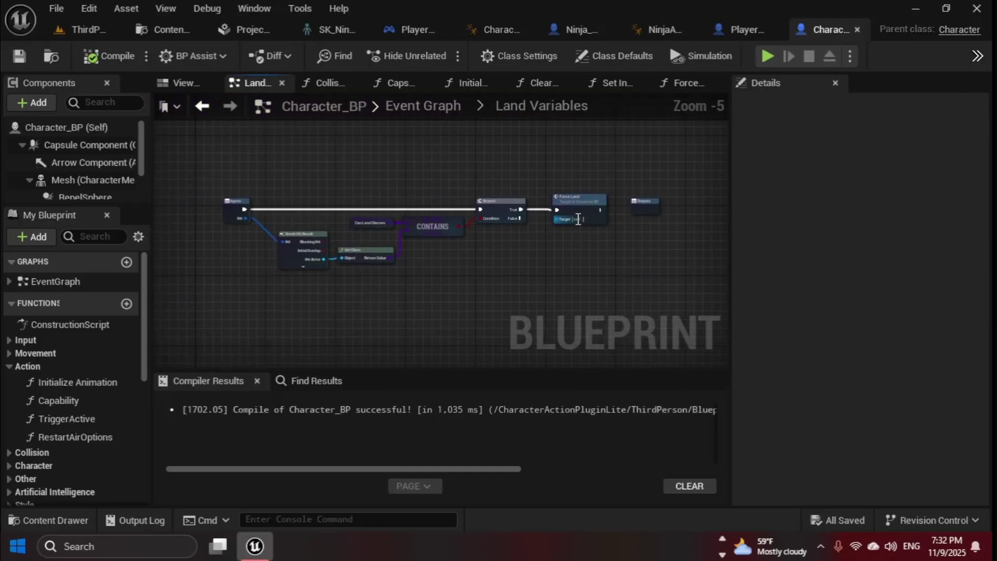
scroll(578, 219, up, 5)
click(571, 203)
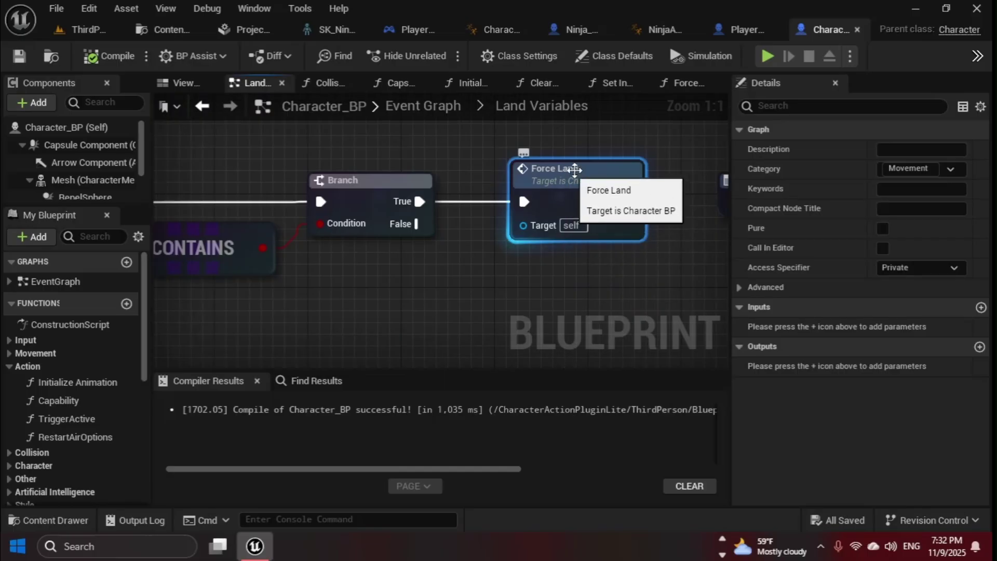
Compare Player_Character_BP's Force Land graph with Character_BP's Inputs and Break Hit Result nodes
click(718, 30)
scroll(400, 228, down, 2)
scroll(393, 234, down, 2)
right_drag(415, 288, 349, 245)
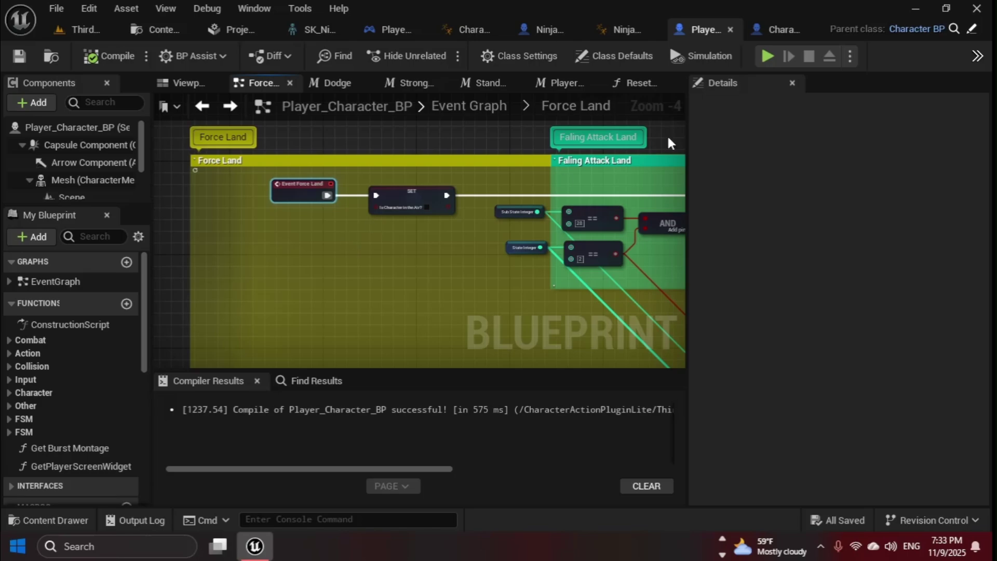
click(768, 29)
right_drag(307, 267, 665, 241)
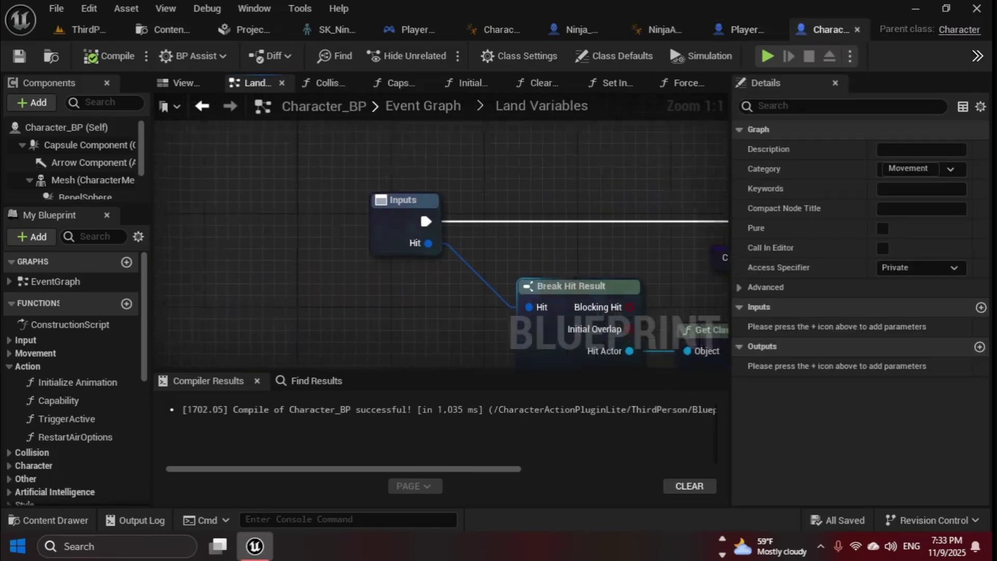
key(alt+Left)
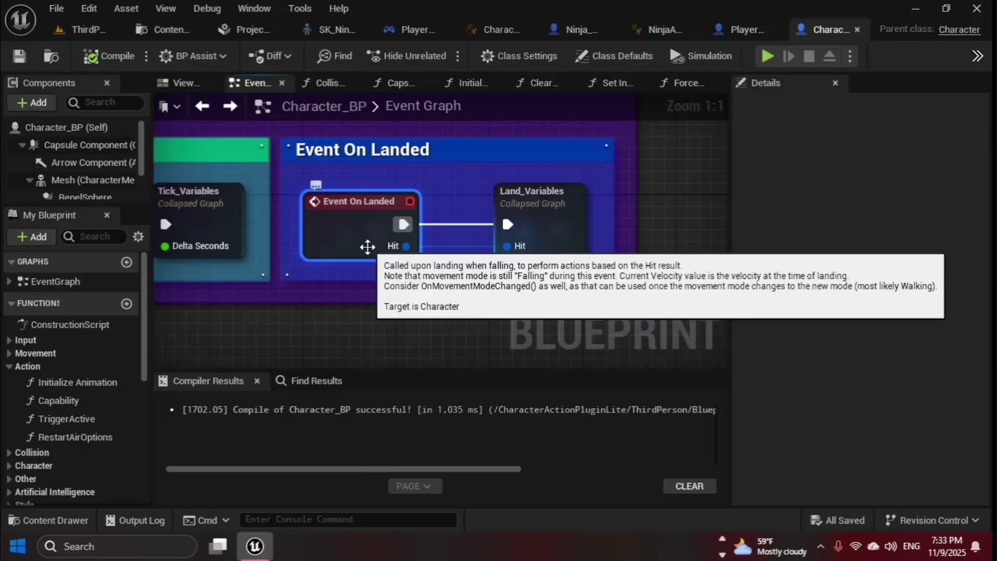
click(735, 31)
scroll(289, 194, up, 4)
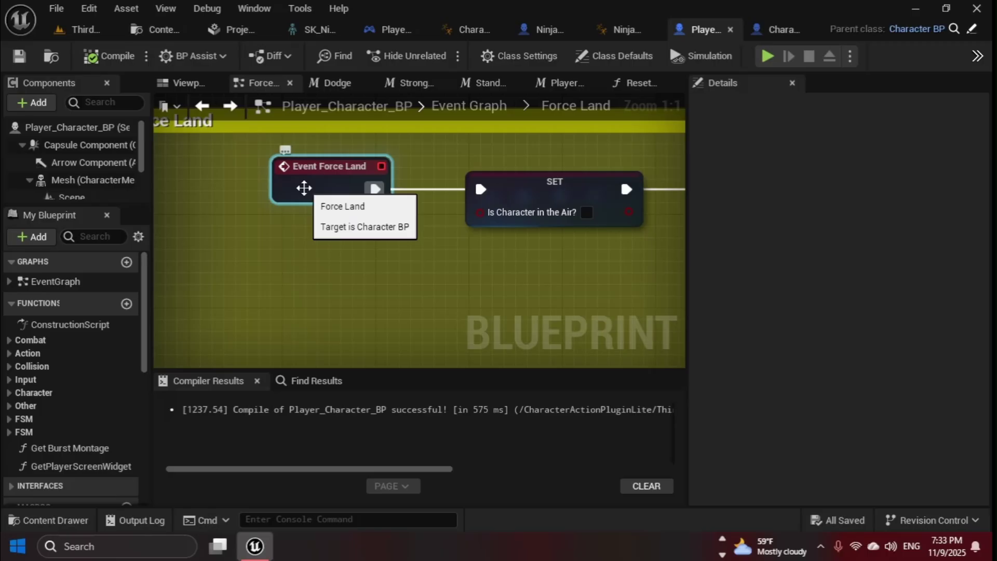
Play ThirdPersonMap until the Initialize Animation breakpoint halts it, then stop
click(82, 30)
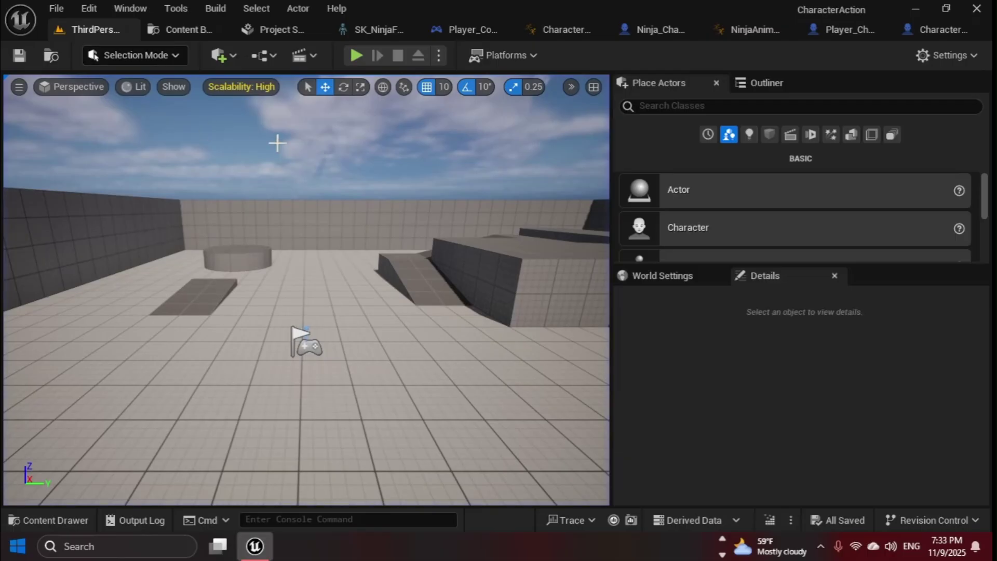
click(355, 56)
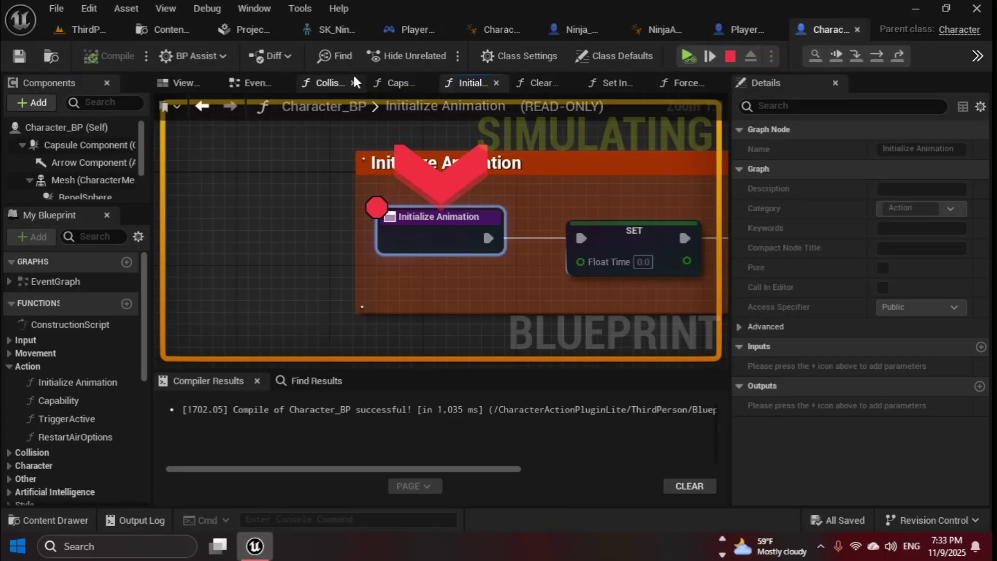
click(731, 58)
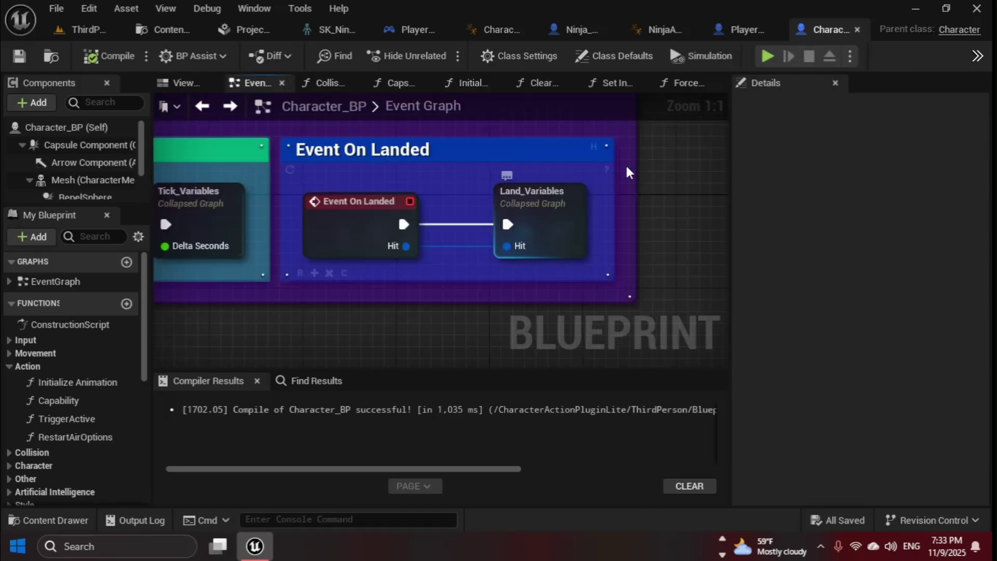
Return Player_Character_BP to its full Event Graph and switch back to Character_BP
click(738, 27)
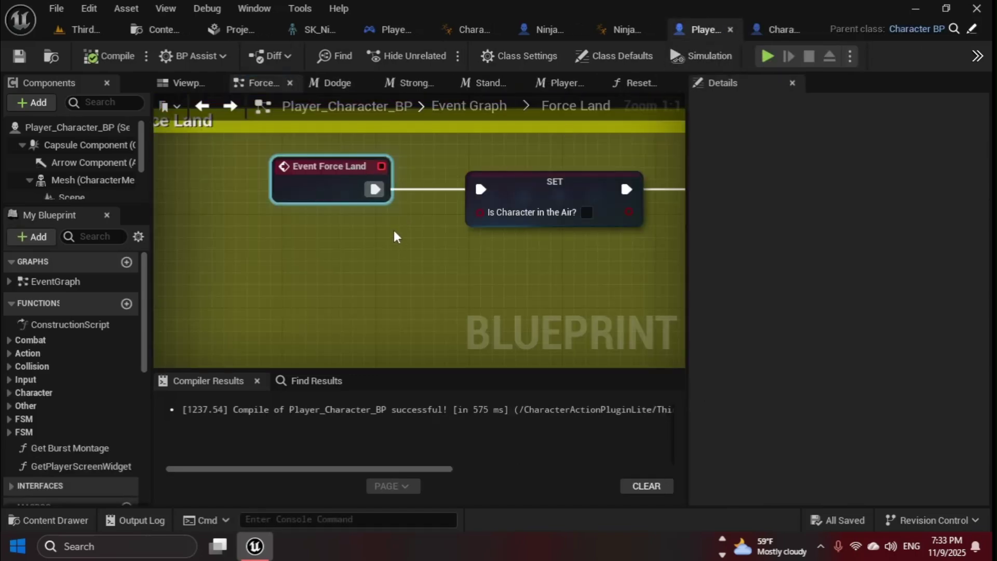
click(399, 304)
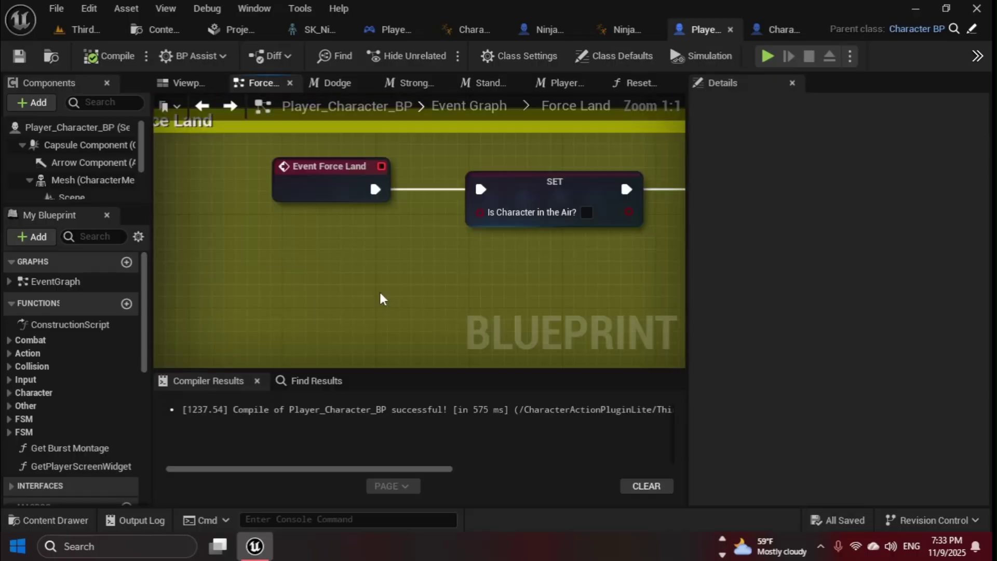
key(alt+Left)
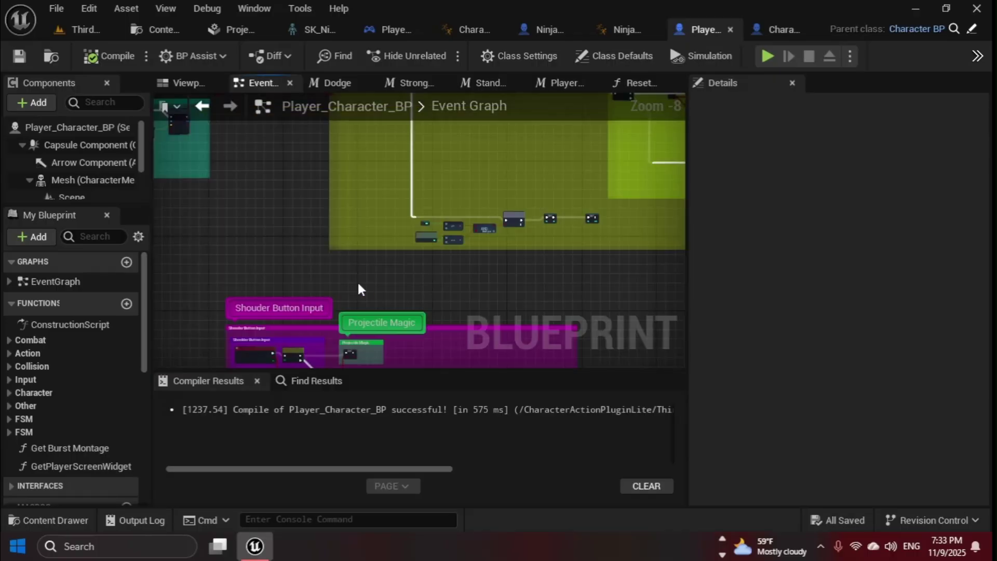
click(777, 29)
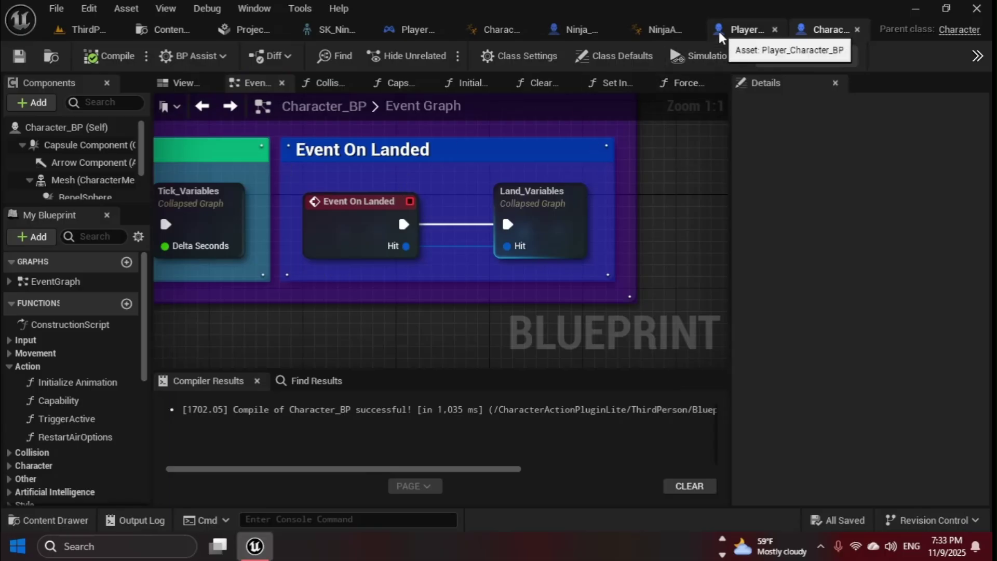
Turn off the breakpoint on Character_BP's Initialize Animation node
click(455, 83)
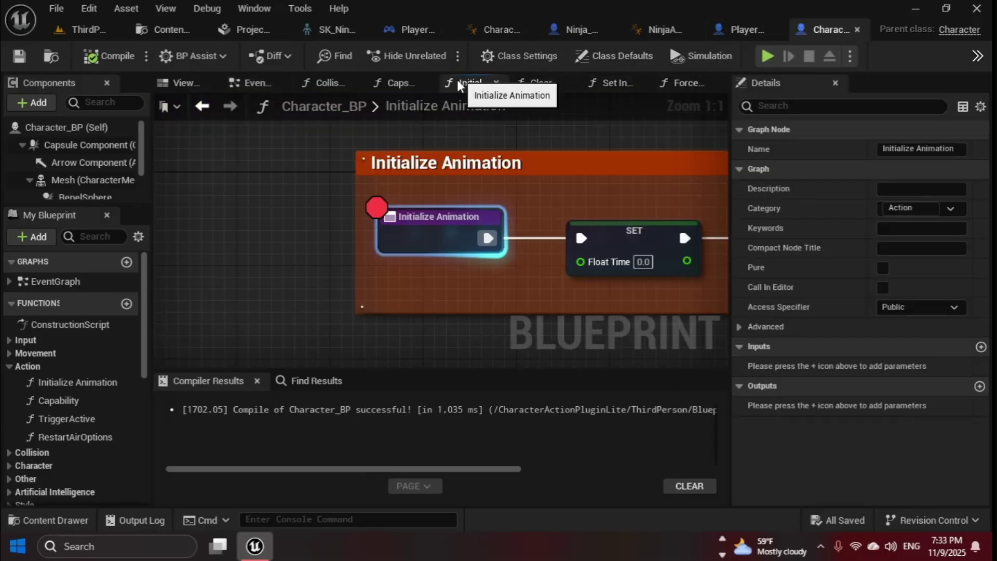
right_click(423, 222)
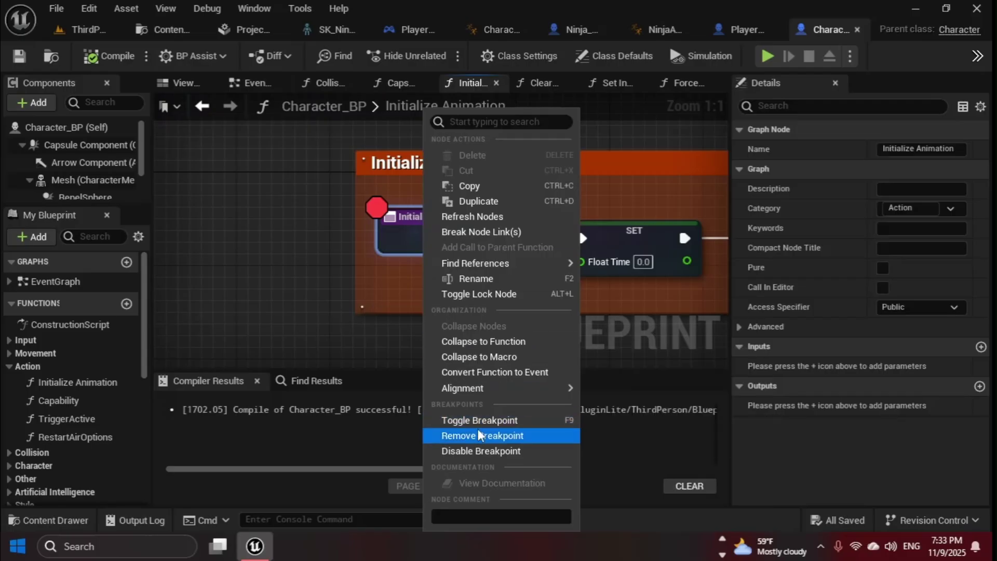
click(476, 451)
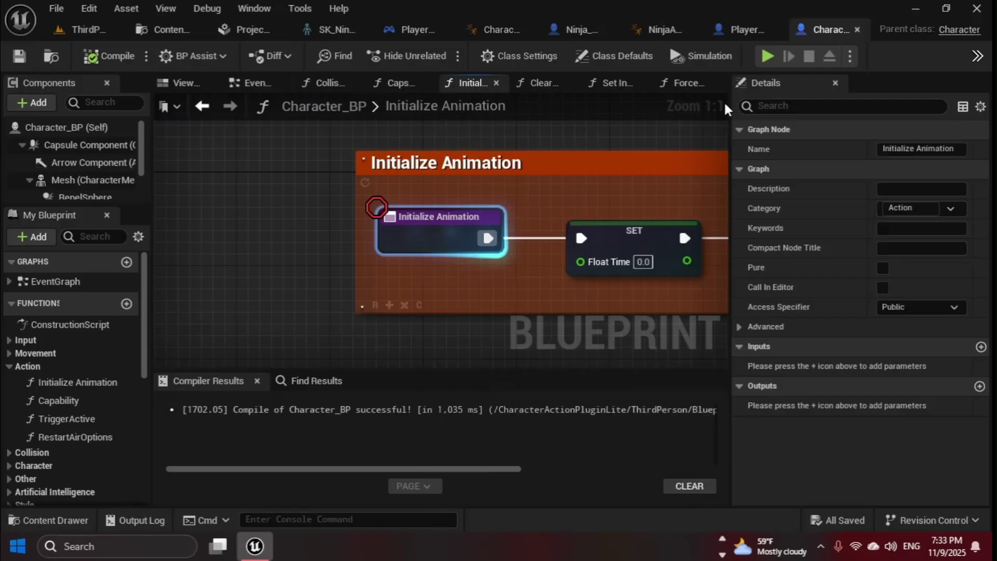
Add a breakpoint on Player_Character_BP's Event Force Land node
click(729, 27)
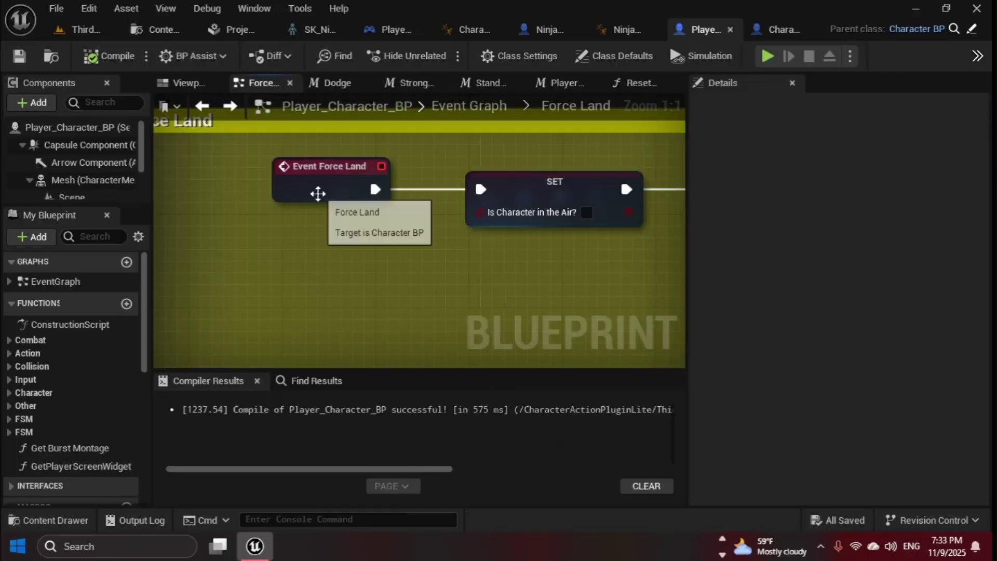
right_click(318, 194)
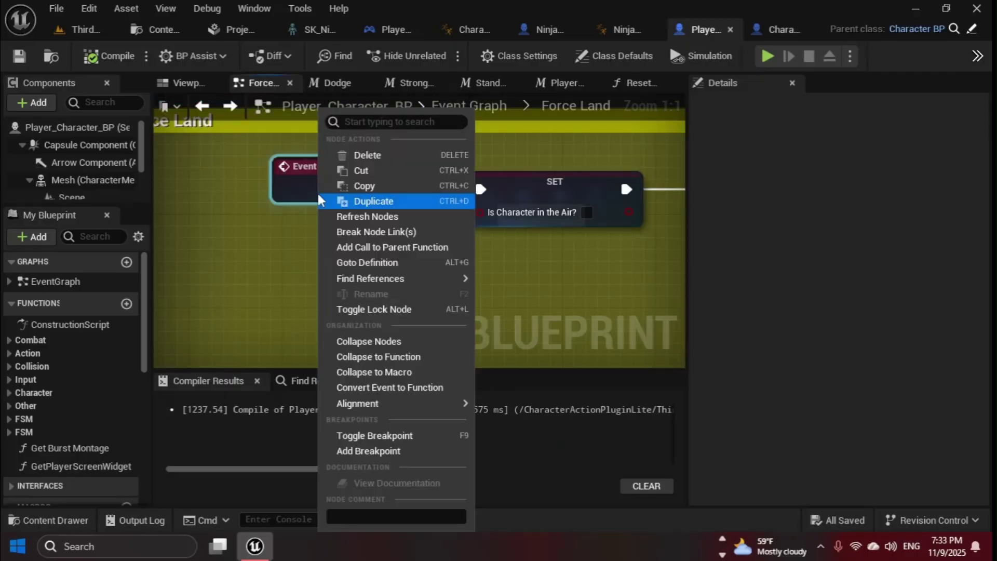
click(388, 446)
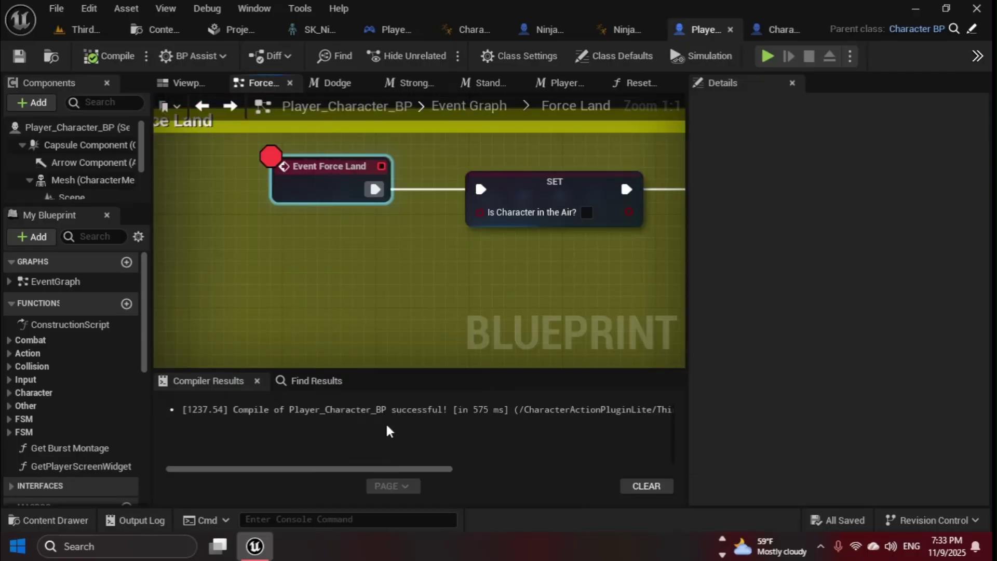
Play ThirdPersonMap and jump so the character lands and hits the Force Land breakpoint
click(83, 31)
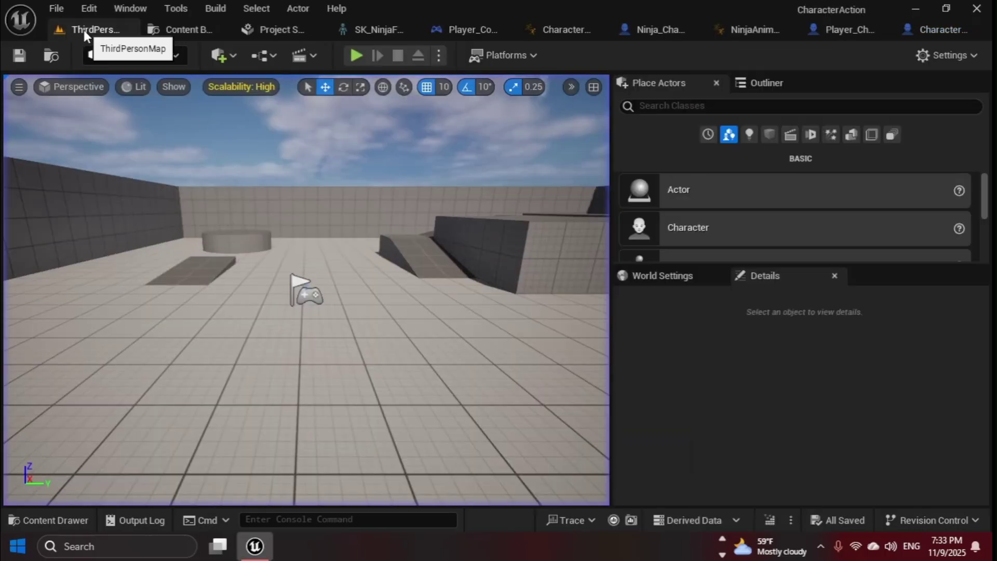
click(358, 55)
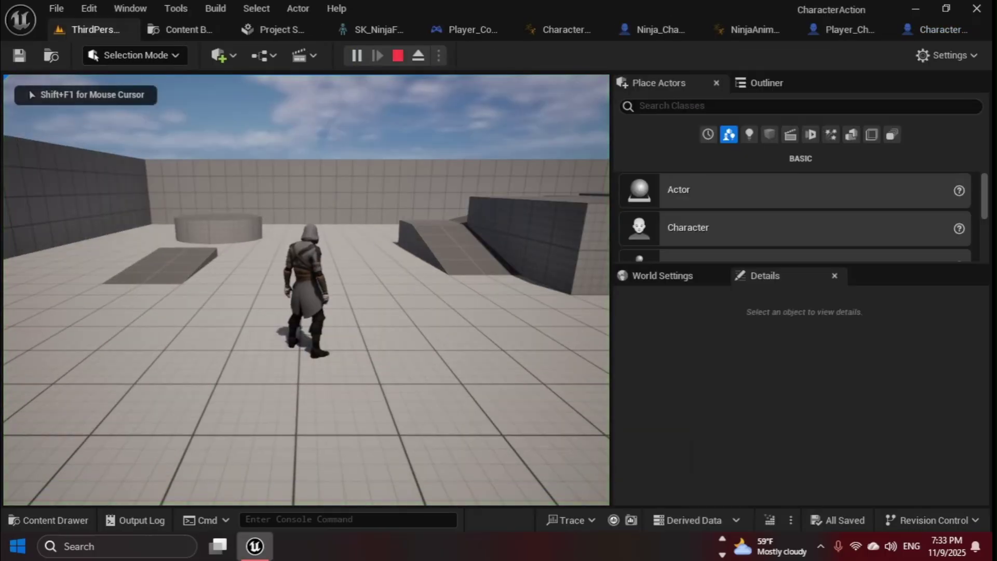
key(space)
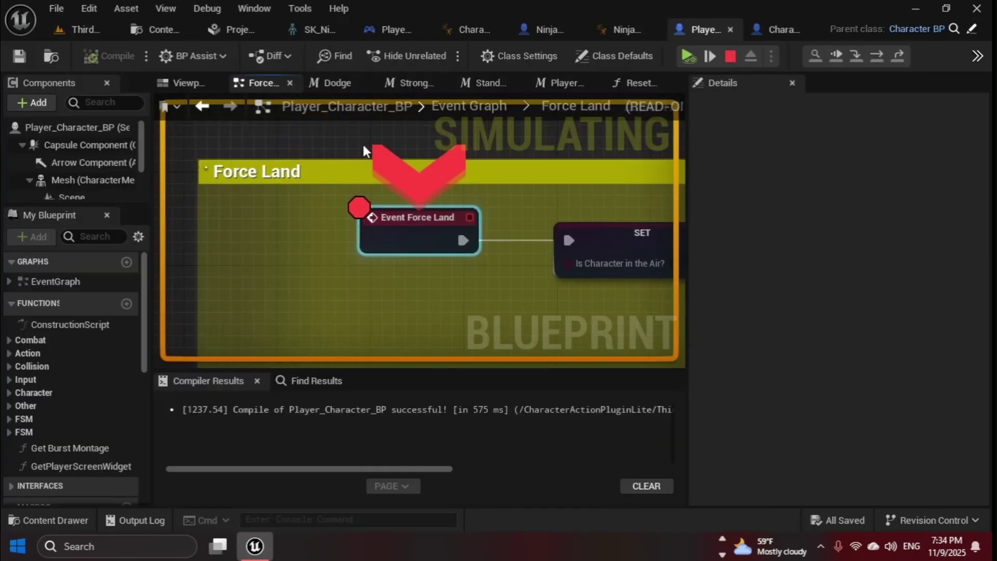
click(61, 29)
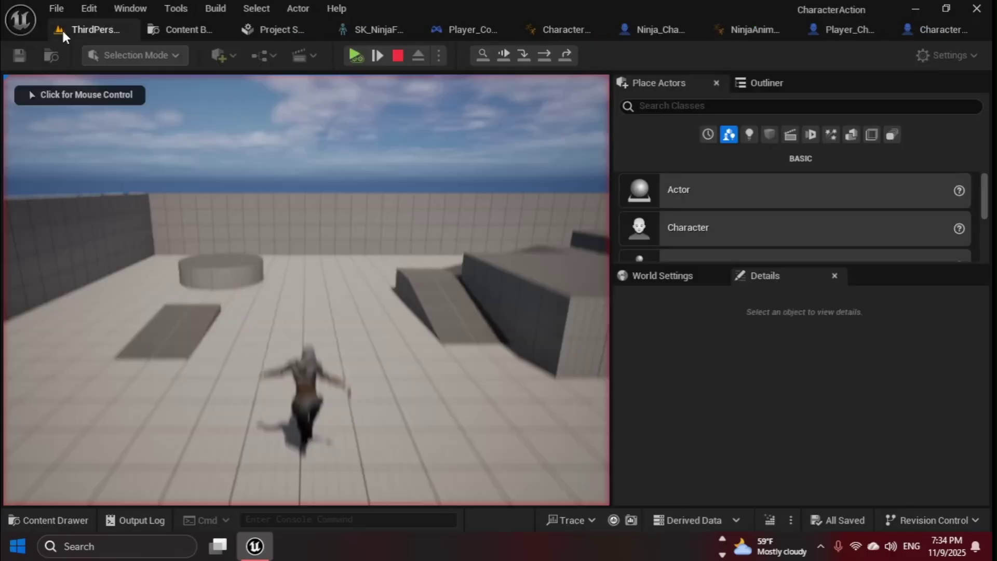
click(412, 157)
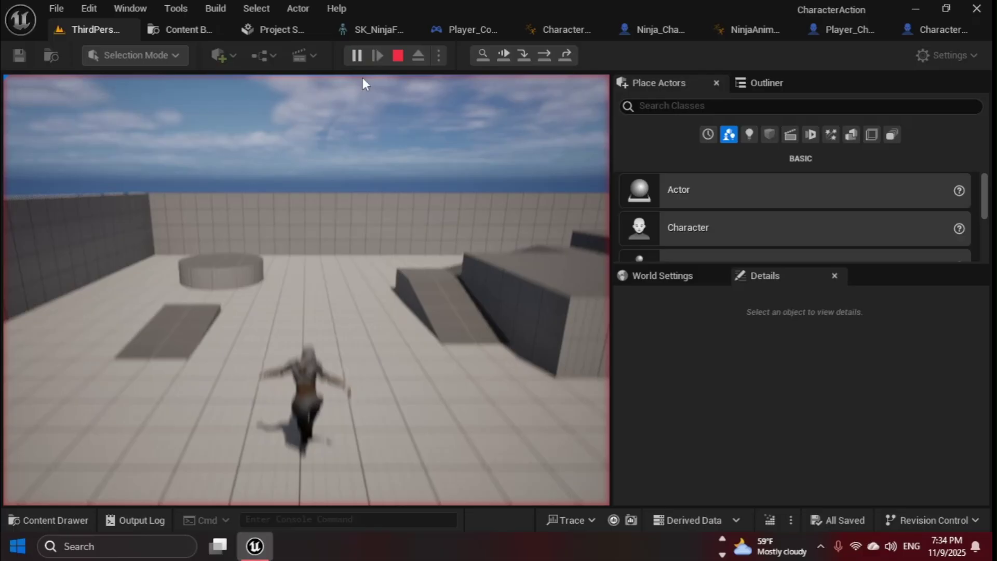
Resume play, jump twice more to retrigger the breakpoint, then end the session
key(Escape)
click(357, 57)
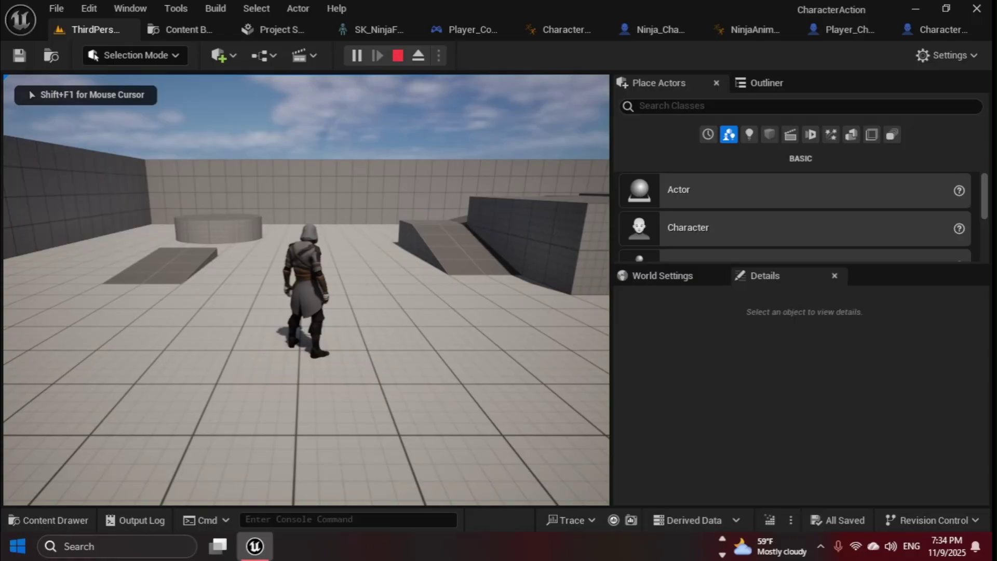
key(space)
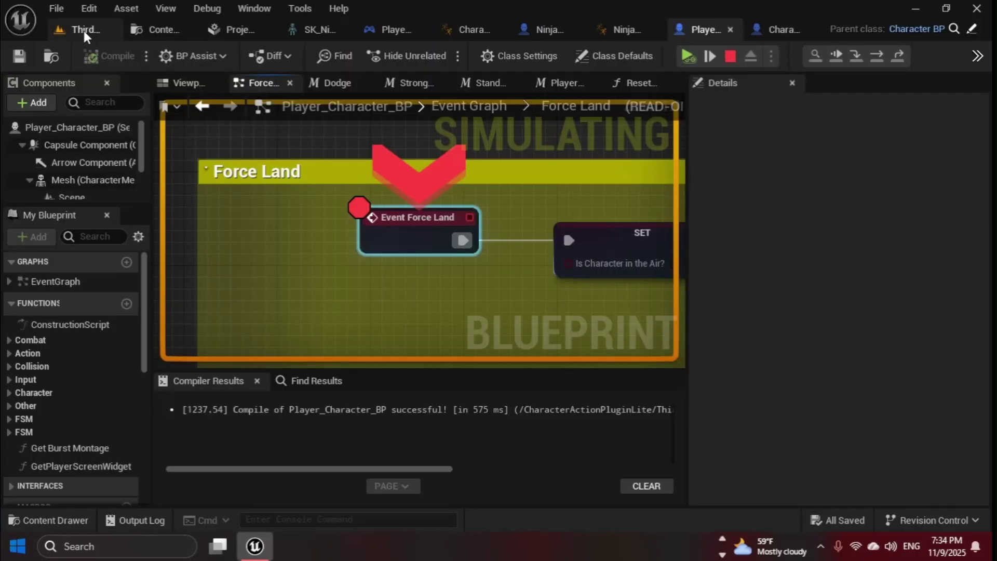
click(84, 31)
click(355, 56)
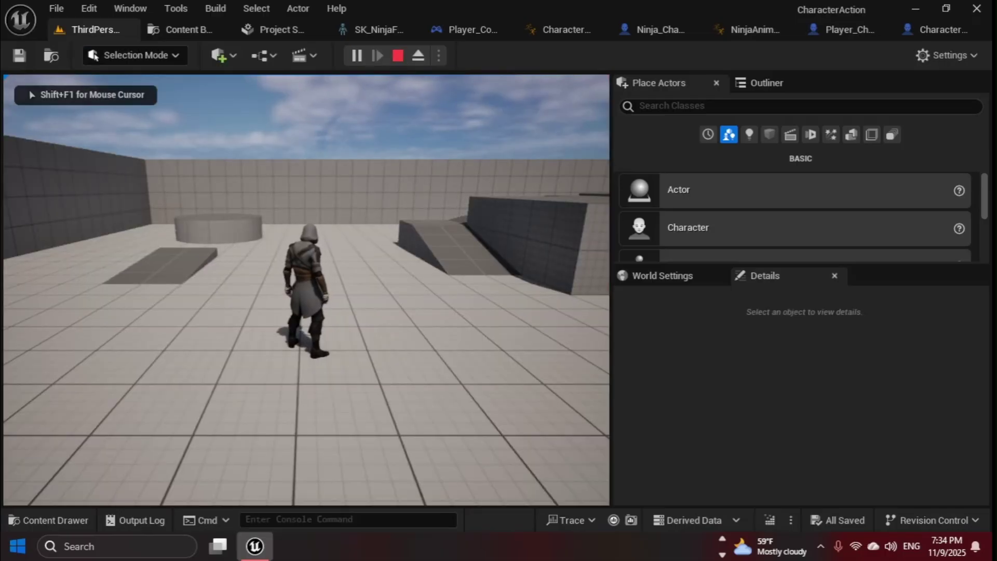
key(space)
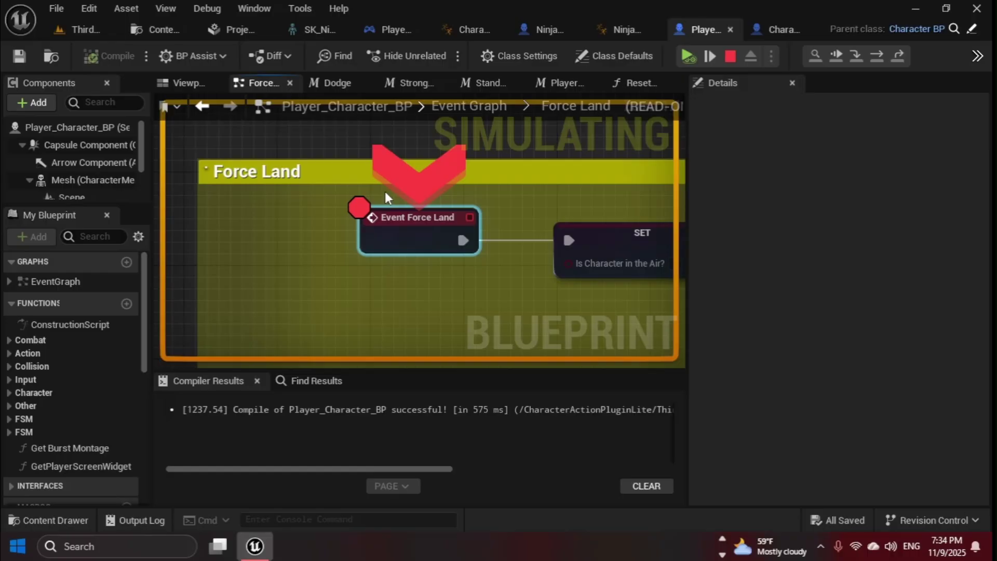
key(Escape)
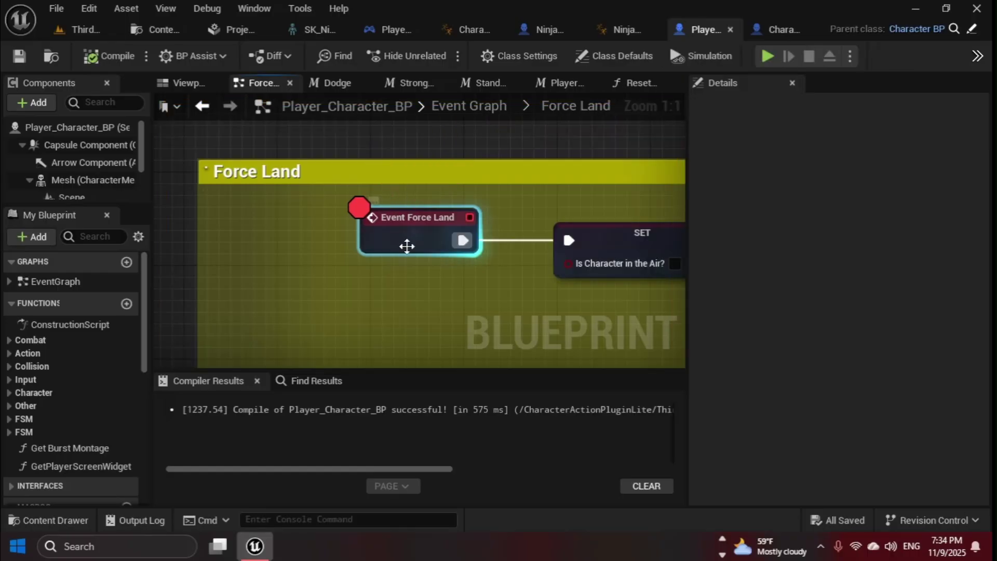
Disable and remove the breakpoint on Player_Character_BP's Event Force Land node
right_click(406, 247)
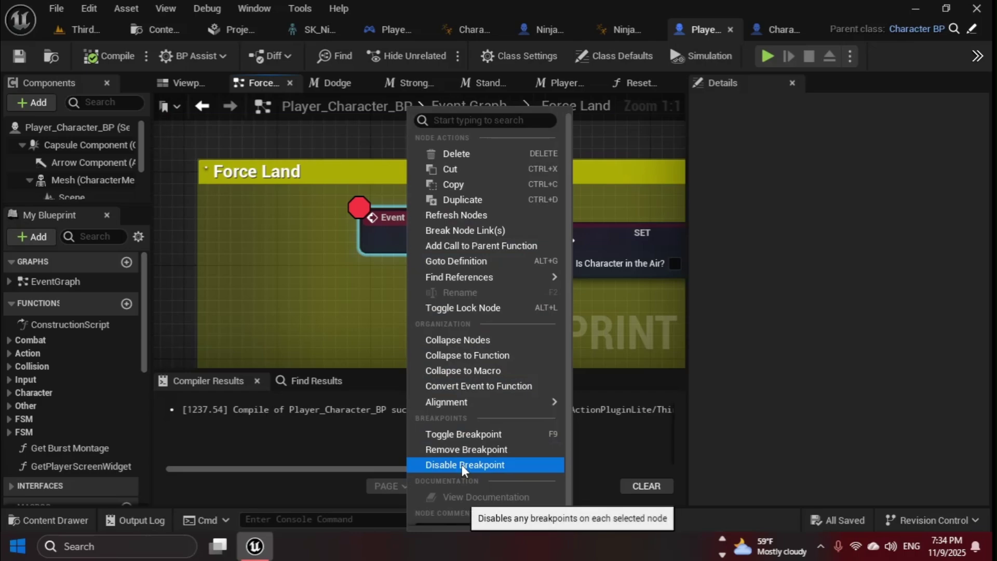
click(461, 465)
right_click(417, 229)
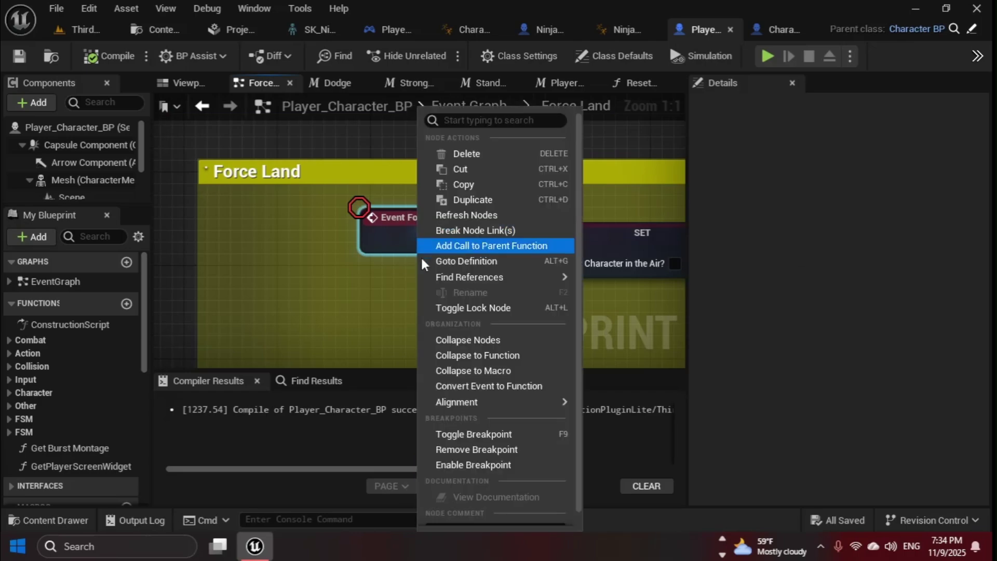
click(473, 449)
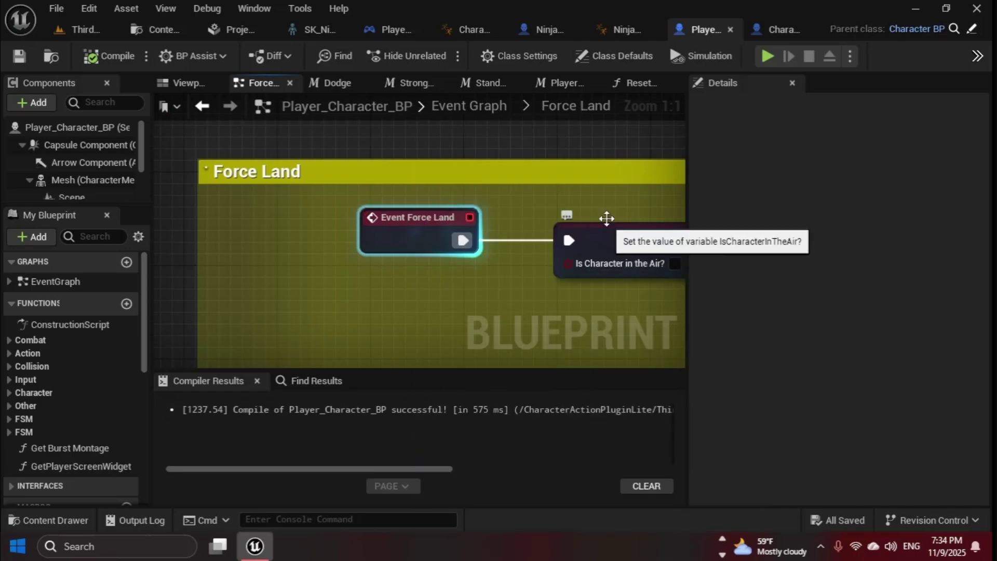
Remove Character_BP's Initialize Animation breakpoint and return to ThirdPersonMap
click(767, 25)
right_click(413, 232)
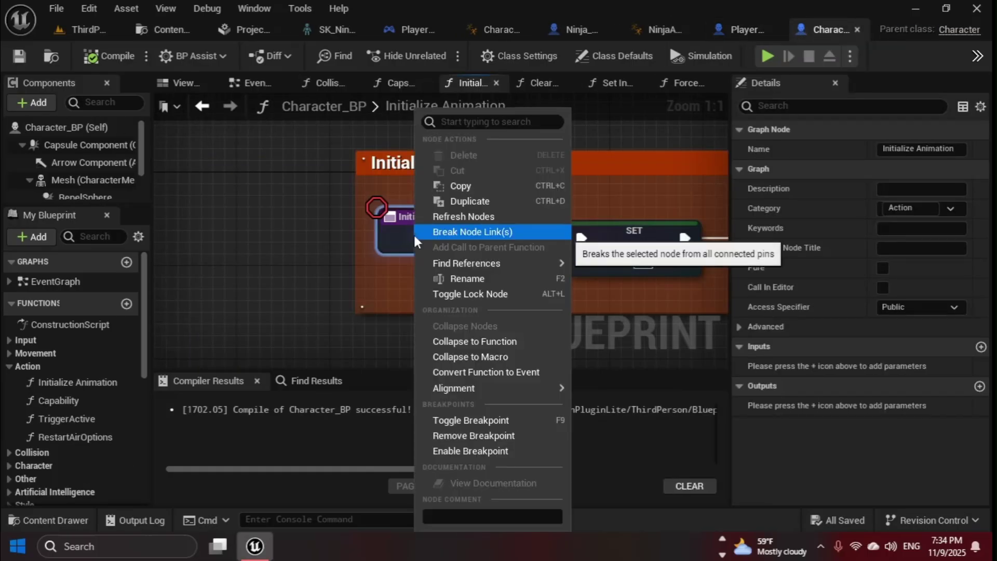
click(474, 435)
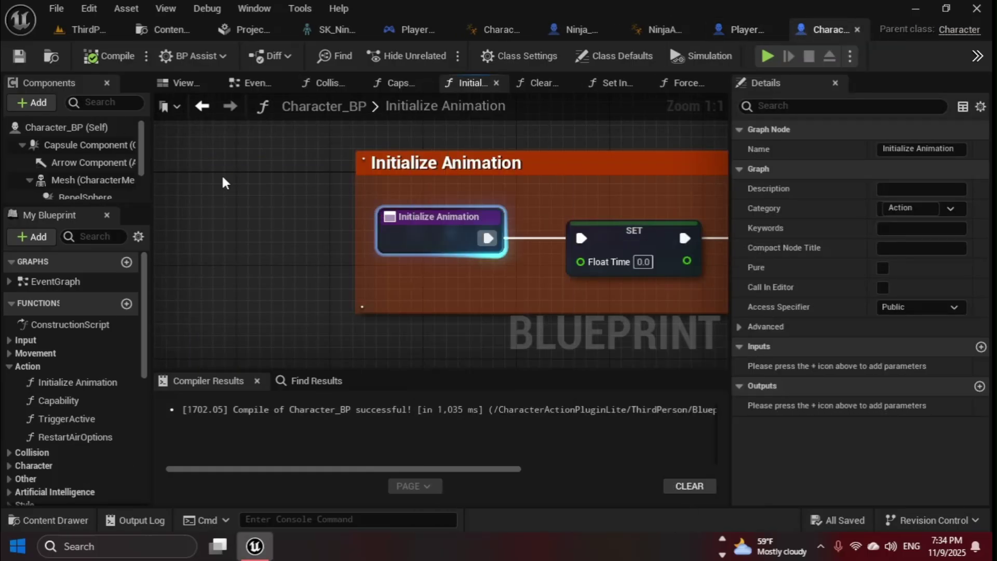
click(82, 29)
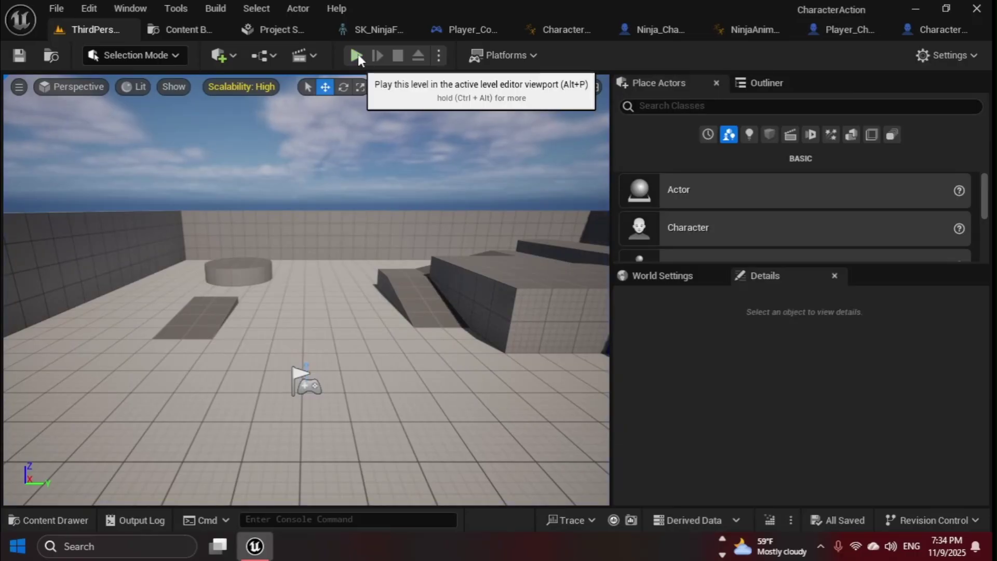
Play ThirdPersonMap, running the ninja forward with W and jumping repeatedly with Space
click(358, 54)
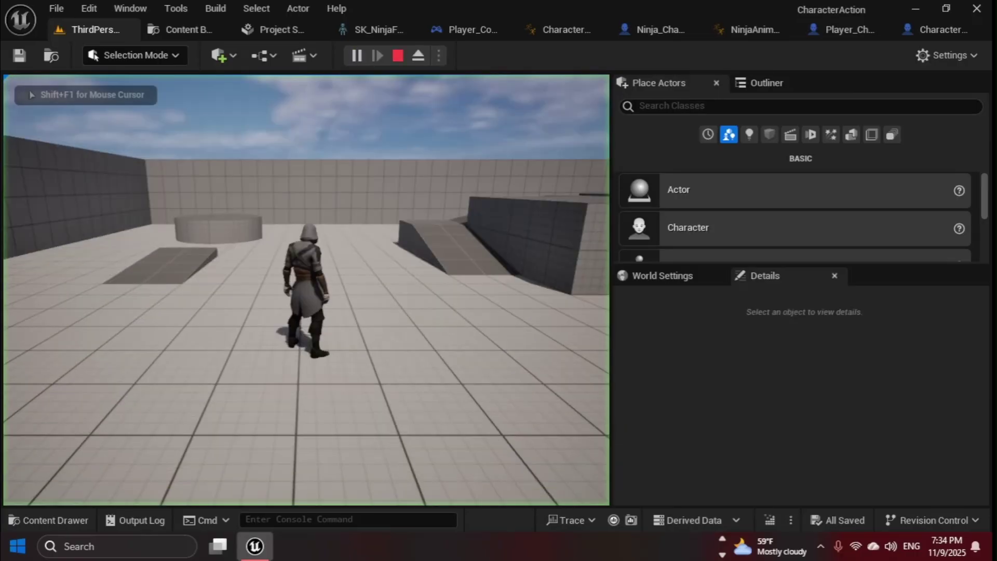
key(w)
key(space)
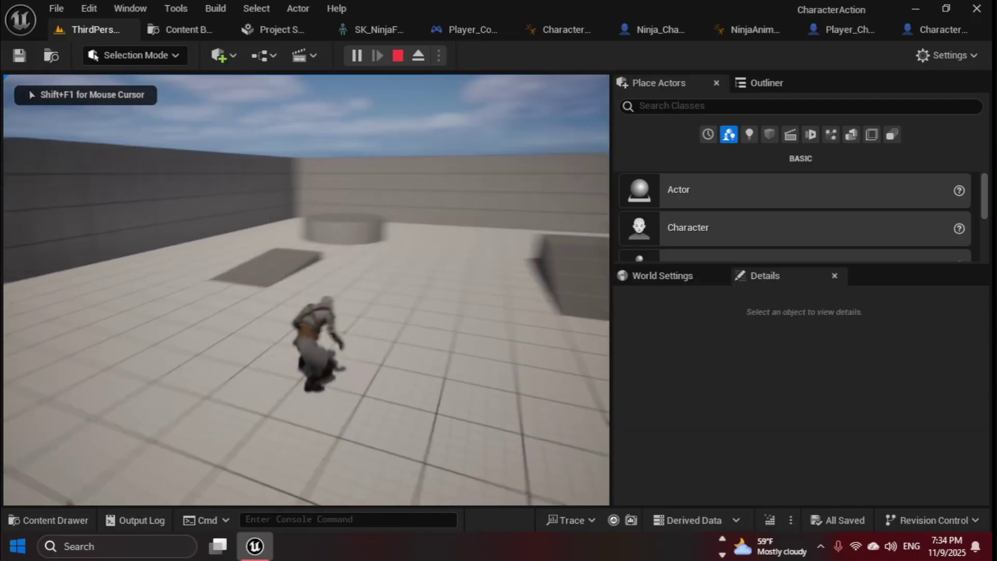
key(space)
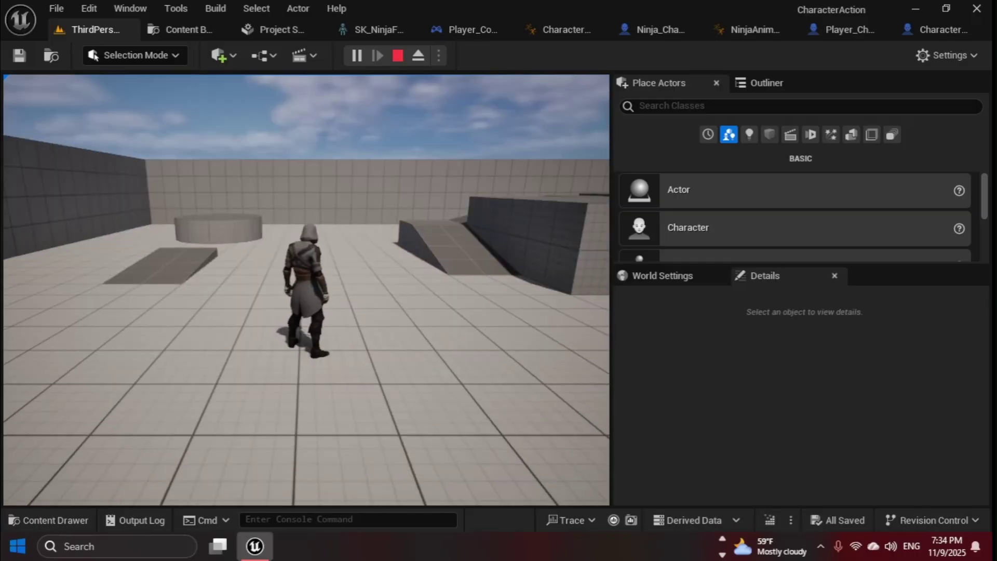
key(space)
key(space)
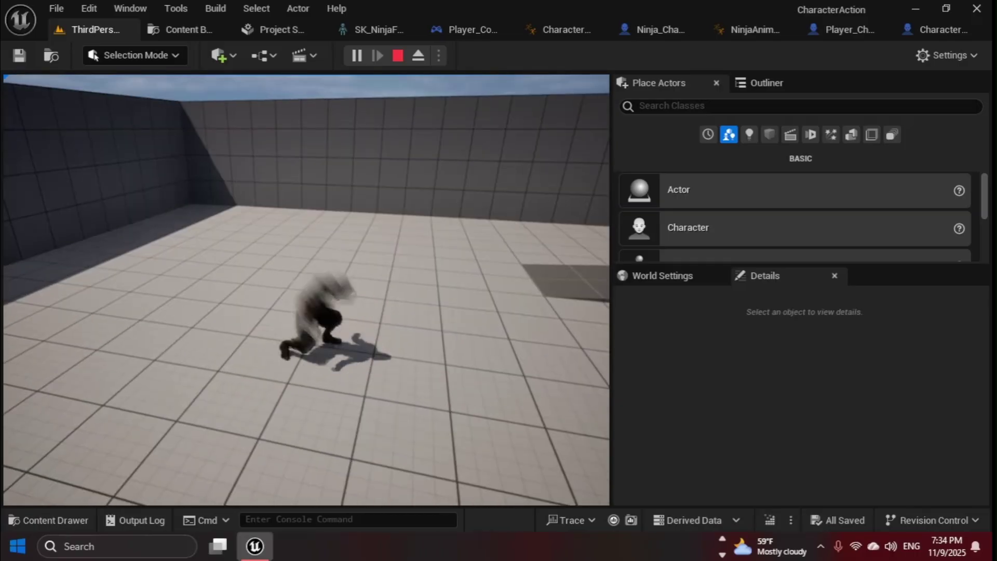
key(space)
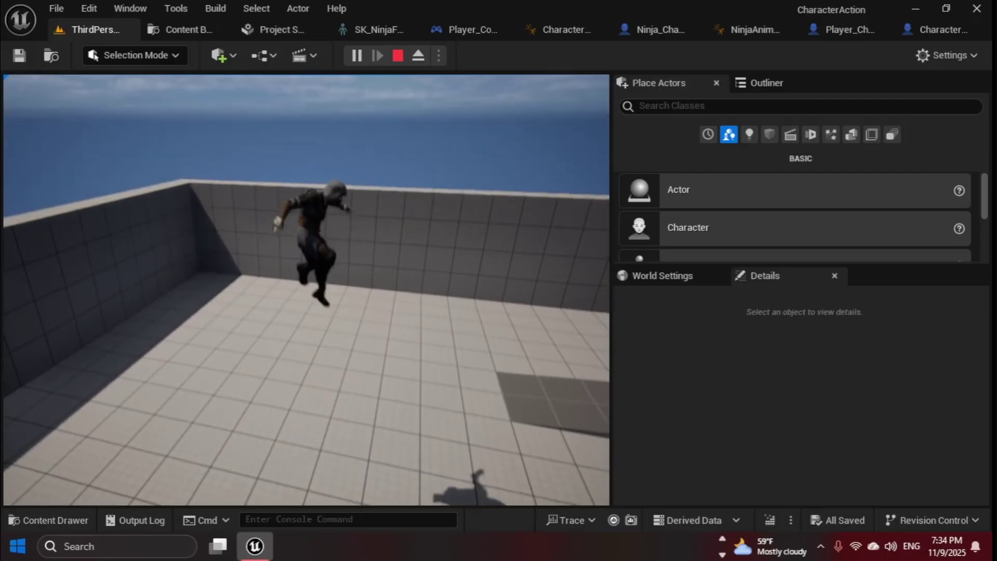
key(space)
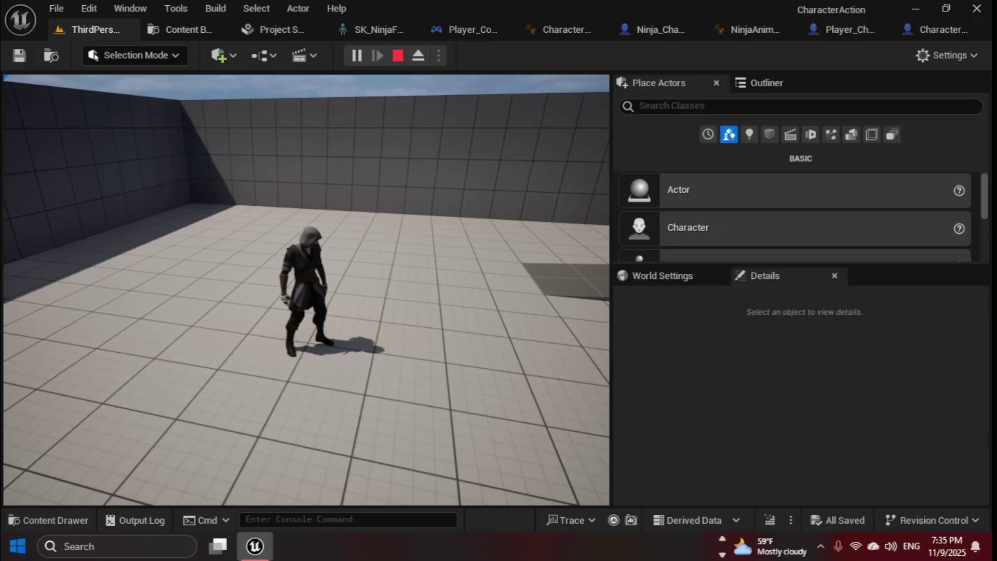
key(space)
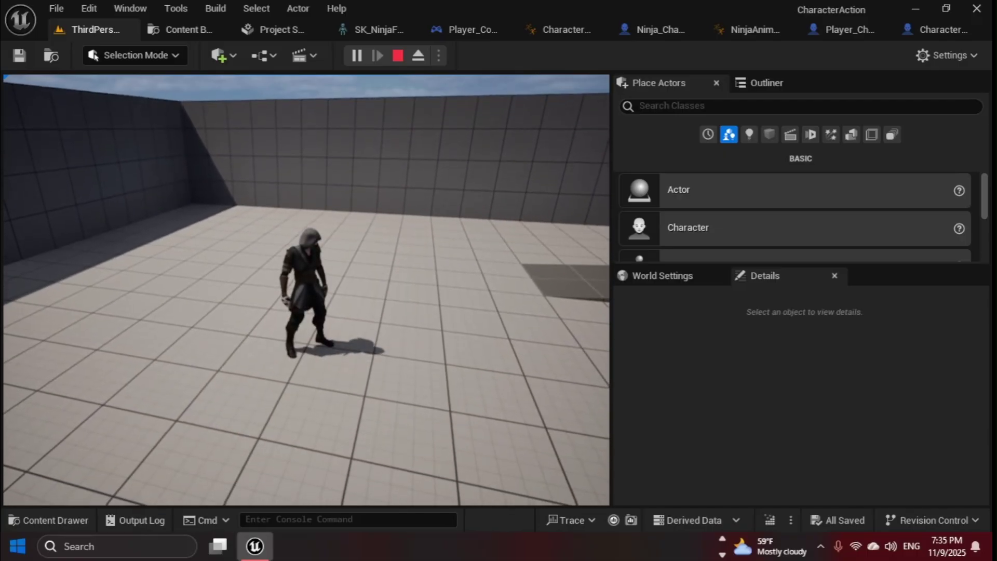